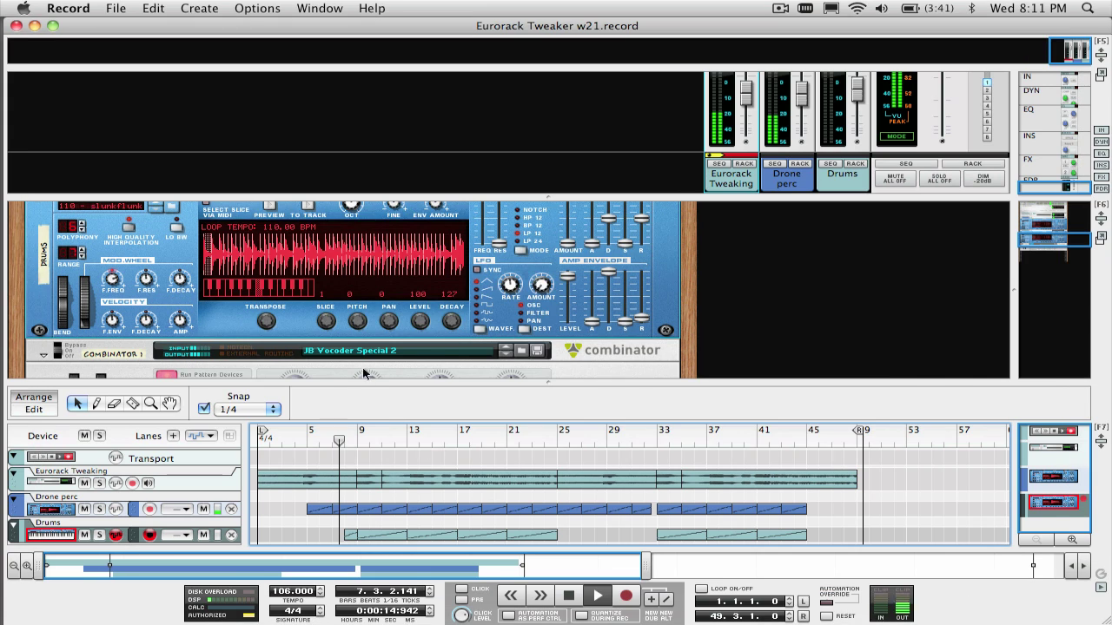
Step: Maximize the rack with F6 and expand the Combinator to show its devices
{"action": "scroll", "coordinate": [355, 333], "scroll_direction": "down", "scroll_amount": 4}
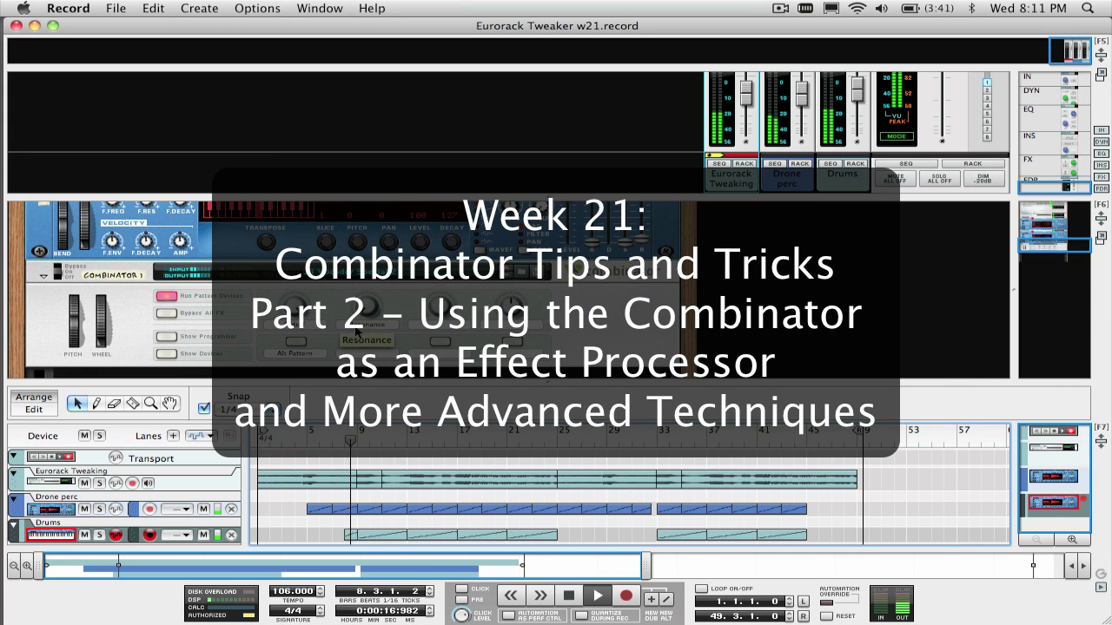
{"action": "key", "text": "F6"}
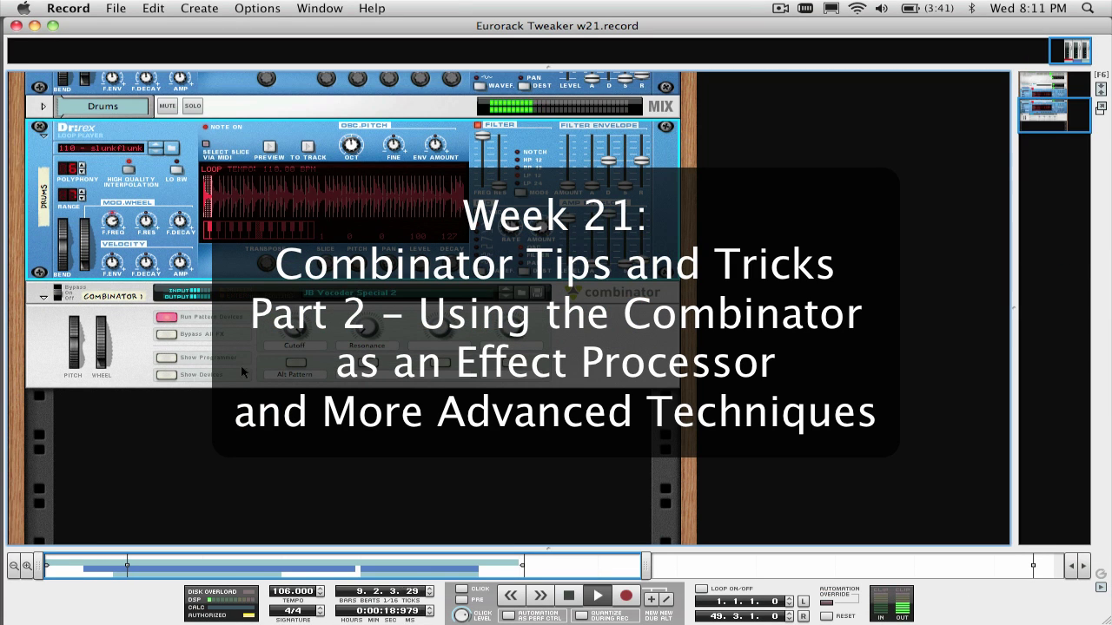
{"action": "left_click", "coordinate": [157, 374]}
{"action": "scroll", "coordinate": [275, 315], "scroll_direction": "down", "scroll_amount": 10}
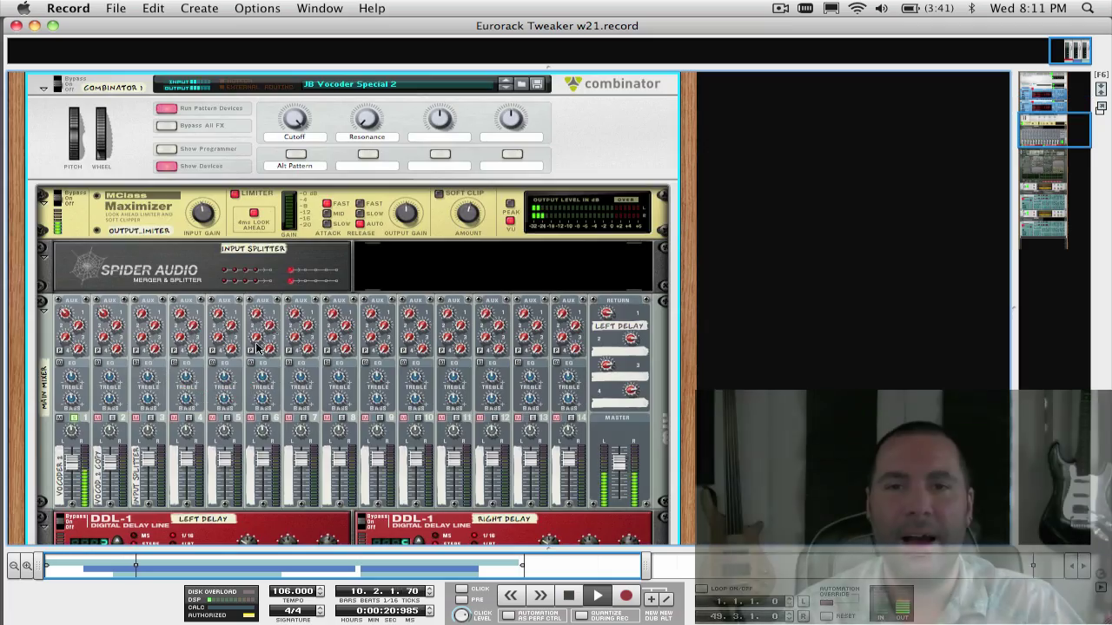
{"action": "scroll", "coordinate": [275, 314], "scroll_direction": "down", "scroll_amount": 12}
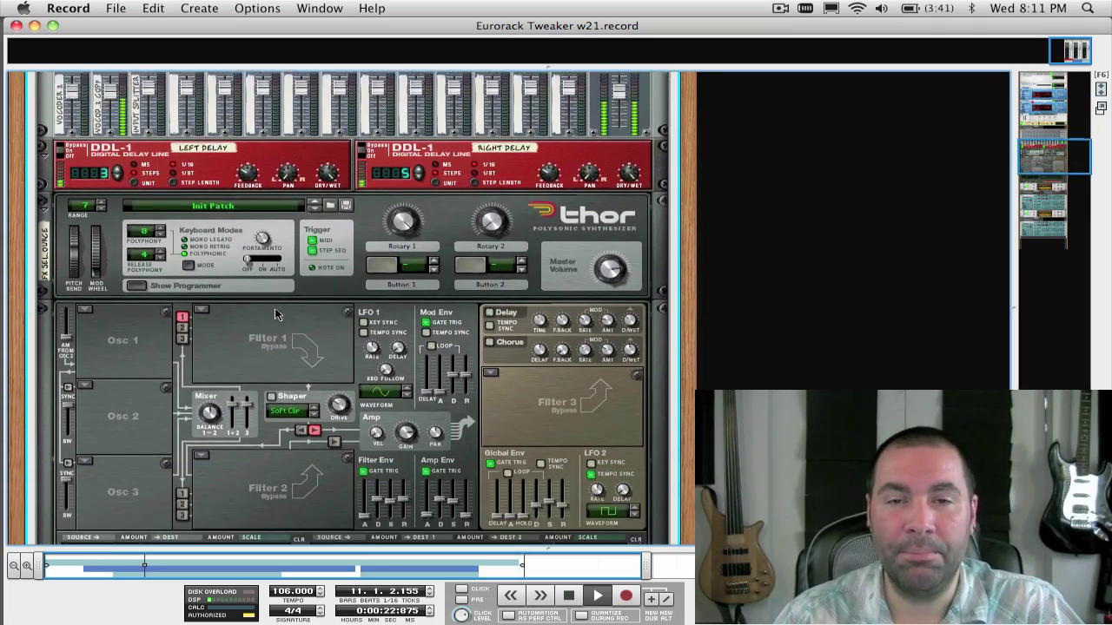
{"action": "scroll", "coordinate": [276, 313], "scroll_direction": "down", "scroll_amount": 12}
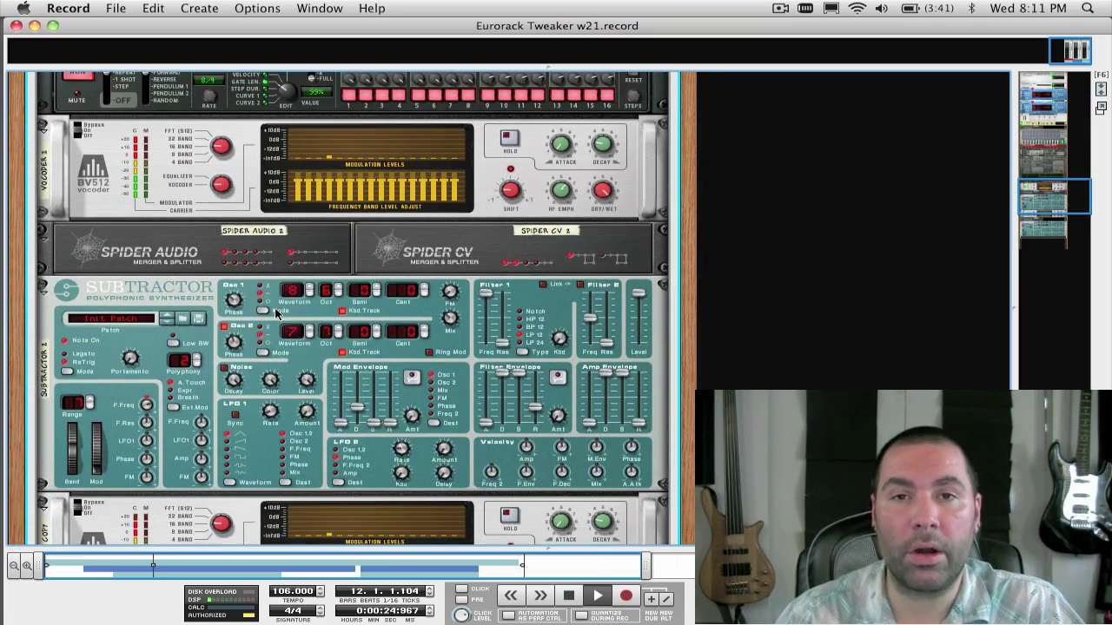
{"action": "scroll", "coordinate": [276, 314], "scroll_direction": "down", "scroll_amount": 10}
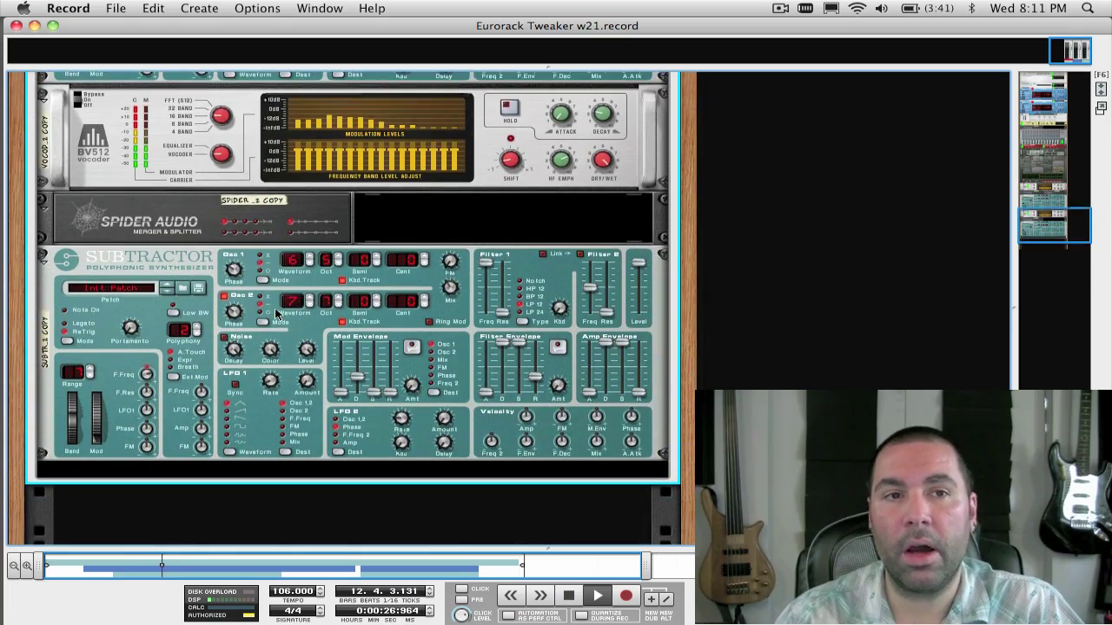
Step: Scroll back up the rack and restore the mixer, rack and sequencer layout
{"action": "scroll", "coordinate": [275, 307], "scroll_direction": "up", "scroll_amount": 12}
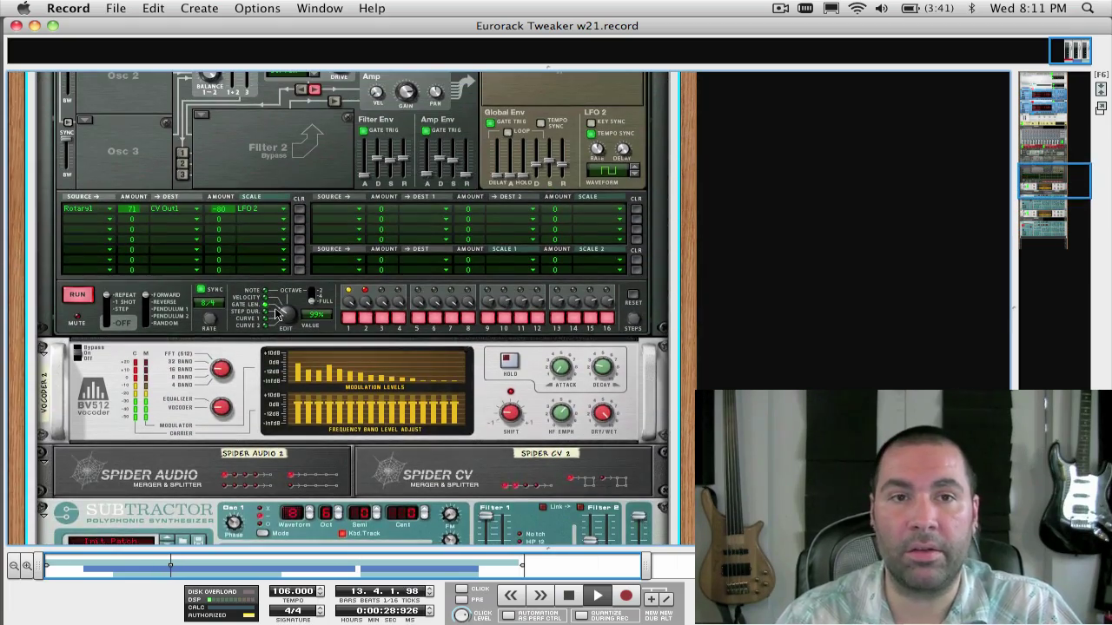
{"action": "scroll", "coordinate": [275, 308], "scroll_direction": "up", "scroll_amount": 10}
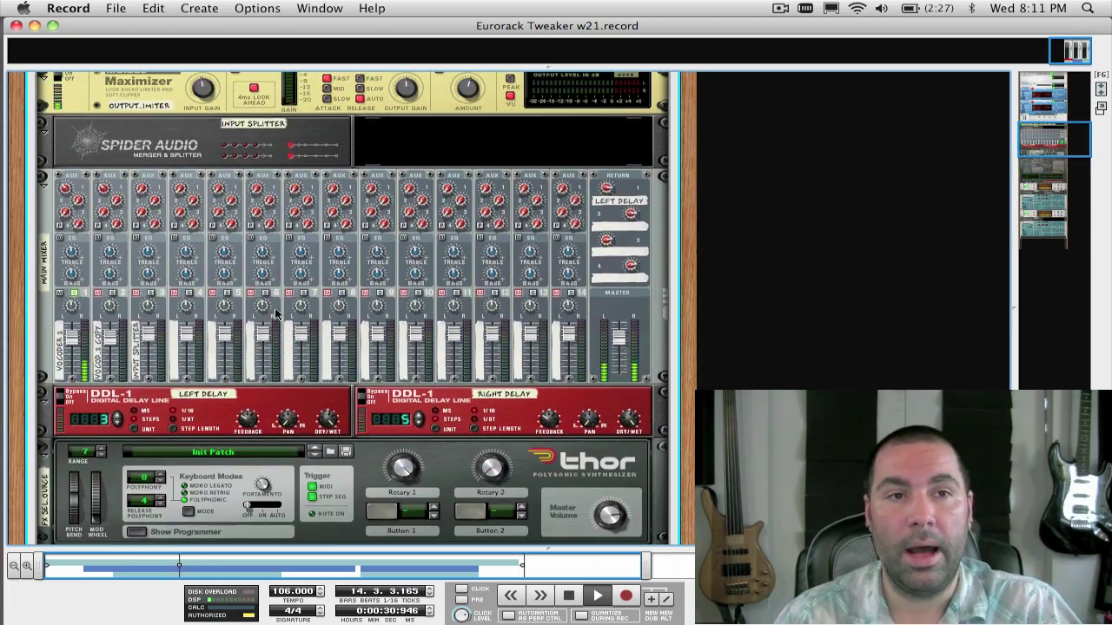
{"action": "scroll", "coordinate": [275, 308], "scroll_direction": "up", "scroll_amount": 2}
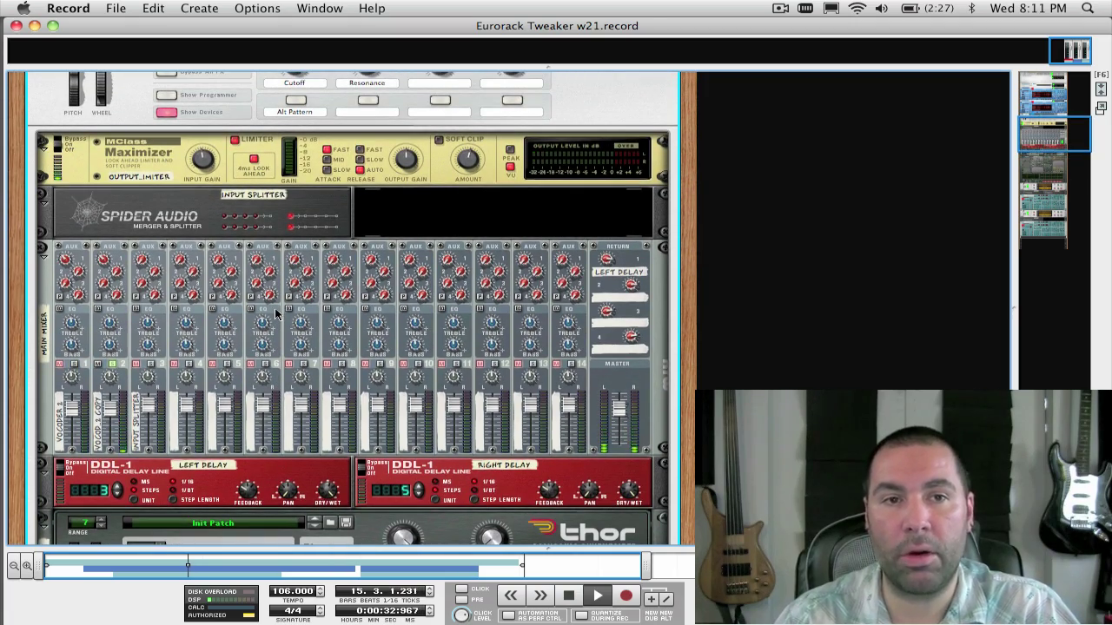
{"action": "scroll", "coordinate": [275, 312], "scroll_direction": "up", "scroll_amount": 9}
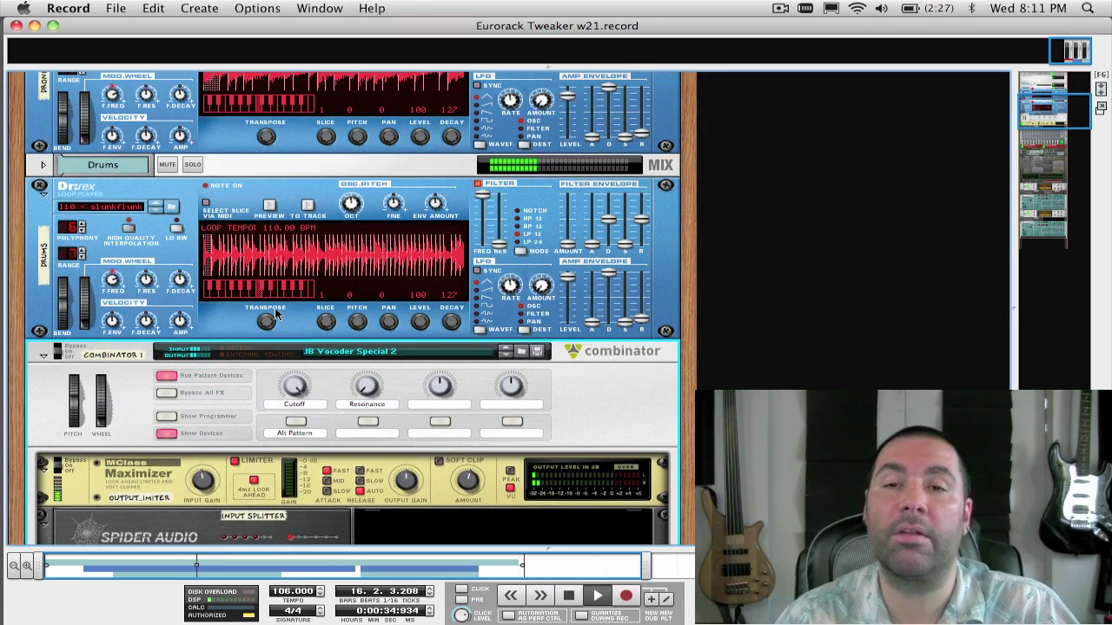
{"action": "key", "text": "F5"}
{"action": "key", "text": "F7"}
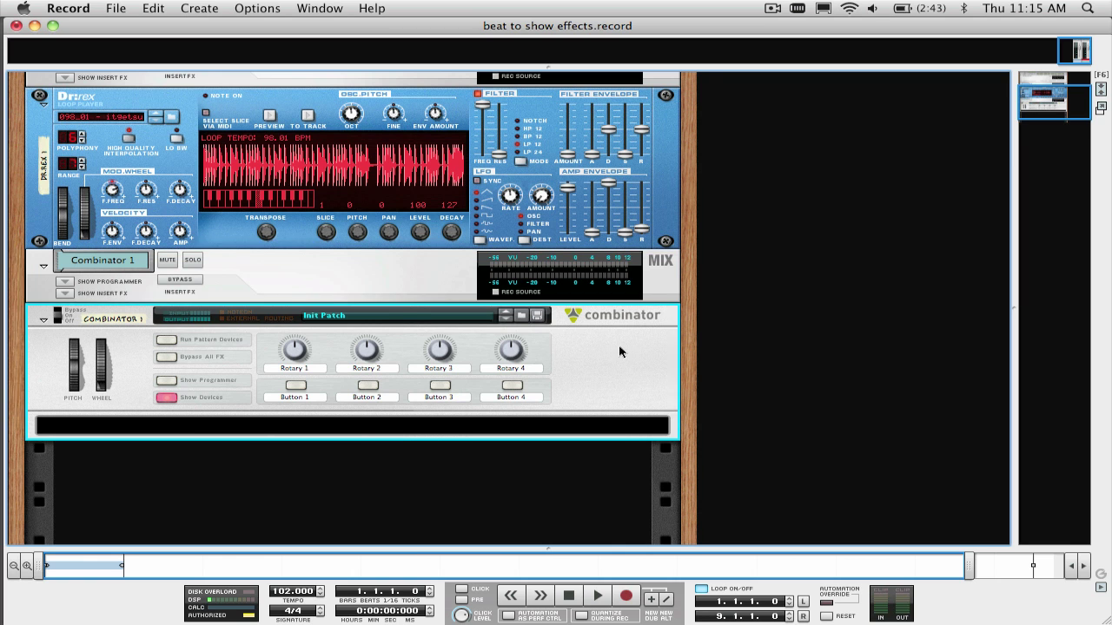
Step: Flip the rack to inspect the Dr.Rex, Combinator and Master Section back-panel cabling
{"action": "key", "text": "Tab"}
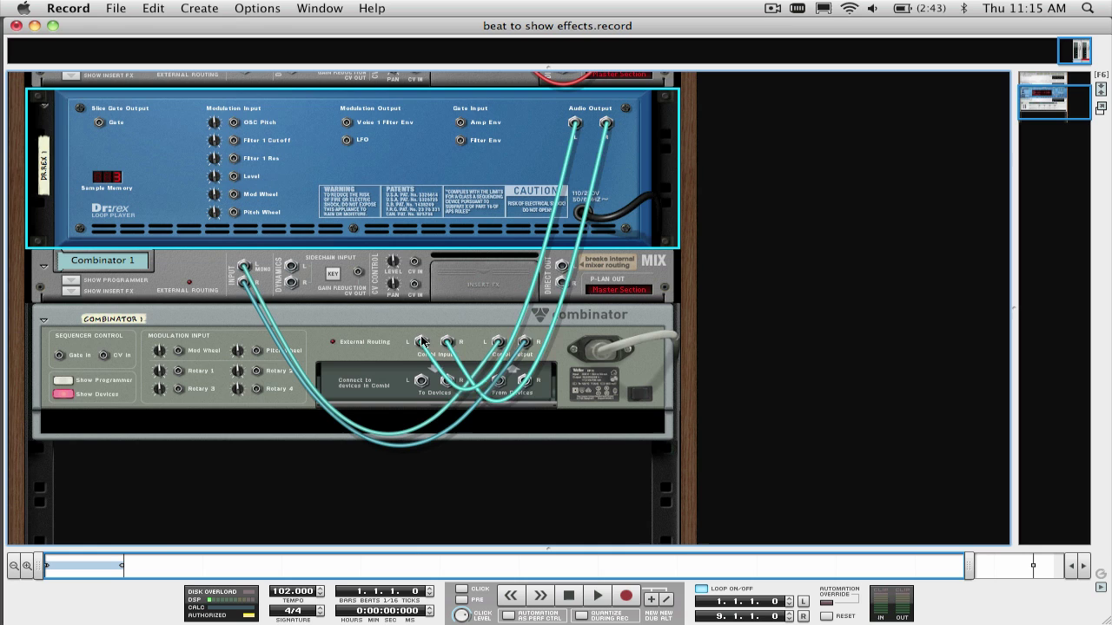
{"action": "scroll", "coordinate": [398, 293], "scroll_direction": "up", "scroll_amount": 5}
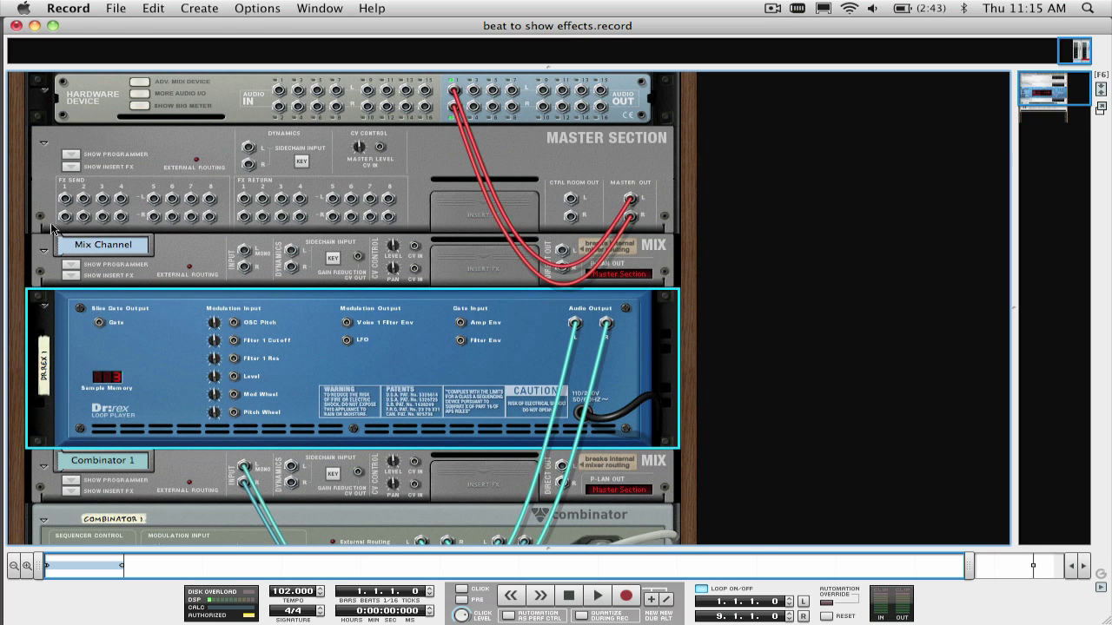
{"action": "left_click_drag", "start_coordinate": [64, 200], "coordinate": [385, 447]}
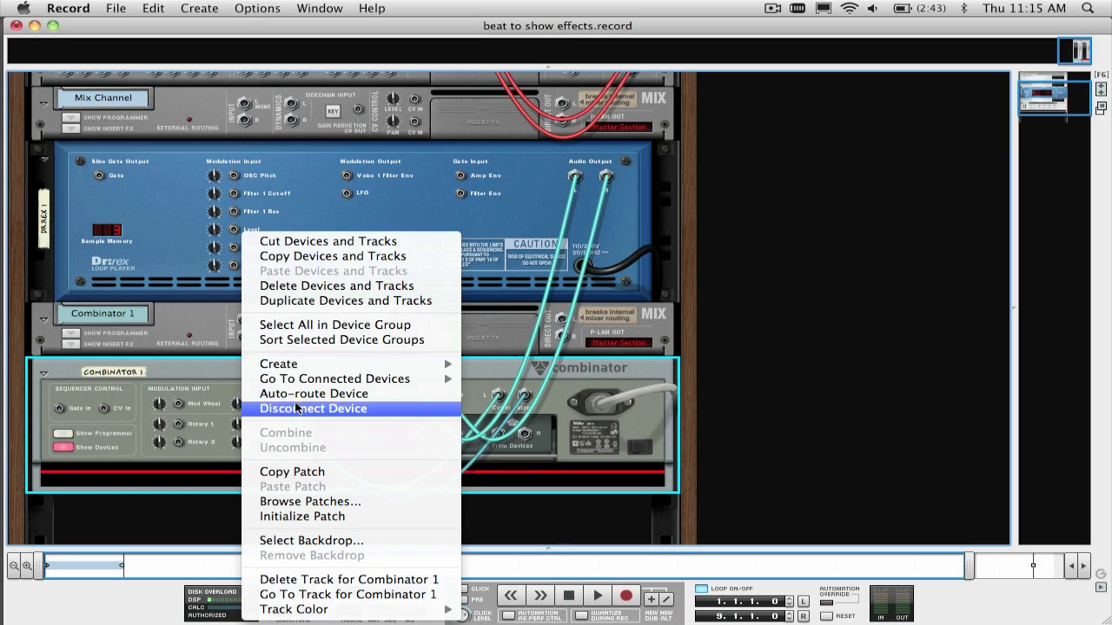
Step: Create a Line 6 Guitar Amp, then an RV7000 Advanced Reverb in series inside the Combinator
{"action": "mouse_move", "coordinate": [294, 364]}
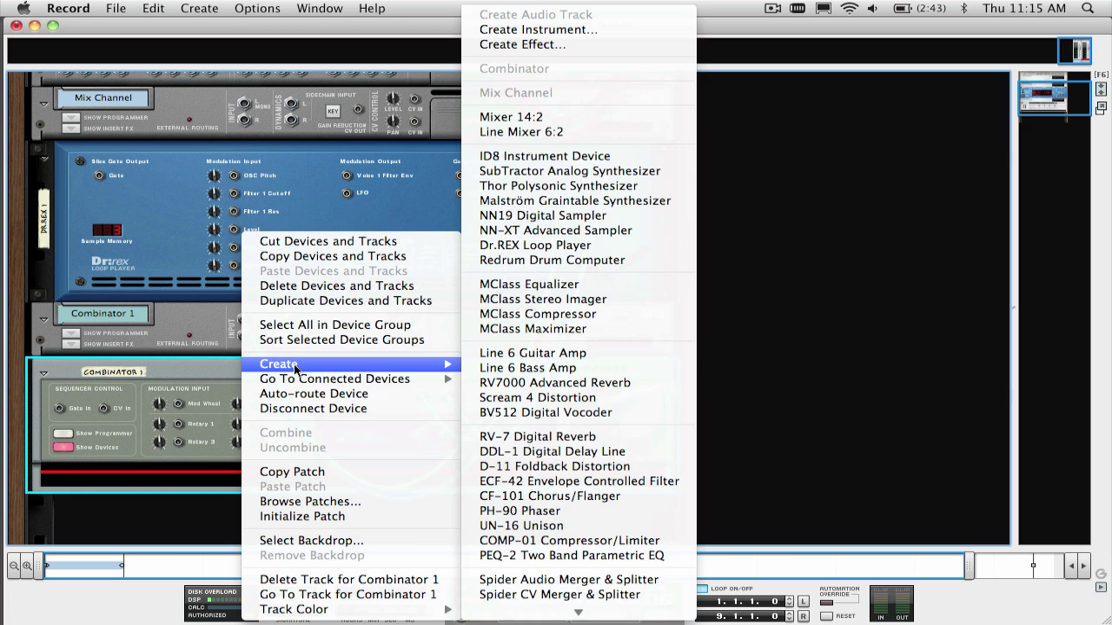
{"action": "left_click", "coordinate": [533, 353]}
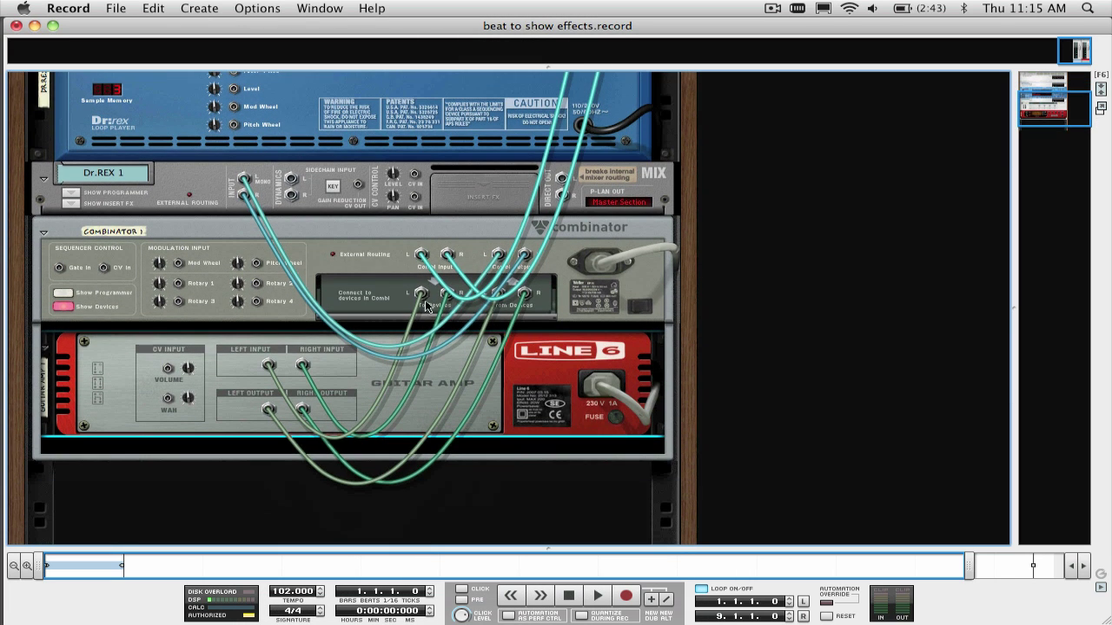
{"action": "mouse_move", "coordinate": [423, 297]}
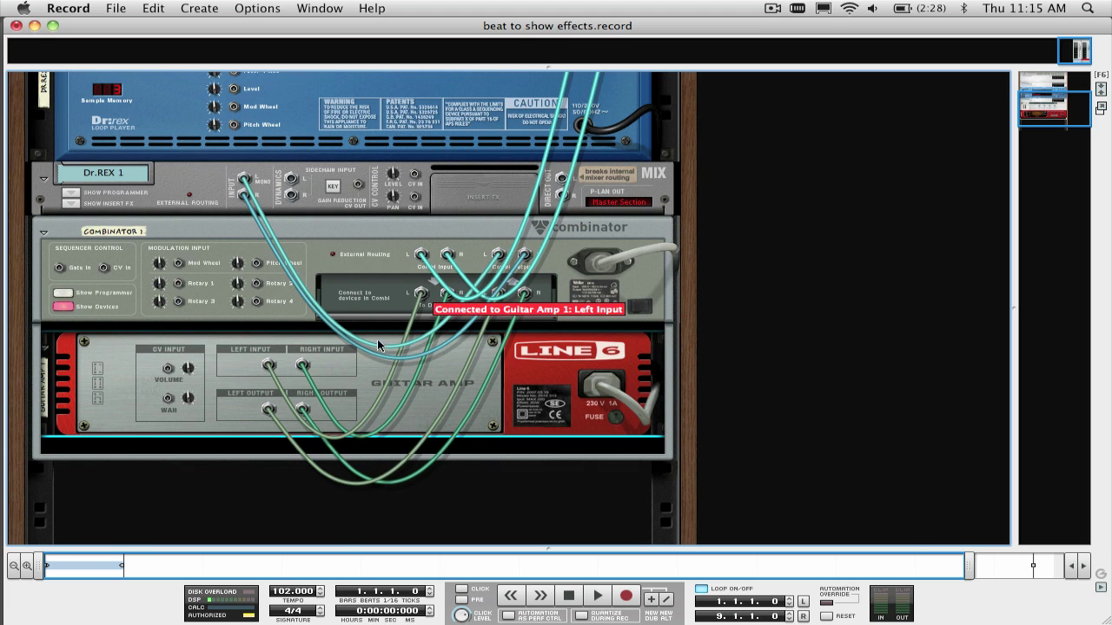
{"action": "mouse_move", "coordinate": [268, 369]}
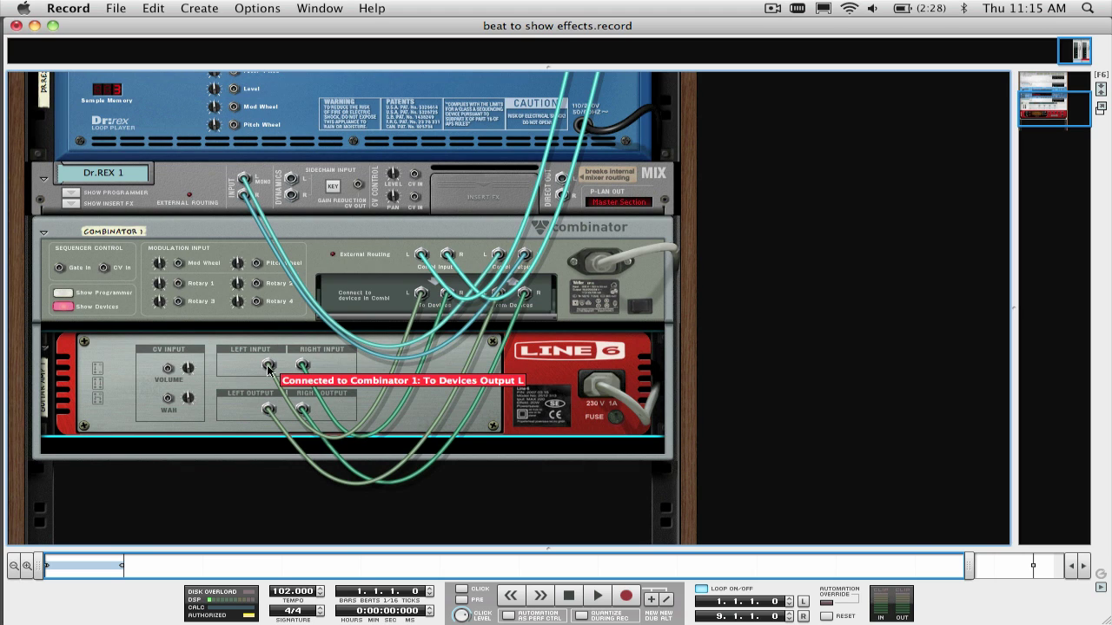
{"action": "left_click", "coordinate": [216, 455]}
{"action": "right_click", "coordinate": [216, 456]}
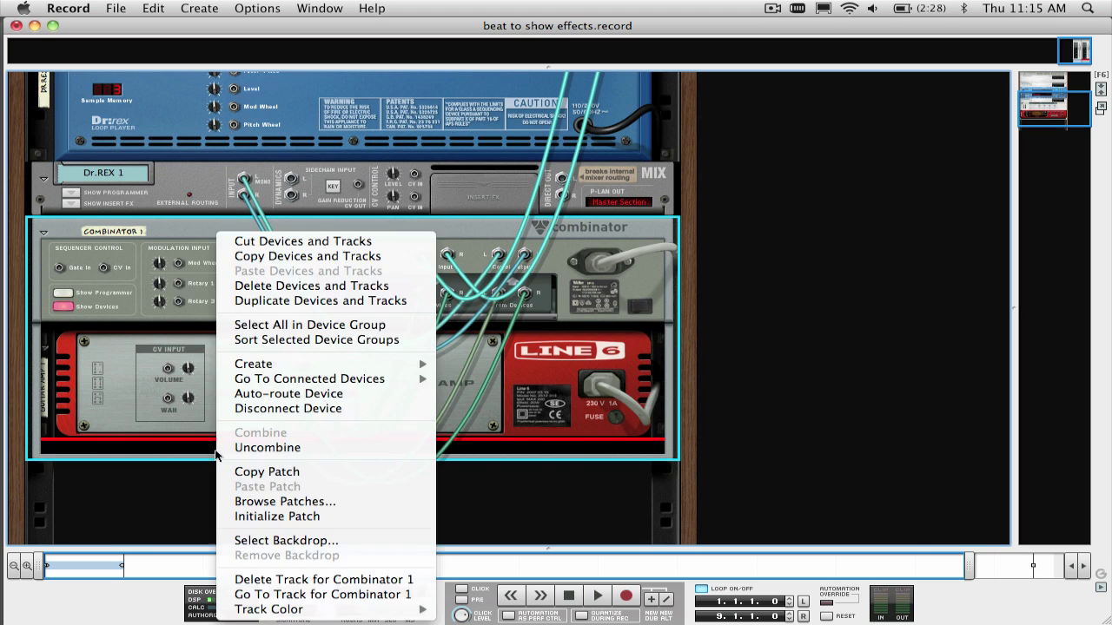
{"action": "mouse_move", "coordinate": [255, 366]}
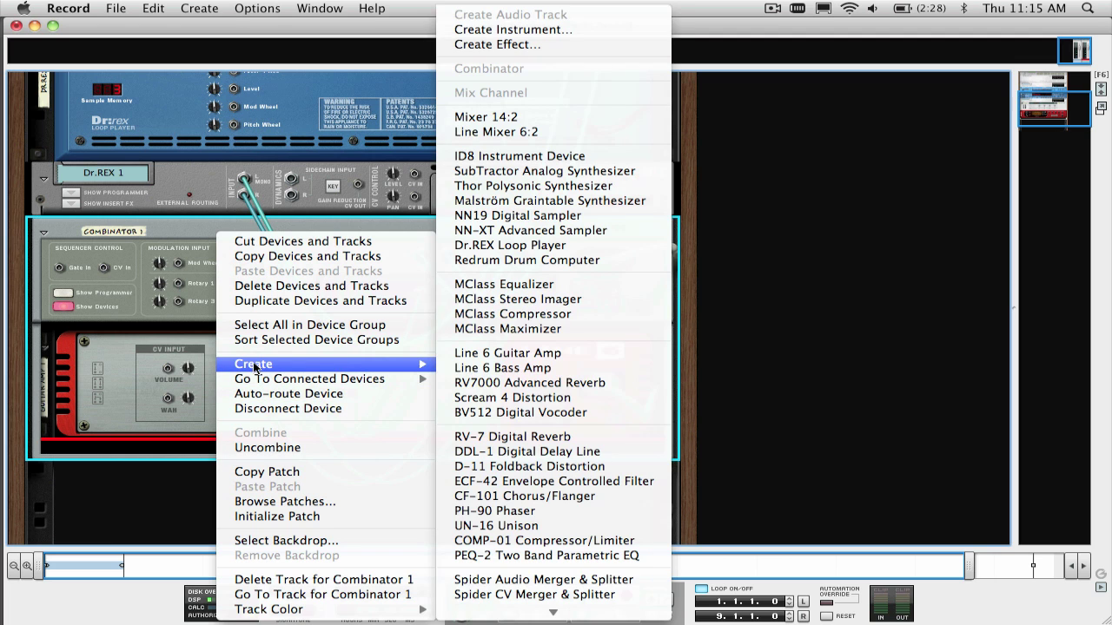
{"action": "left_click", "coordinate": [500, 387]}
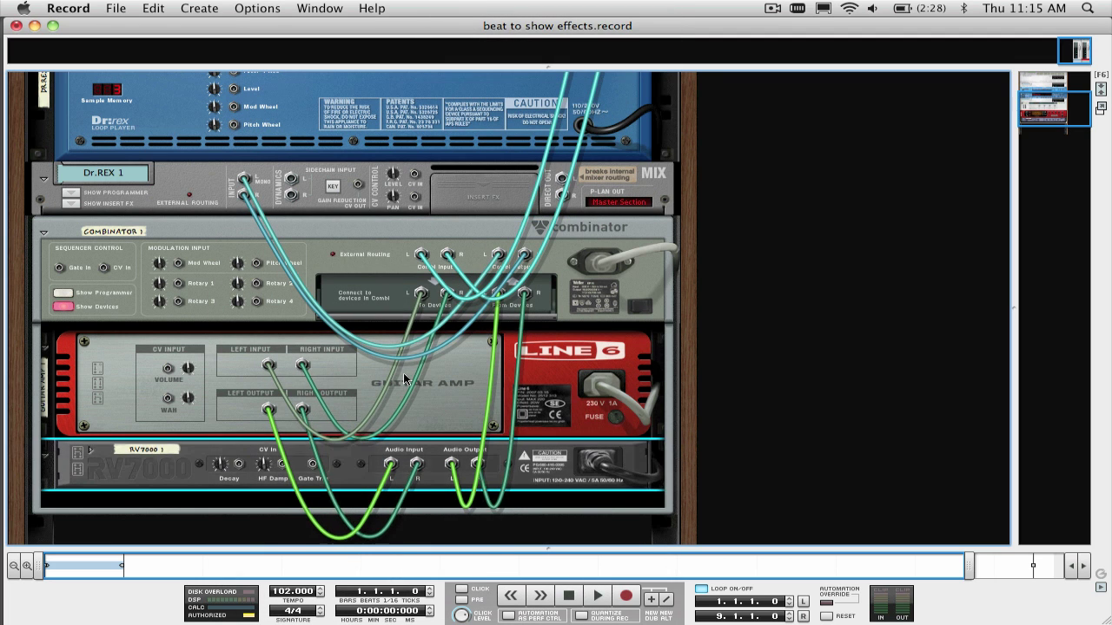
{"action": "left_click", "coordinate": [223, 343]}
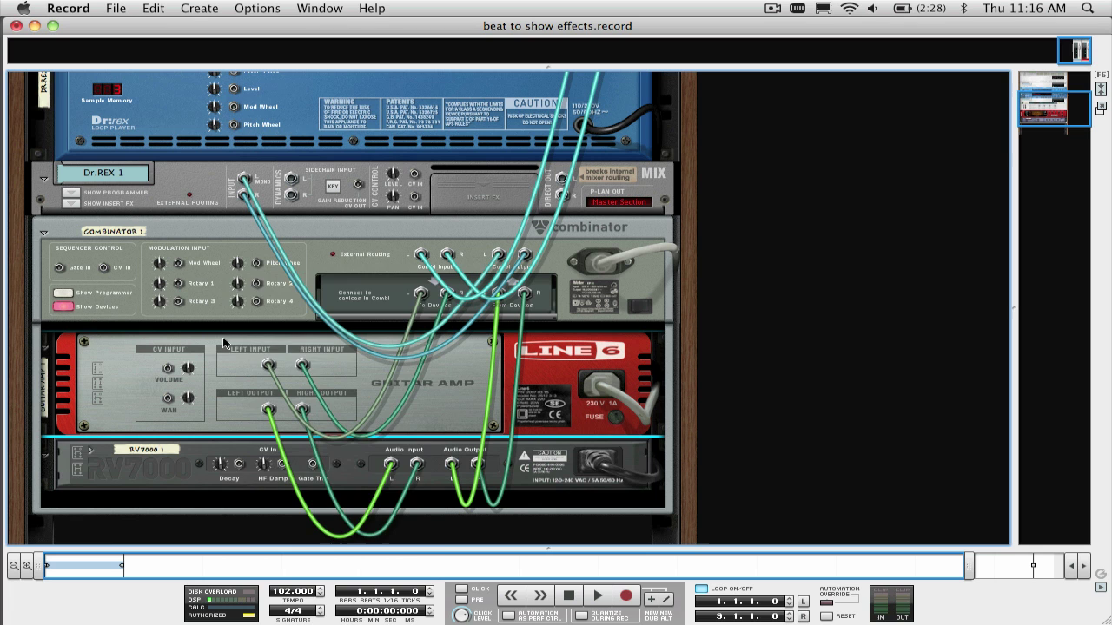
Step: Insert a Line Mixer 6:2 and move it above the guitar amp
{"action": "right_click", "coordinate": [223, 343]}
{"action": "mouse_move", "coordinate": [280, 404]}
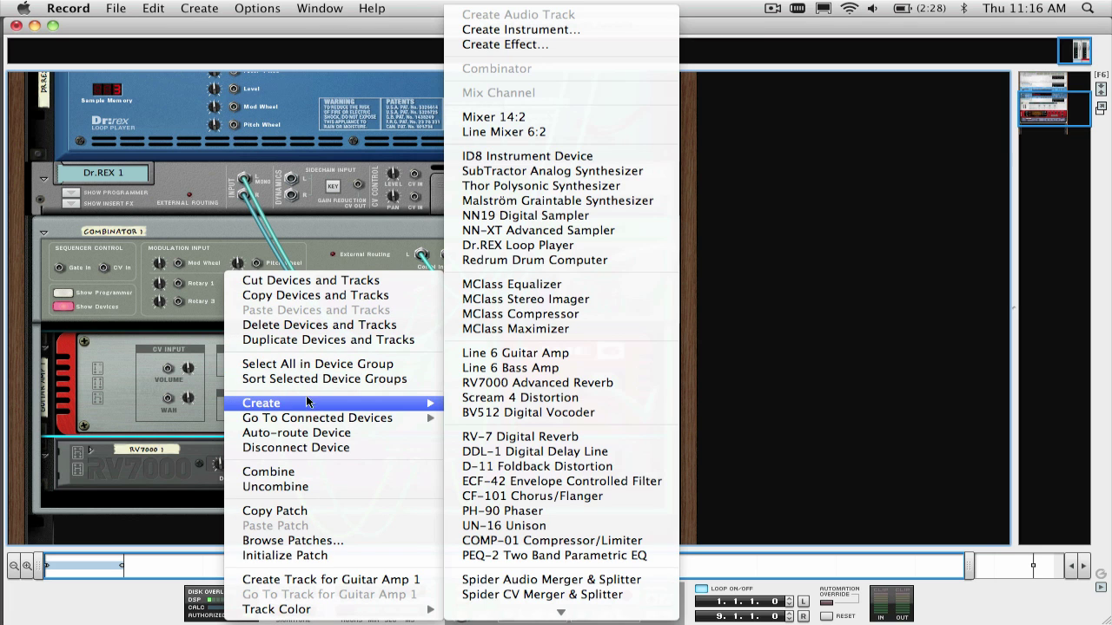
{"action": "left_click", "coordinate": [624, 132]}
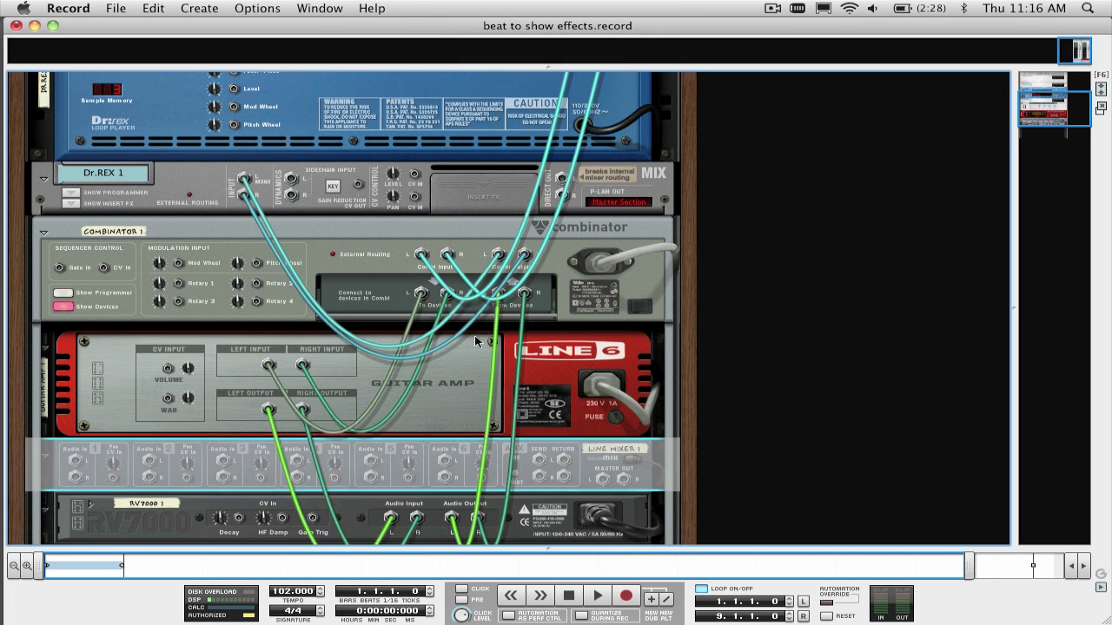
{"action": "left_click_drag", "start_coordinate": [56, 473], "coordinate": [61, 338]}
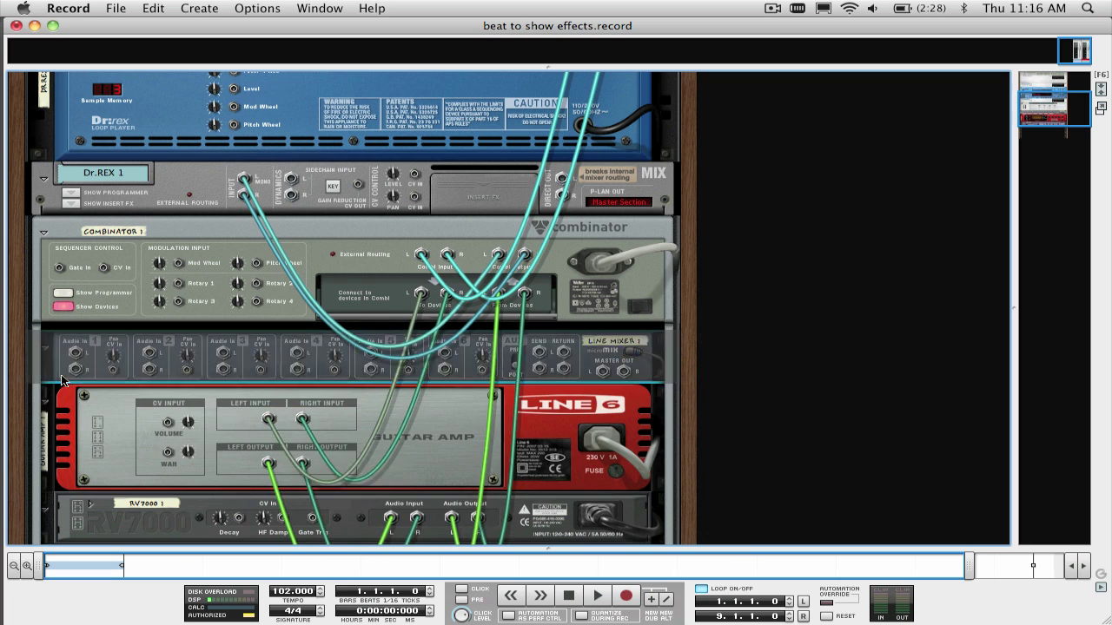
Step: Add a Spider Audio Merger & Splitter from the line mixer's Create menu
{"action": "left_click", "coordinate": [426, 293]}
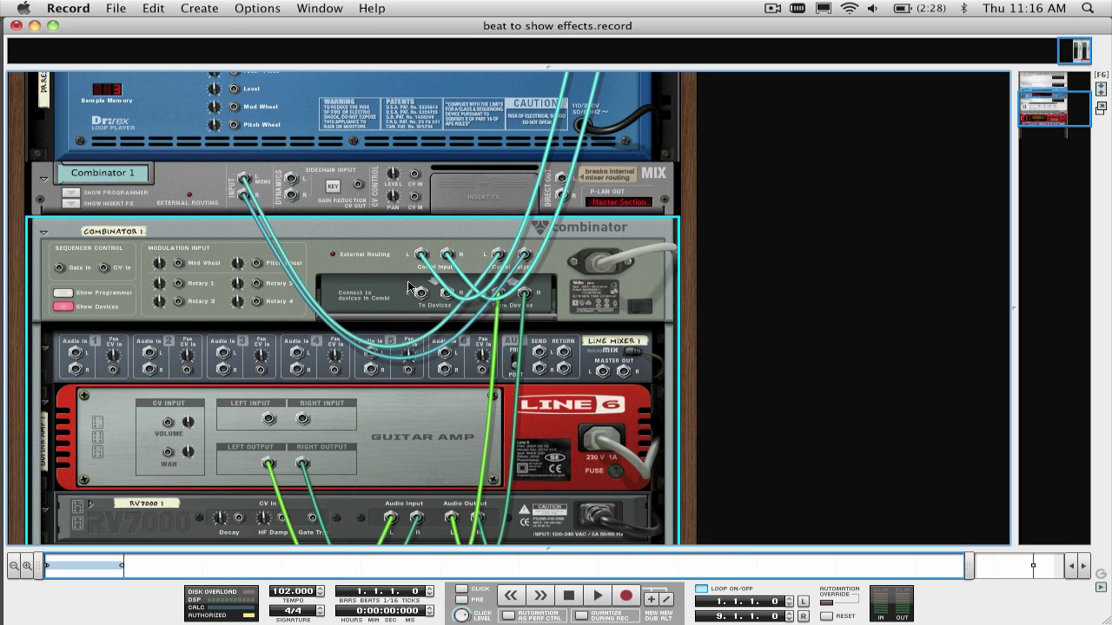
{"action": "left_click", "coordinate": [134, 381]}
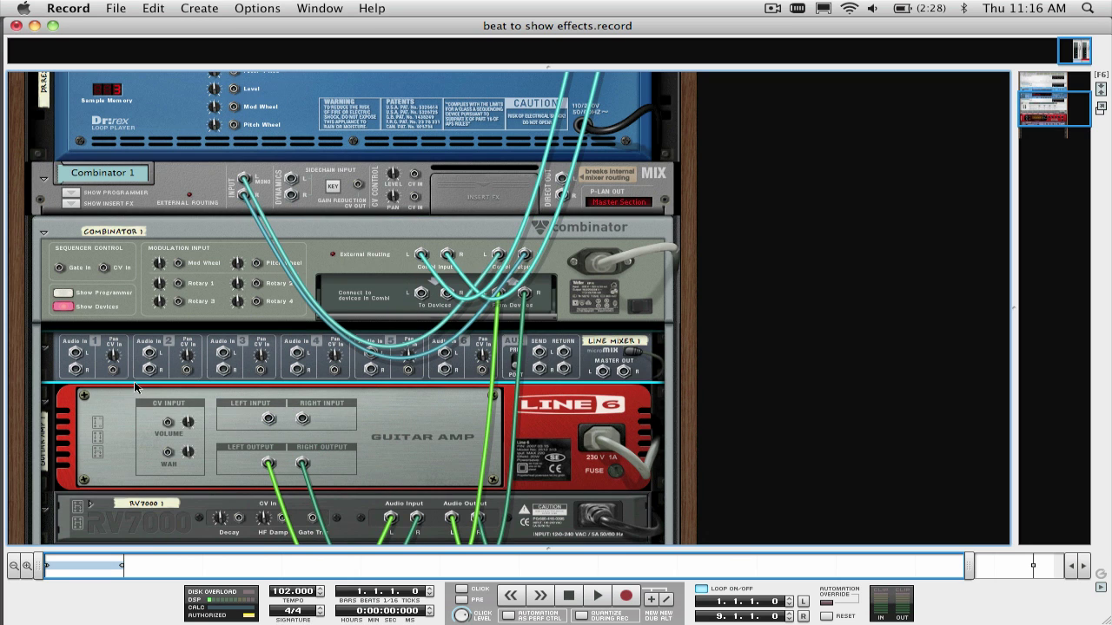
{"action": "right_click", "coordinate": [134, 382]}
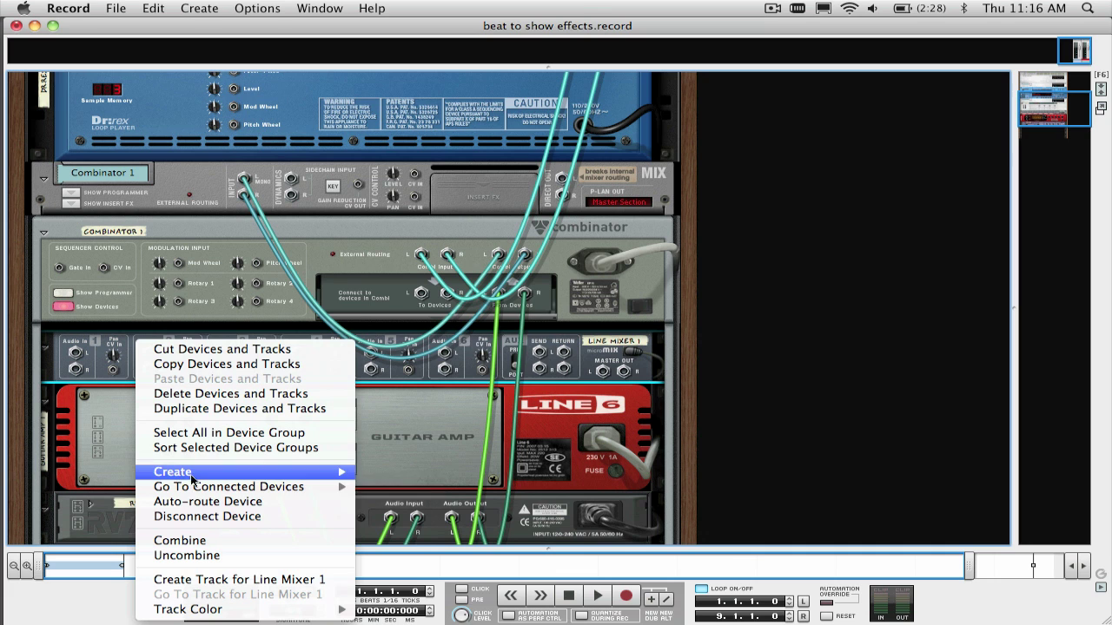
{"action": "mouse_move", "coordinate": [194, 474]}
{"action": "left_click", "coordinate": [489, 581]}
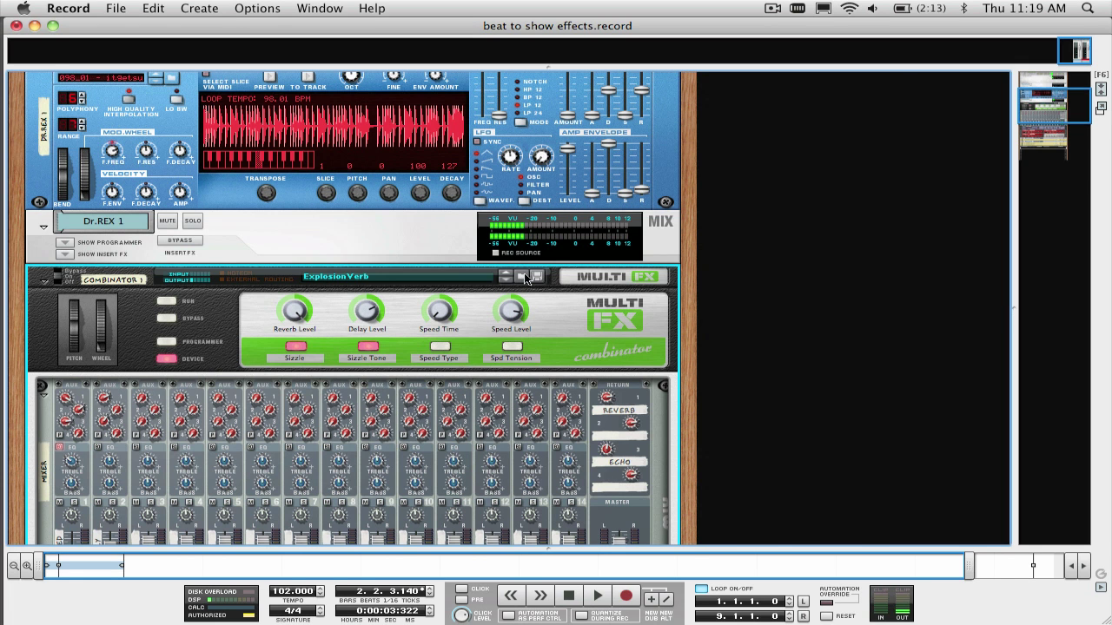
Step: Load the Apollo patch from the Record+Reason FX Multi FX folder into the Combinator
{"action": "left_click", "coordinate": [525, 278]}
{"action": "left_click", "coordinate": [303, 272]}
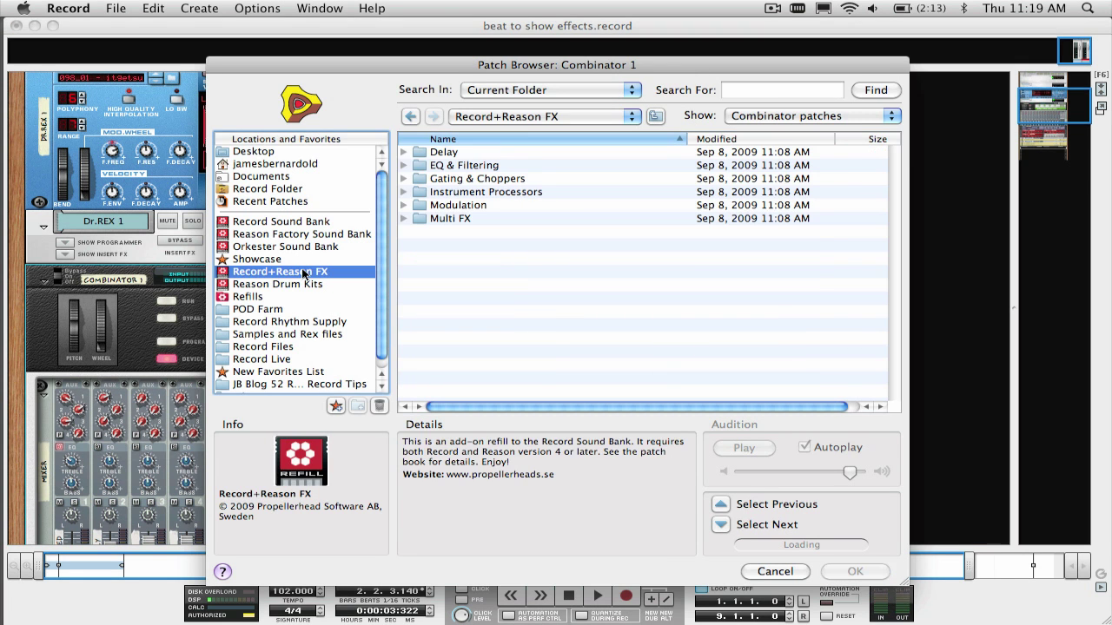
{"action": "double_click", "coordinate": [461, 221]}
{"action": "double_click", "coordinate": [463, 155]}
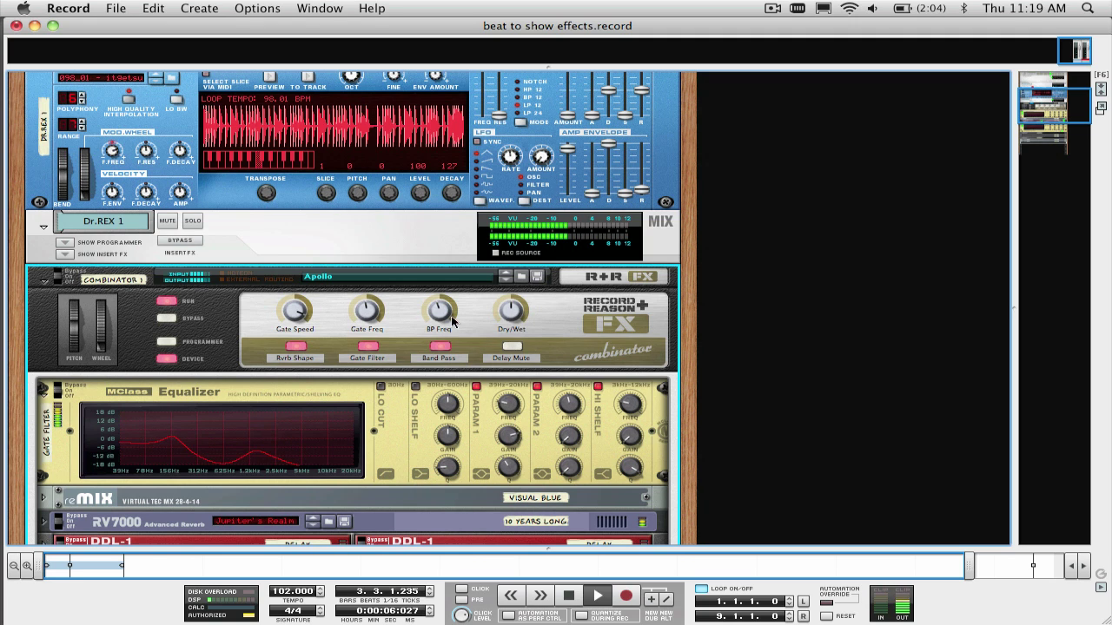
Step: Step through the Auto Filter and Cloud Passage patches, scrolling to inspect each
{"action": "mouse_move", "coordinate": [513, 322]}
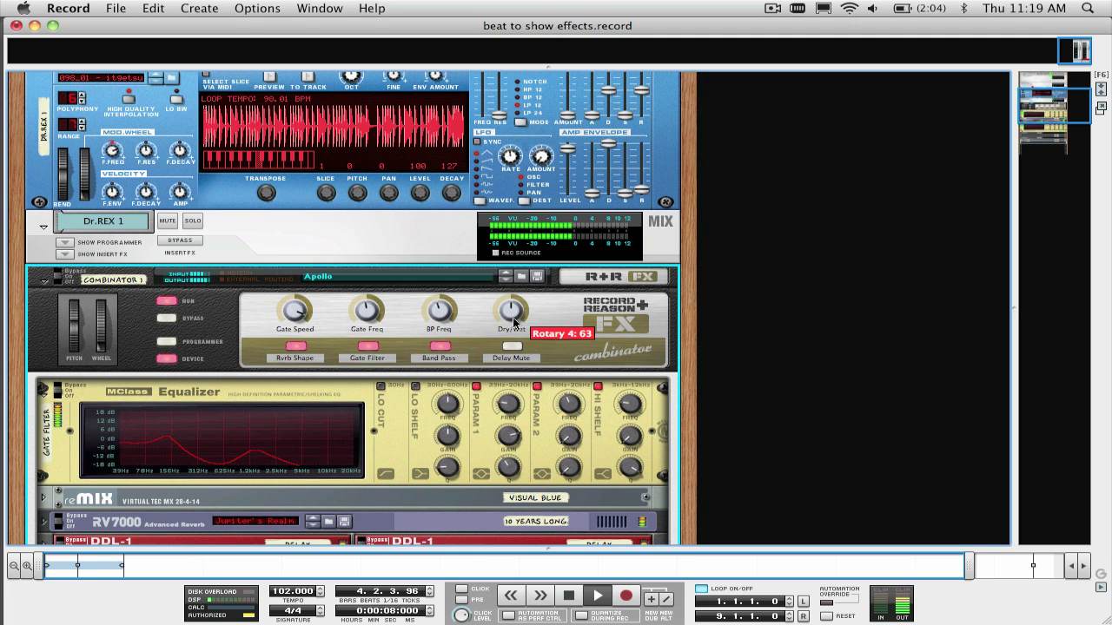
{"action": "left_click", "coordinate": [503, 282]}
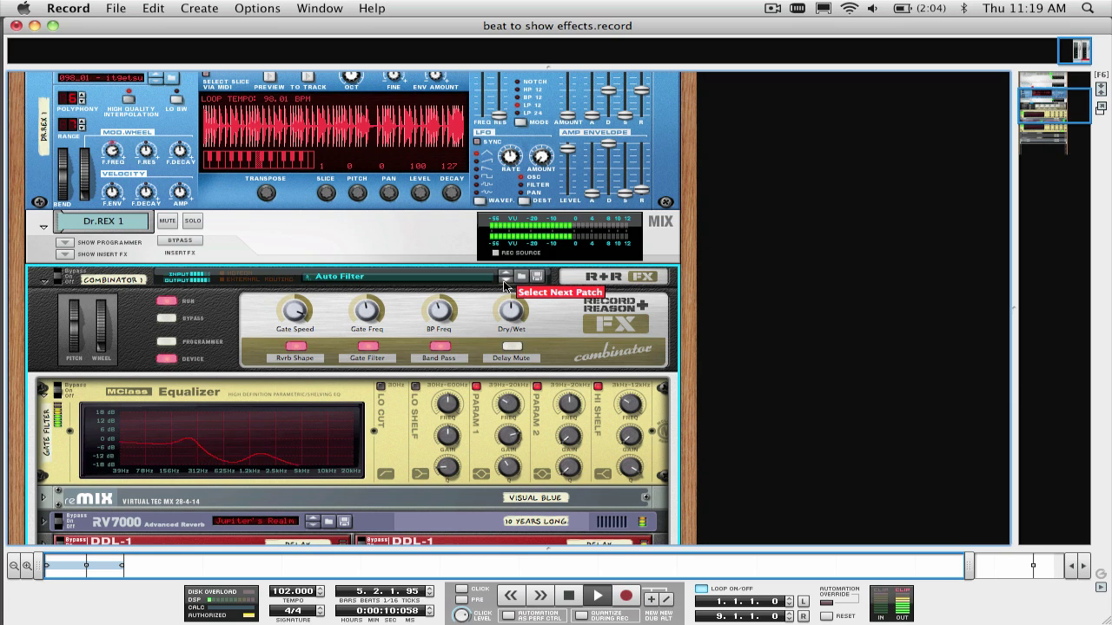
{"action": "scroll", "coordinate": [485, 313], "scroll_direction": "down", "scroll_amount": 10}
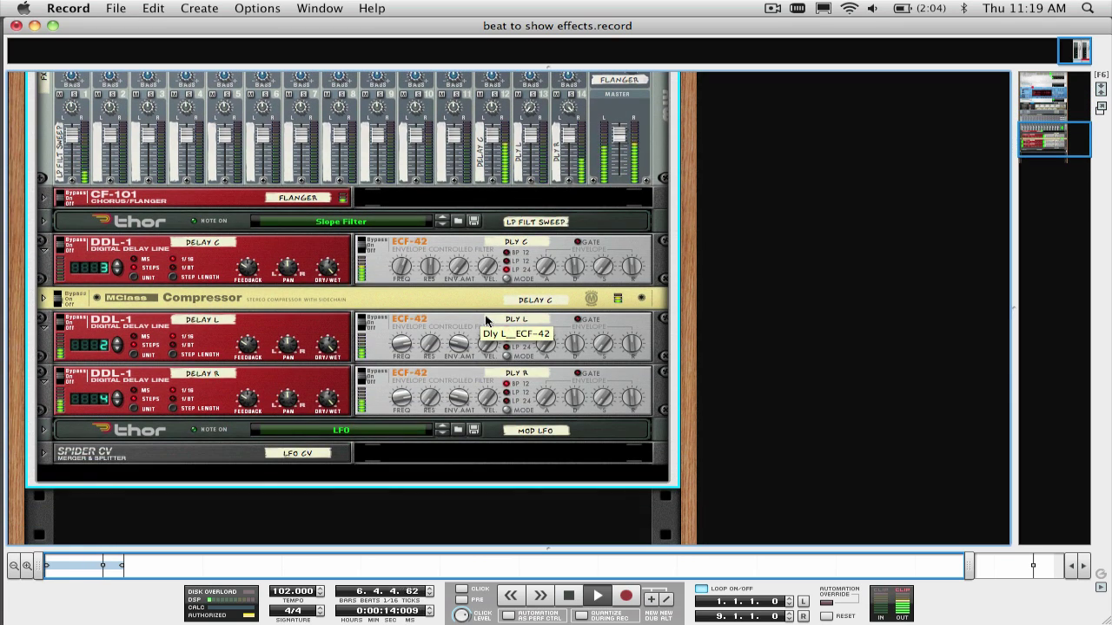
{"action": "scroll", "coordinate": [484, 320], "scroll_direction": "up", "scroll_amount": 10}
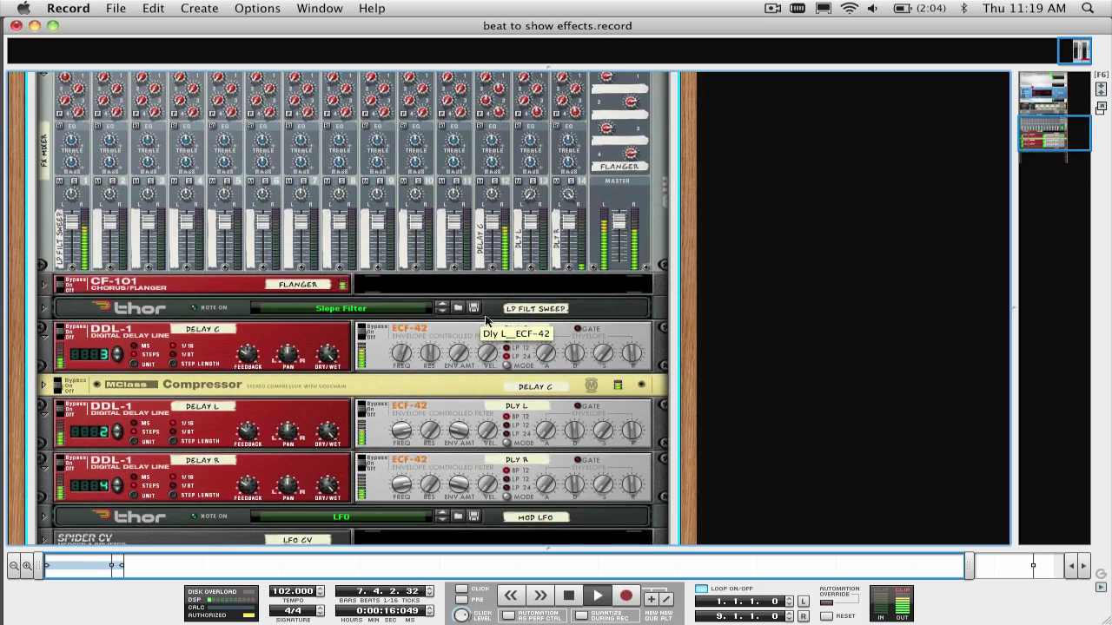
{"action": "scroll", "coordinate": [486, 321], "scroll_direction": "up", "scroll_amount": 2}
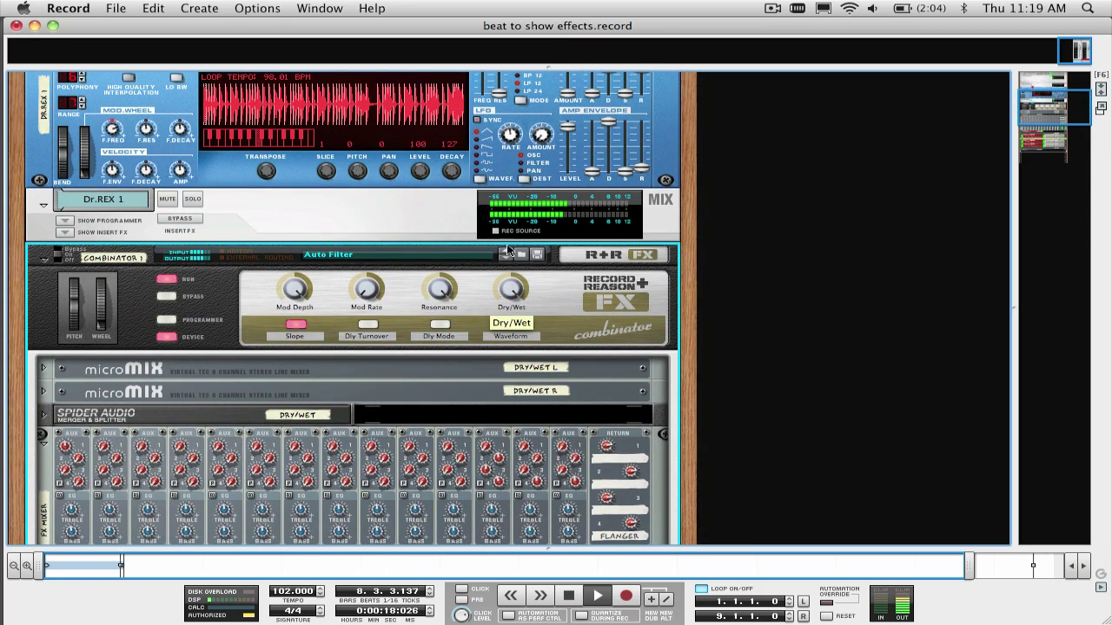
{"action": "left_click", "coordinate": [505, 258]}
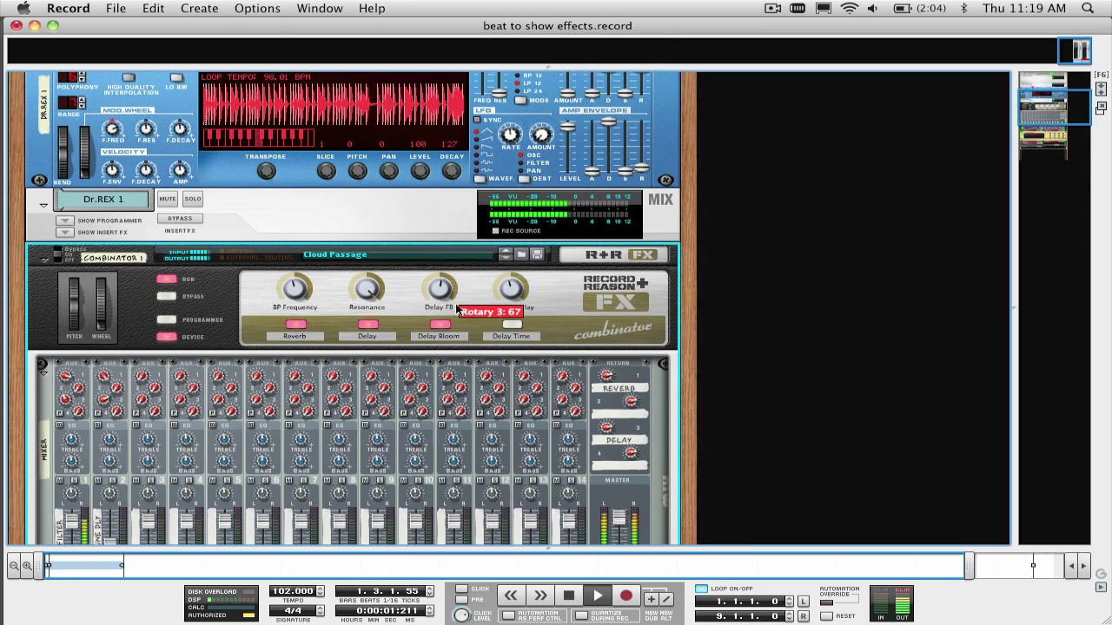
{"action": "scroll", "coordinate": [456, 304], "scroll_direction": "down", "scroll_amount": 10}
{"action": "scroll", "coordinate": [463, 313], "scroll_direction": "down", "scroll_amount": 15}
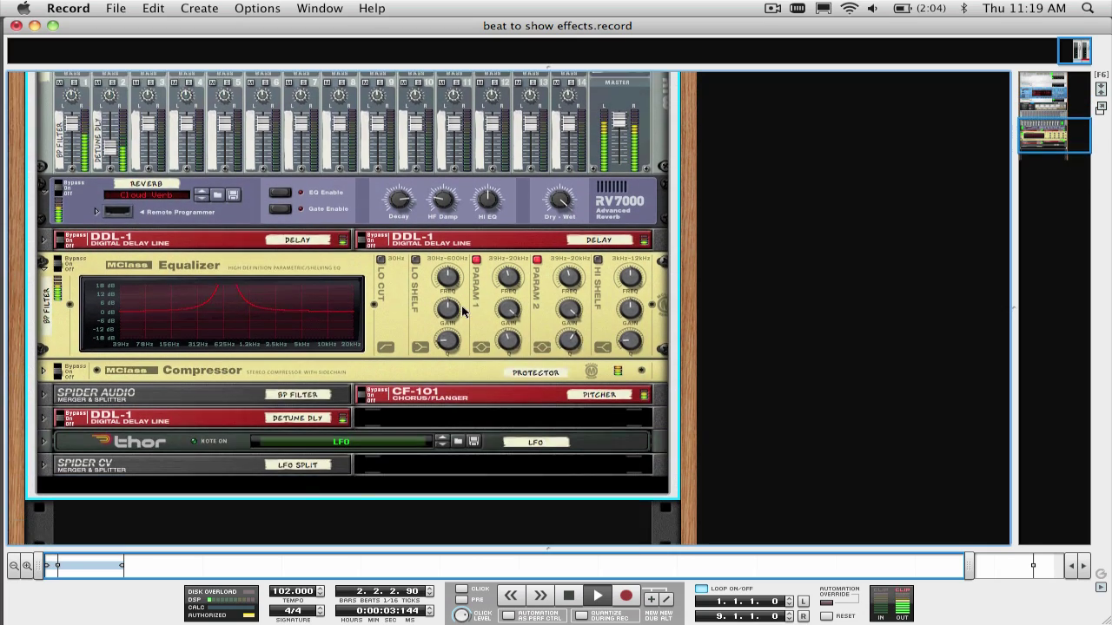
{"action": "scroll", "coordinate": [463, 311], "scroll_direction": "up", "scroll_amount": 3}
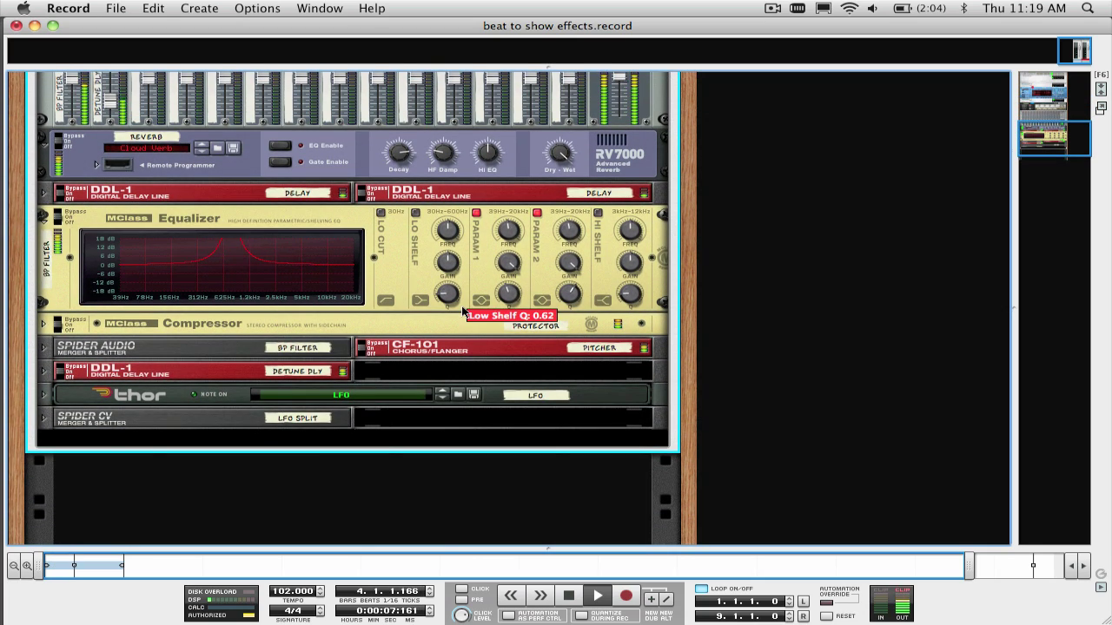
{"action": "scroll", "coordinate": [463, 313], "scroll_direction": "up", "scroll_amount": 6}
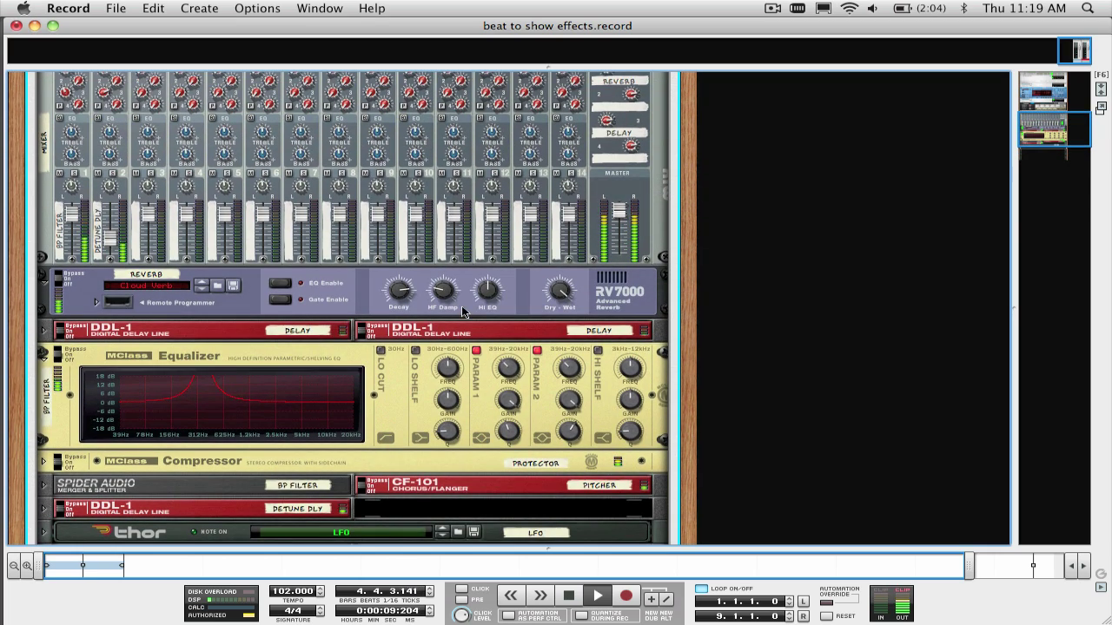
{"action": "scroll", "coordinate": [463, 313], "scroll_direction": "up", "scroll_amount": 8}
{"action": "scroll", "coordinate": [463, 312], "scroll_direction": "up", "scroll_amount": 3}
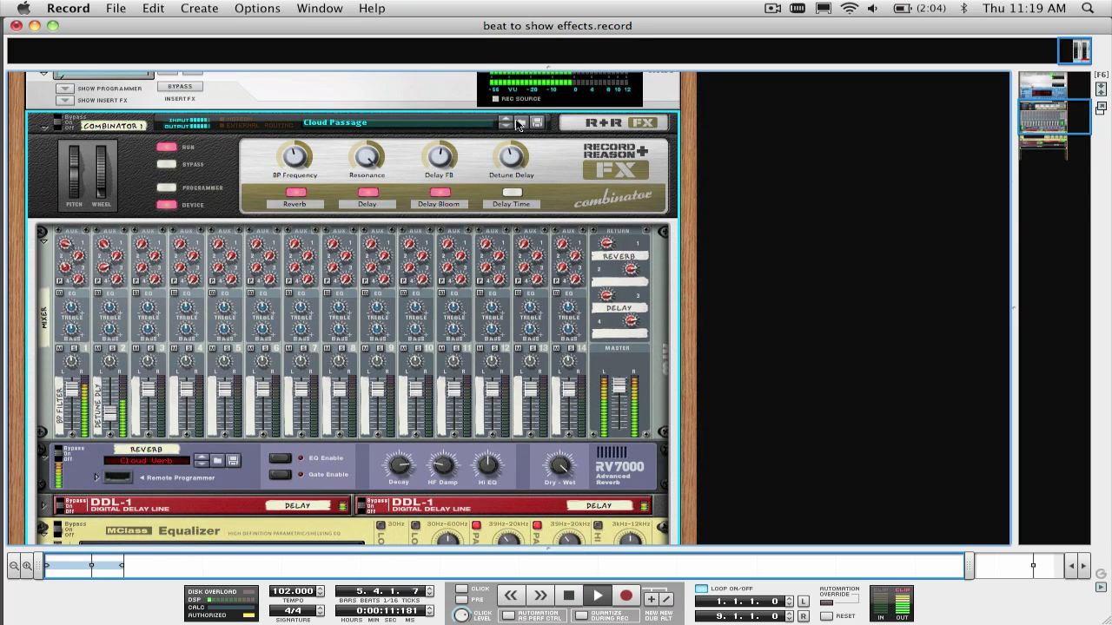
Step: Continue through Cold Rush, Comb Filtration, Detuned Reverse and Dirty Riser patches
{"action": "left_click", "coordinate": [506, 128]}
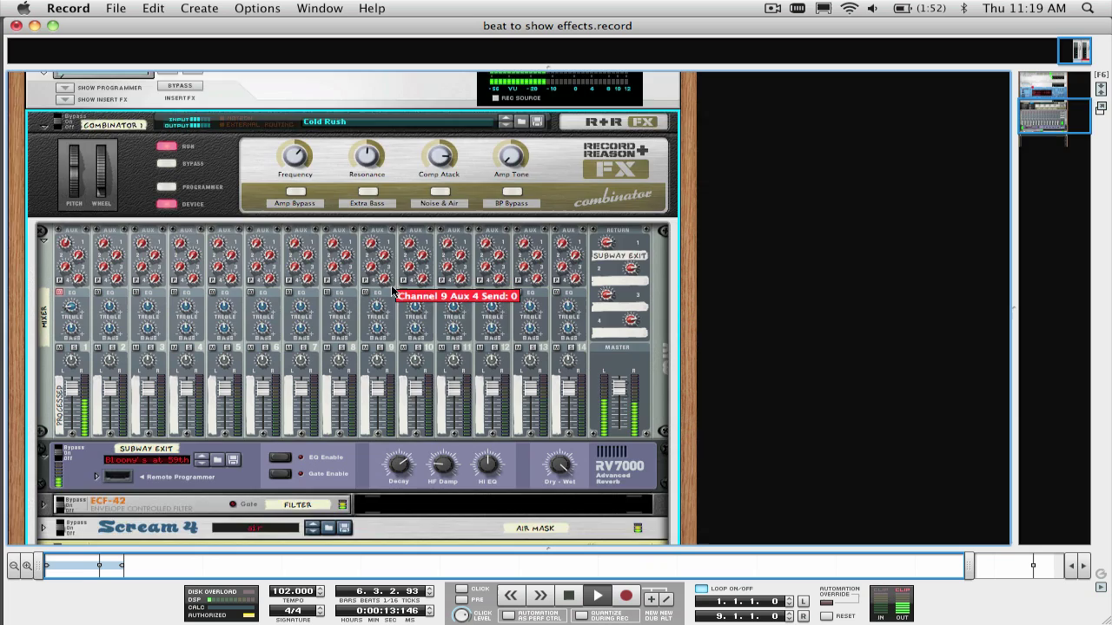
{"action": "scroll", "coordinate": [391, 291], "scroll_direction": "up", "scroll_amount": 12}
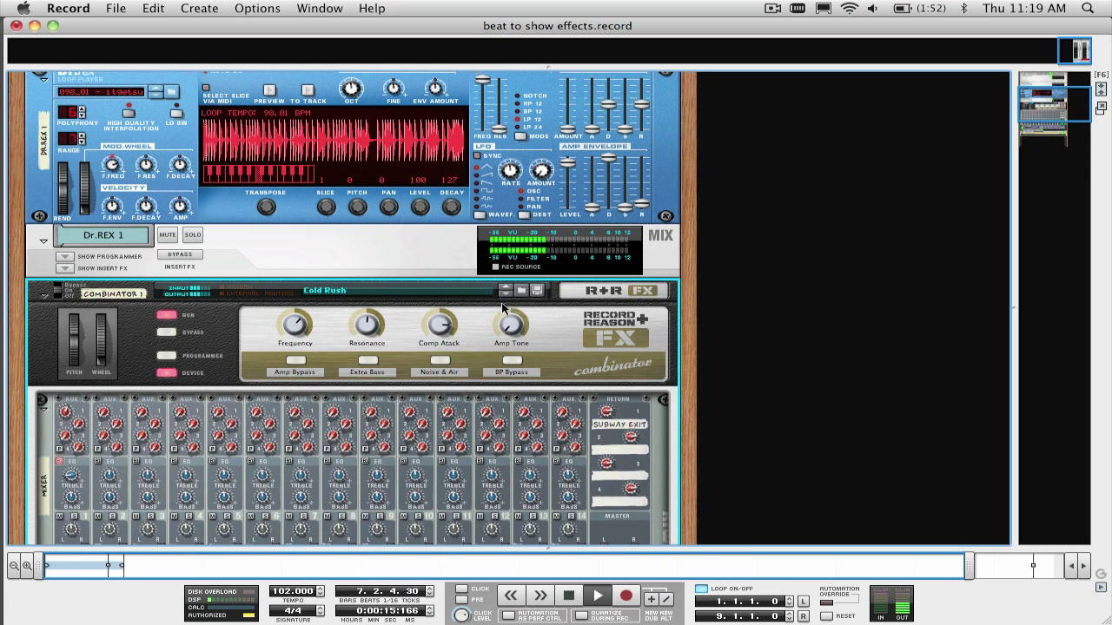
{"action": "left_click", "coordinate": [505, 294]}
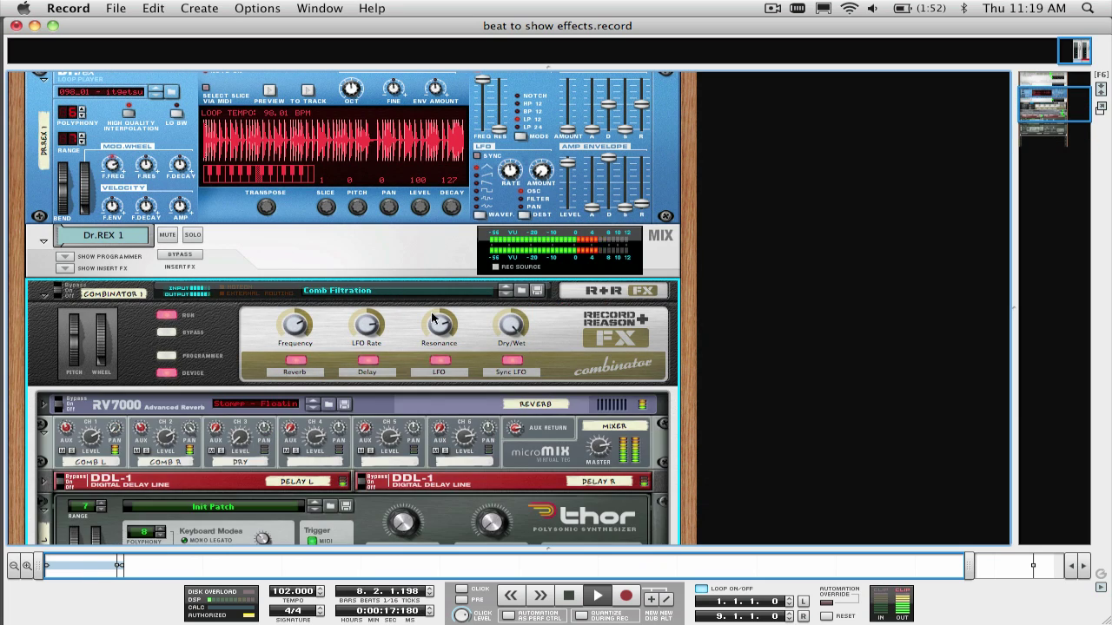
{"action": "scroll", "coordinate": [431, 313], "scroll_direction": "down", "scroll_amount": 5}
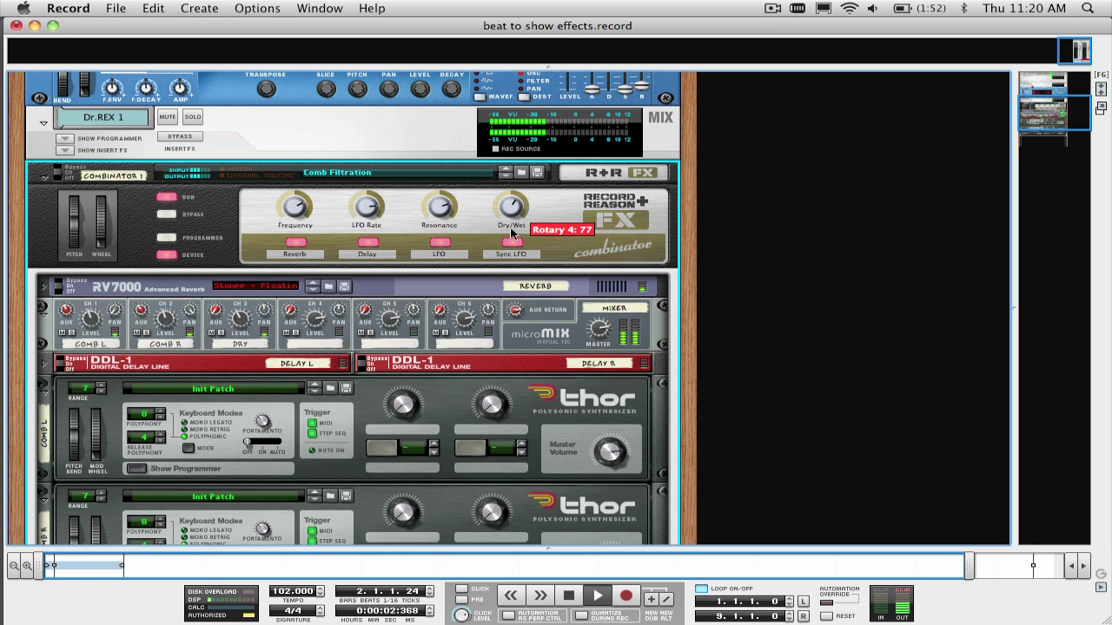
{"action": "left_click", "coordinate": [505, 176]}
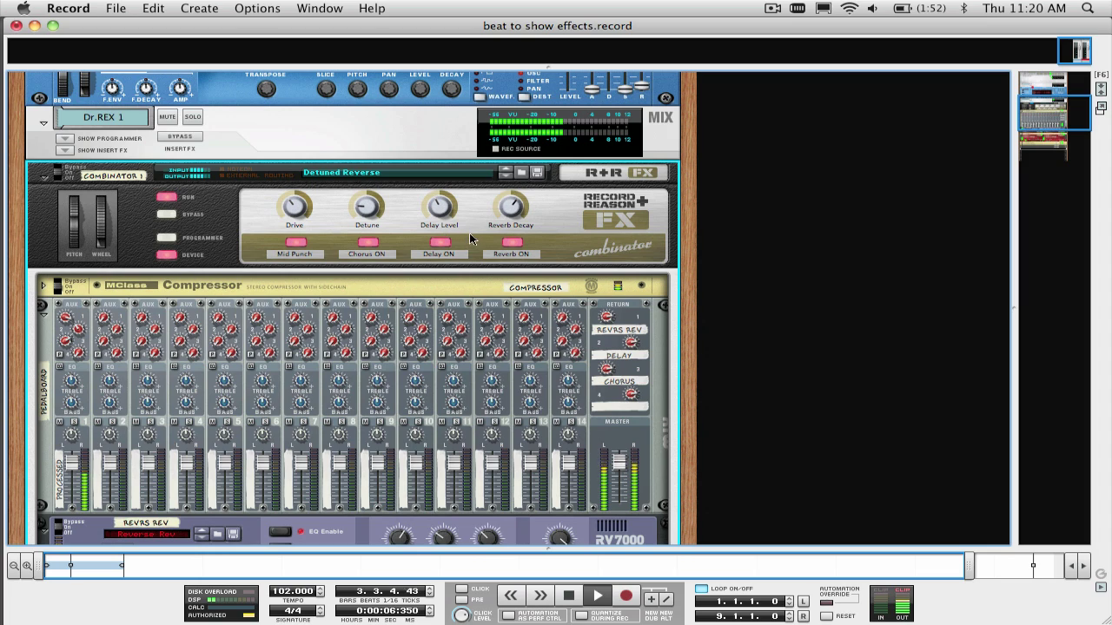
{"action": "scroll", "coordinate": [461, 219], "scroll_direction": "down", "scroll_amount": 7}
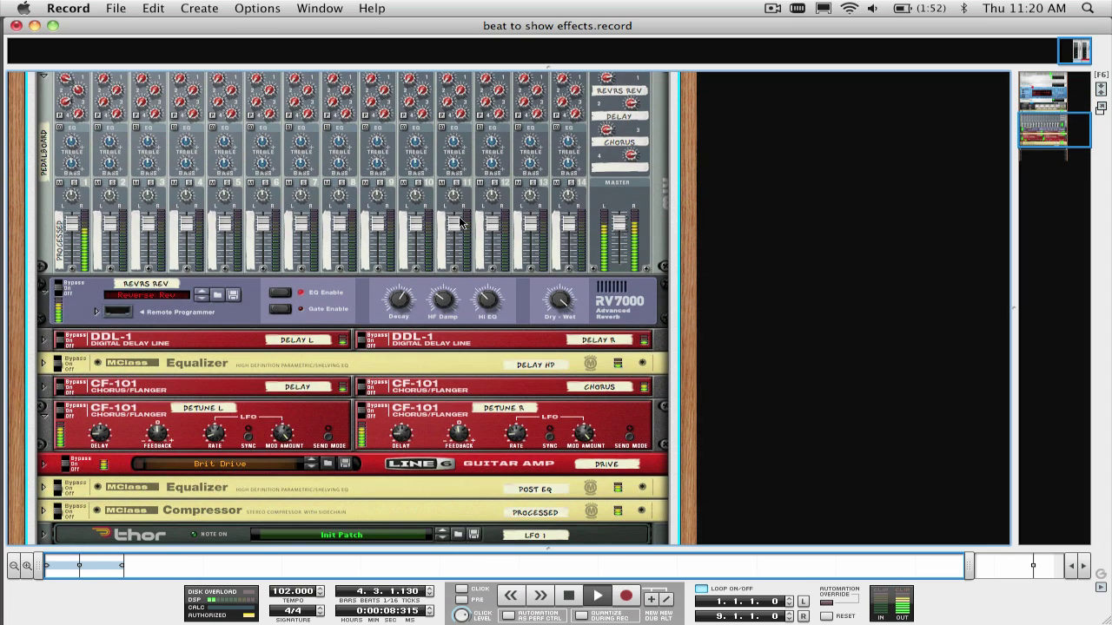
{"action": "scroll", "coordinate": [461, 222], "scroll_direction": "up", "scroll_amount": 10}
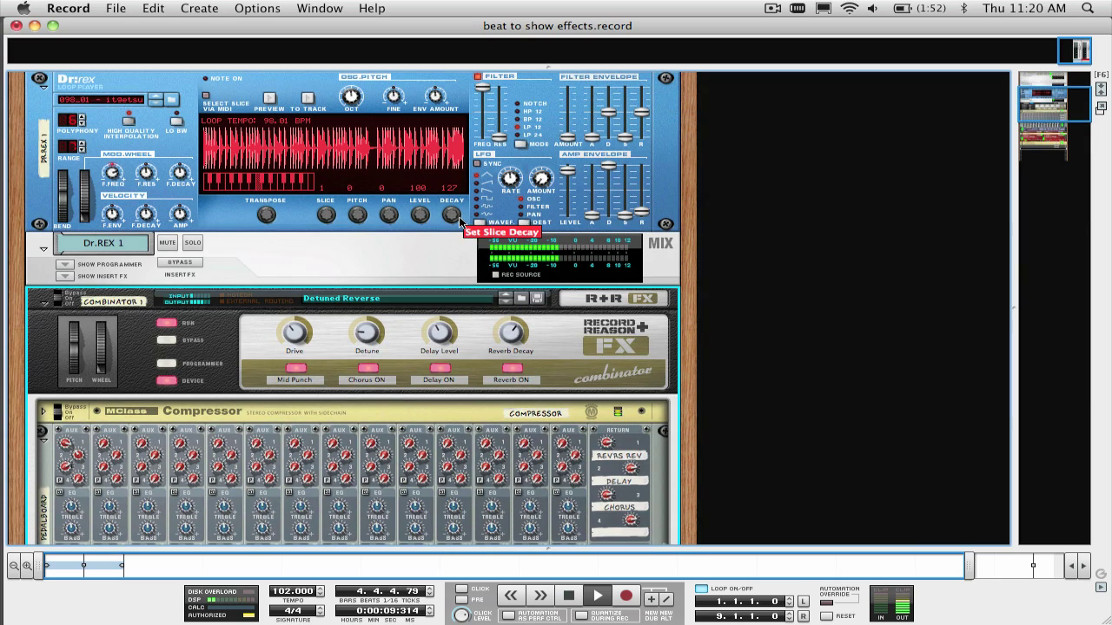
{"action": "left_click", "coordinate": [504, 300]}
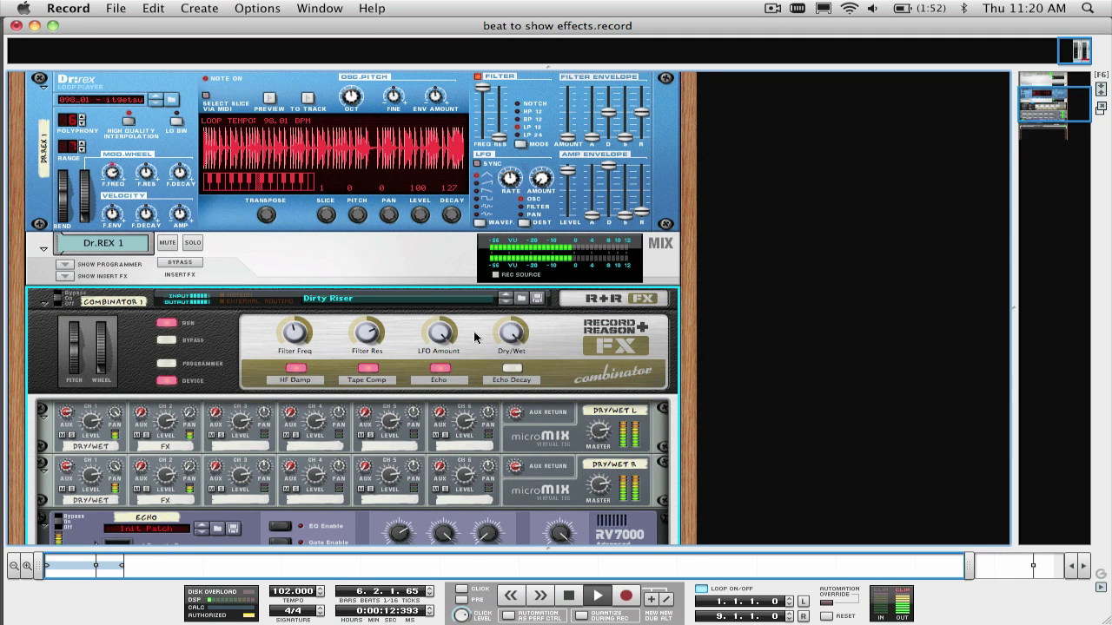
{"action": "scroll", "coordinate": [474, 338], "scroll_direction": "down", "scroll_amount": 7}
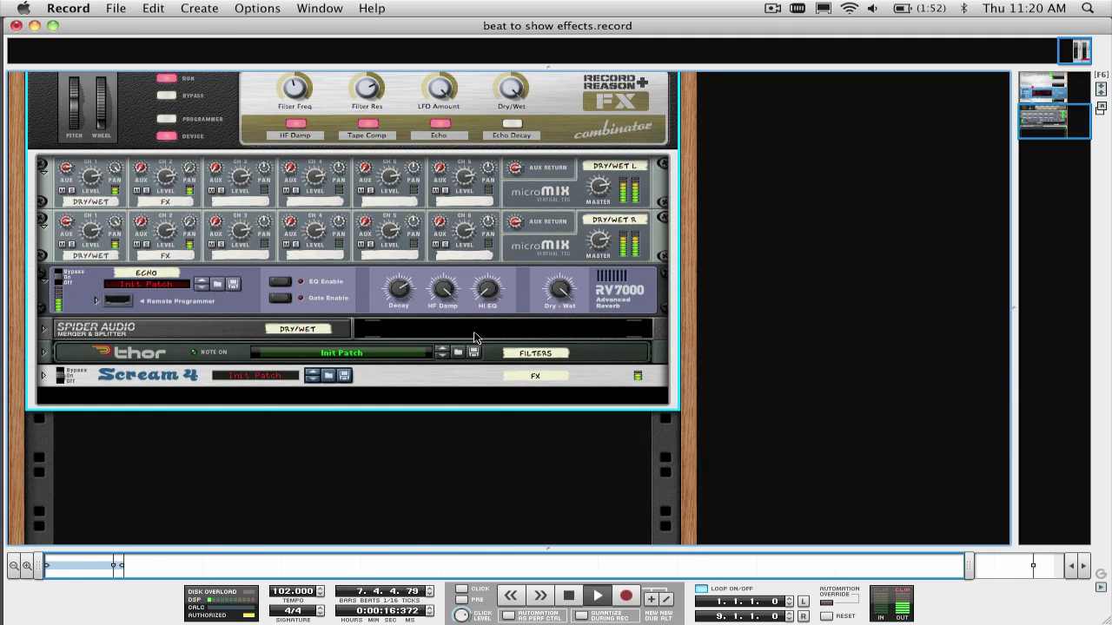
{"action": "scroll", "coordinate": [474, 338], "scroll_direction": "up", "scroll_amount": 2}
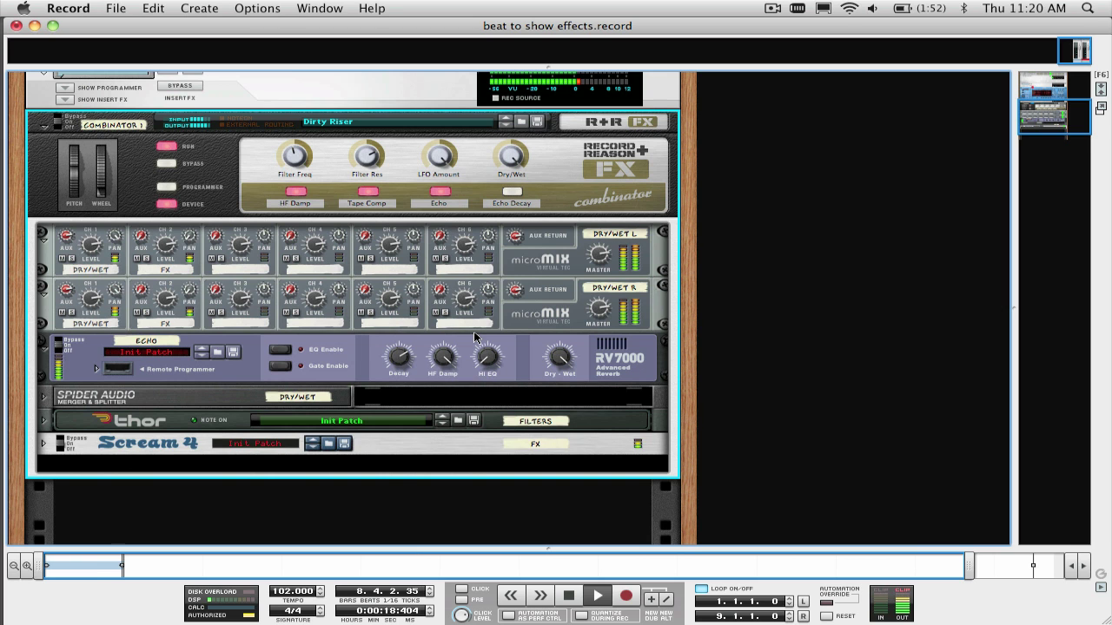
{"action": "scroll", "coordinate": [473, 331], "scroll_direction": "up", "scroll_amount": 4}
Step: Load DJ Filter Set, raise its Frequency and switch on BP/LP mode
{"action": "left_click", "coordinate": [506, 258]}
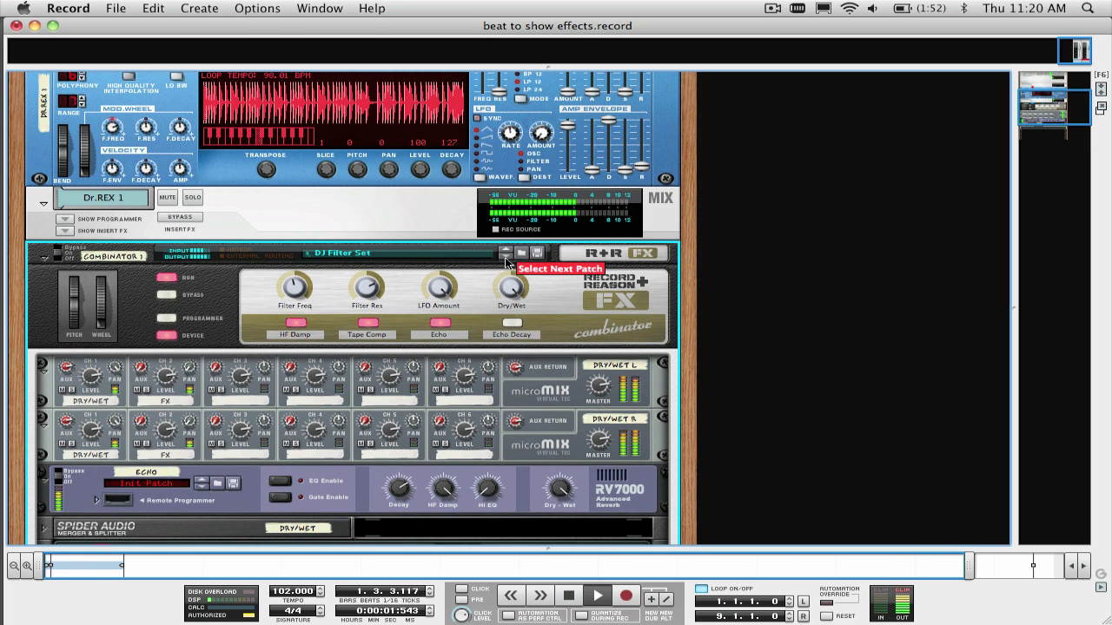
{"action": "mouse_move", "coordinate": [298, 292]}
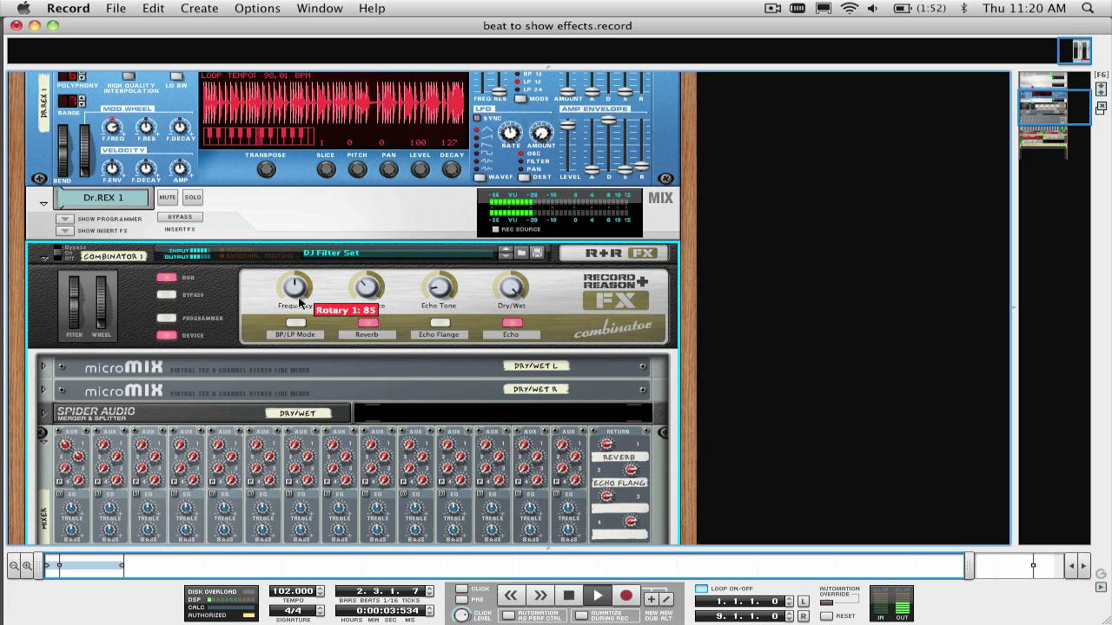
{"action": "left_click_drag", "start_coordinate": [298, 292], "coordinate": [296, 288]}
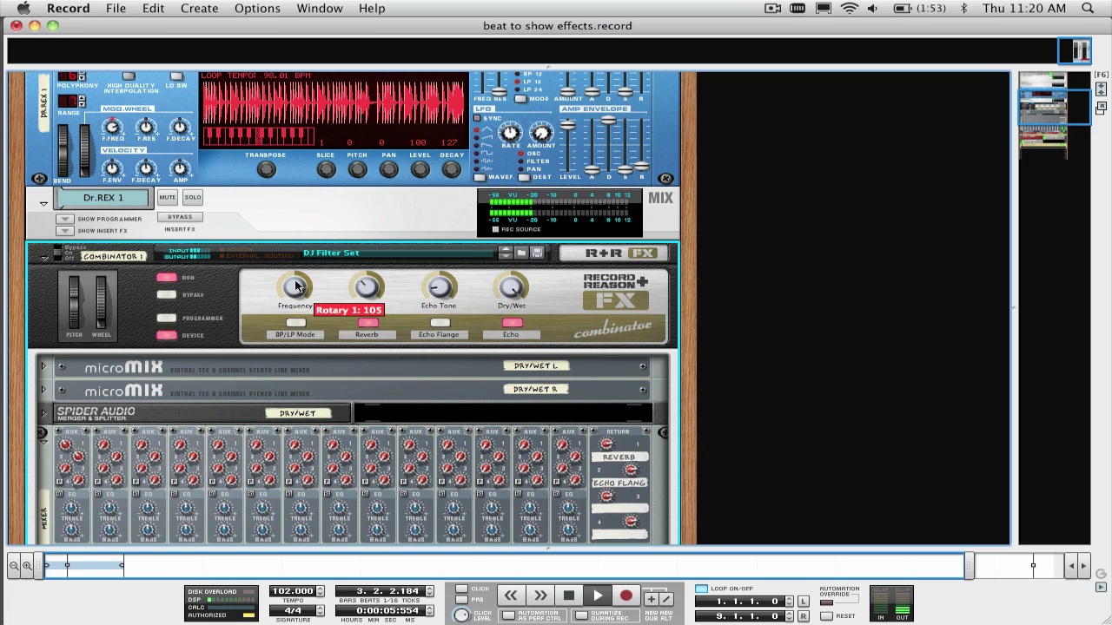
{"action": "left_click", "coordinate": [296, 322]}
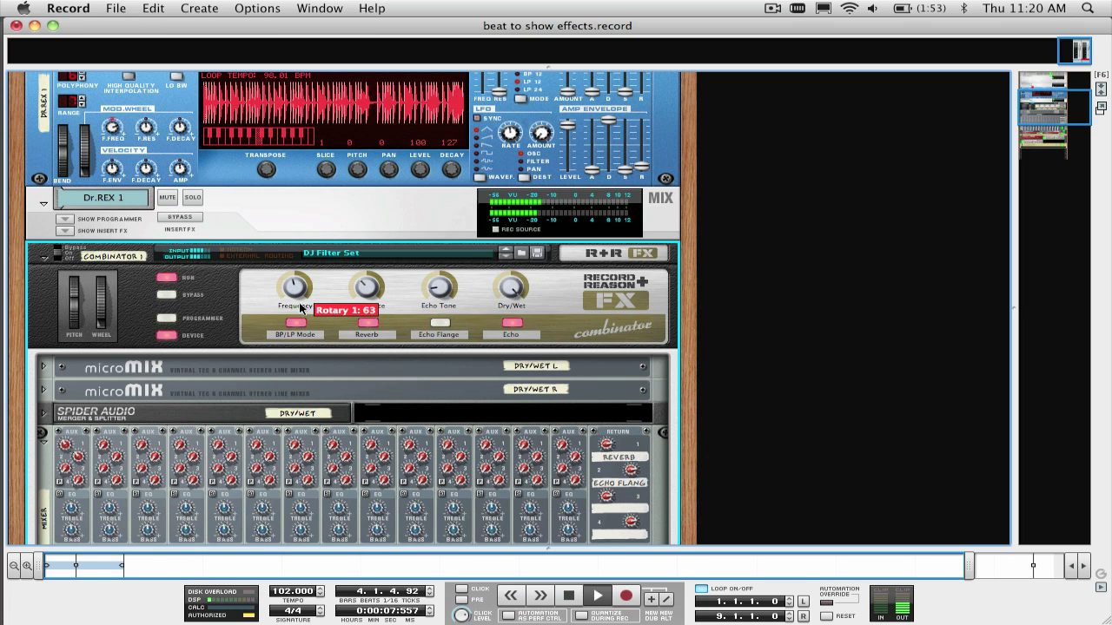
{"action": "mouse_move", "coordinate": [296, 285]}
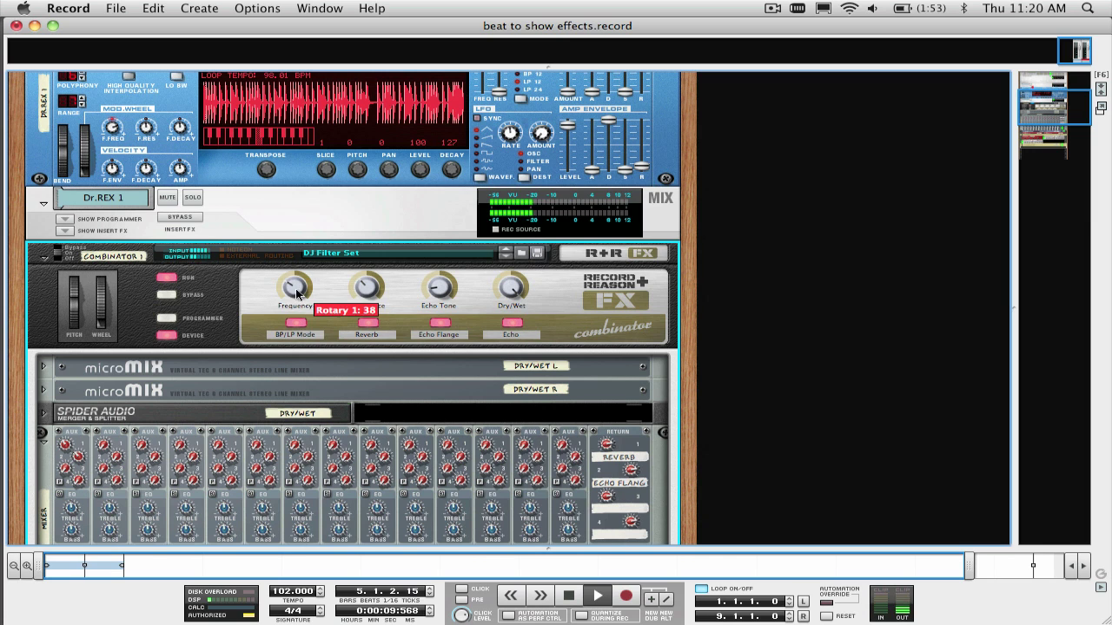
{"action": "left_click_drag", "start_coordinate": [296, 282], "coordinate": [296, 279]}
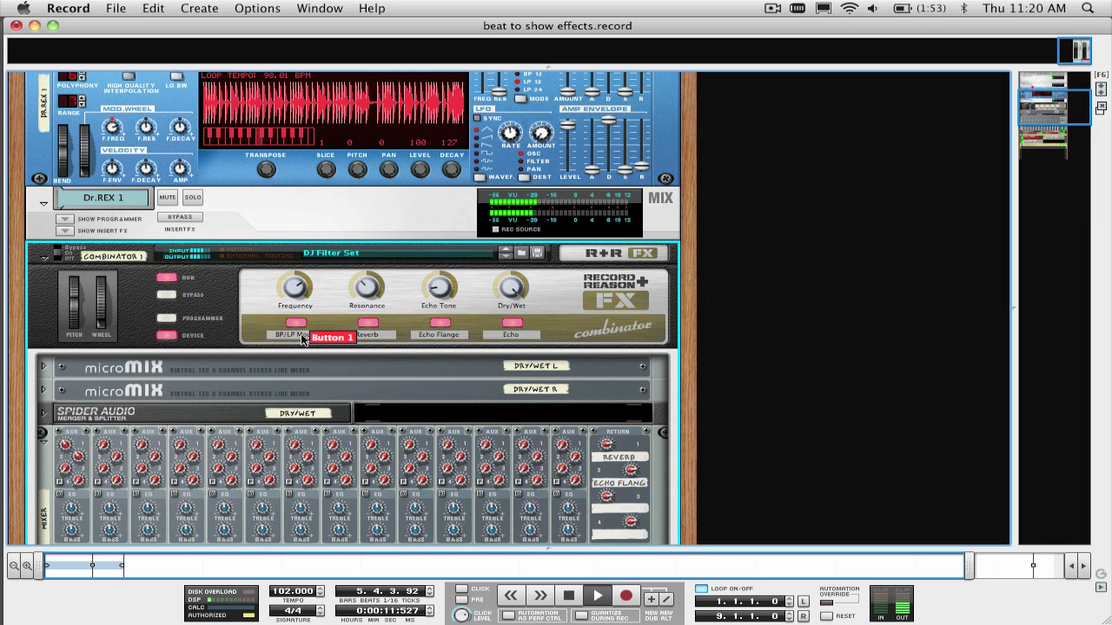
Step: Advance the Combinator to the Envelope Distortion patch
{"action": "scroll", "coordinate": [392, 326], "scroll_direction": "down", "scroll_amount": 5}
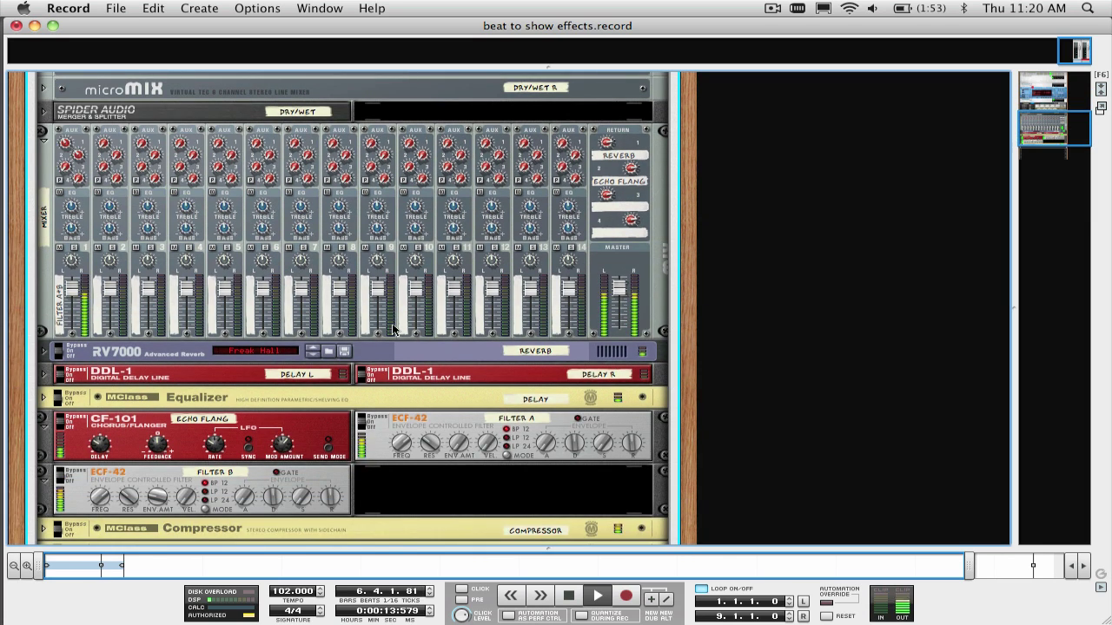
{"action": "scroll", "coordinate": [391, 327], "scroll_direction": "up", "scroll_amount": 4}
{"action": "left_click", "coordinate": [508, 172]}
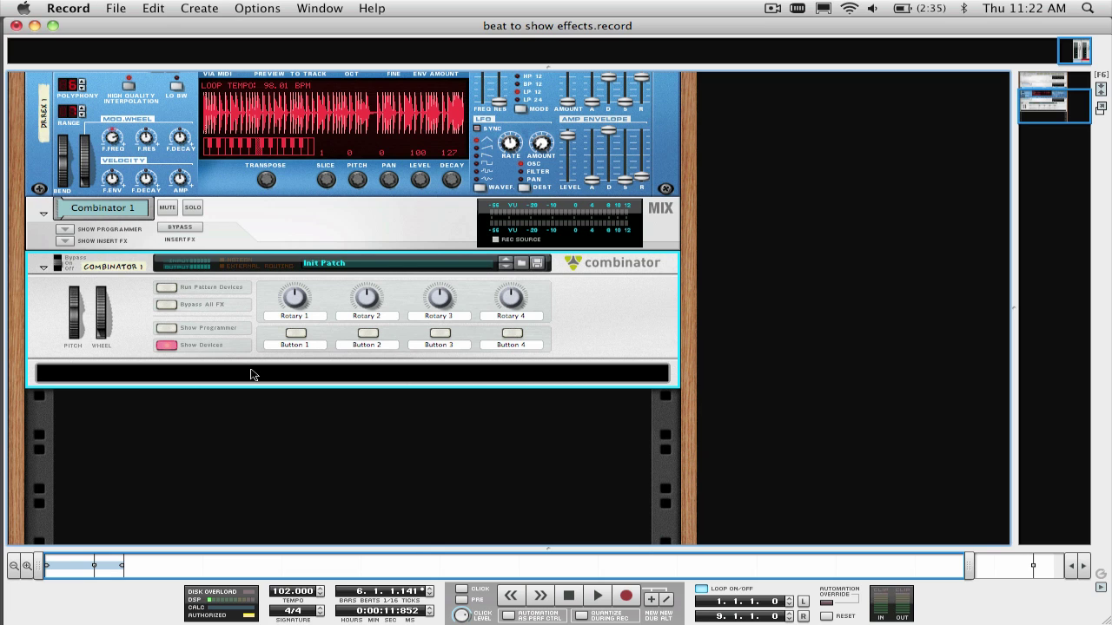
Step: Show the Init Patch Combinator's programmer with Key Mapping and Modulation Routing
{"action": "left_click", "coordinate": [165, 327]}
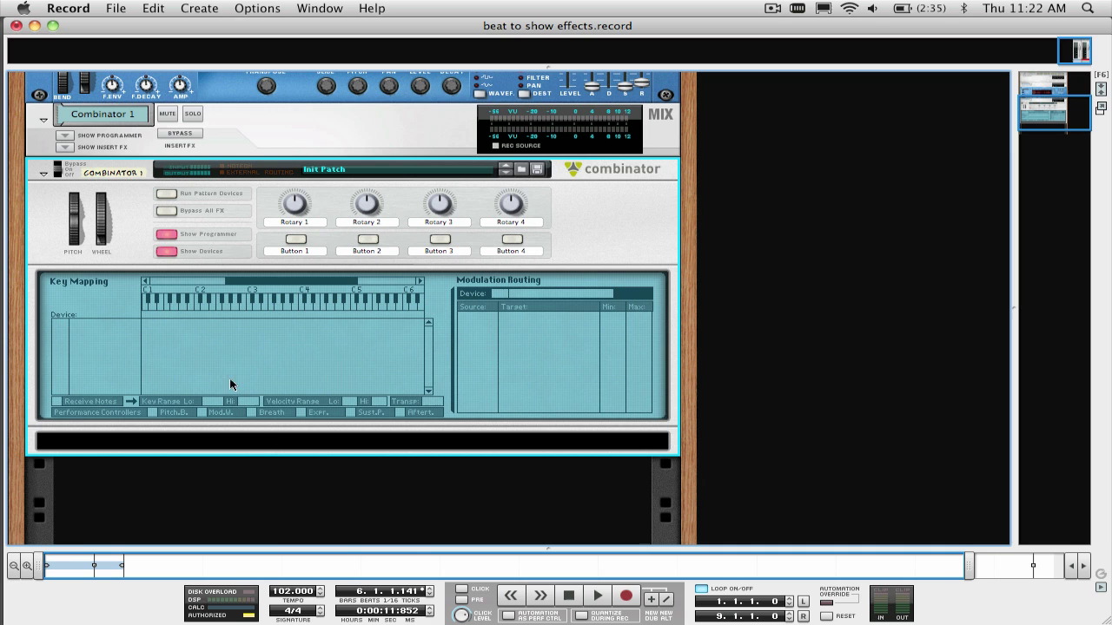
Step: Create a Thor Polysonic Synthesizer inside the Combinator
{"action": "right_click", "coordinate": [257, 443]}
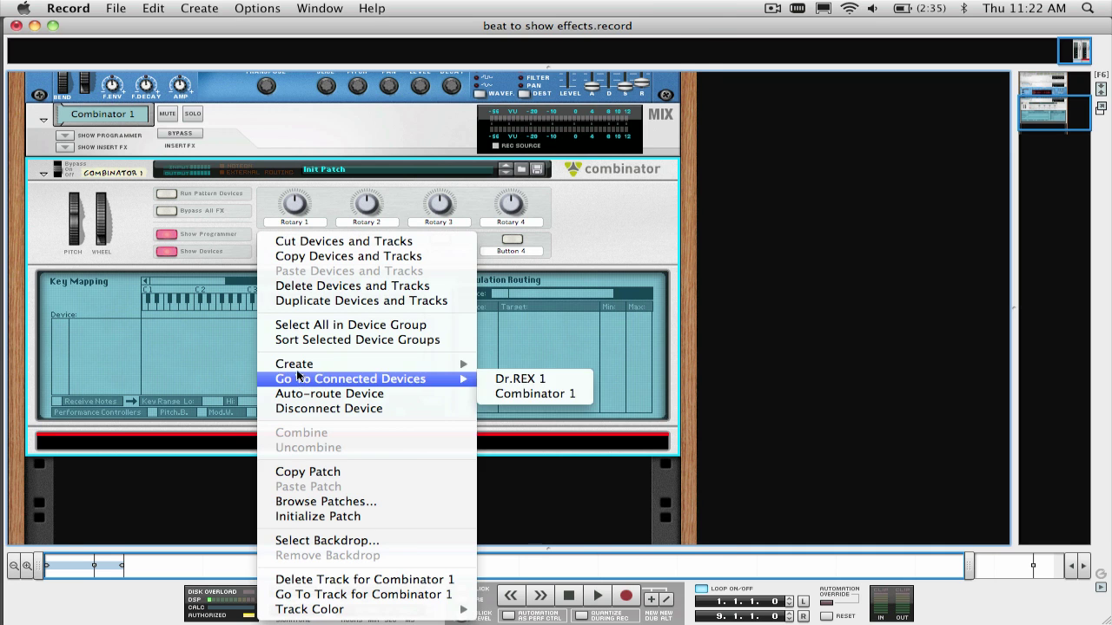
{"action": "mouse_move", "coordinate": [460, 364]}
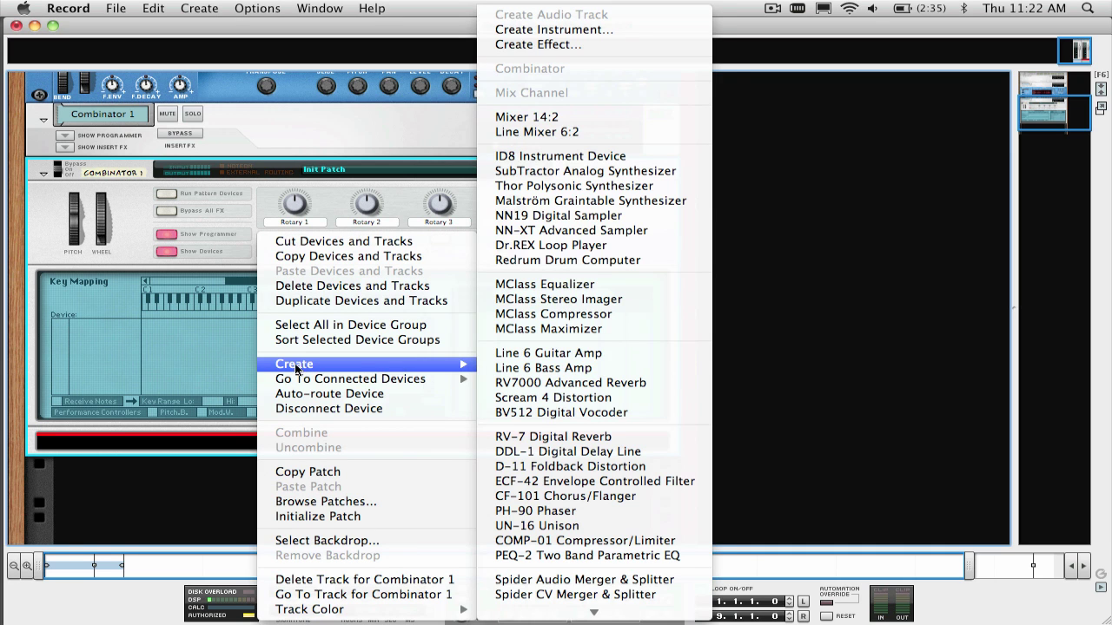
{"action": "left_click", "coordinate": [537, 186]}
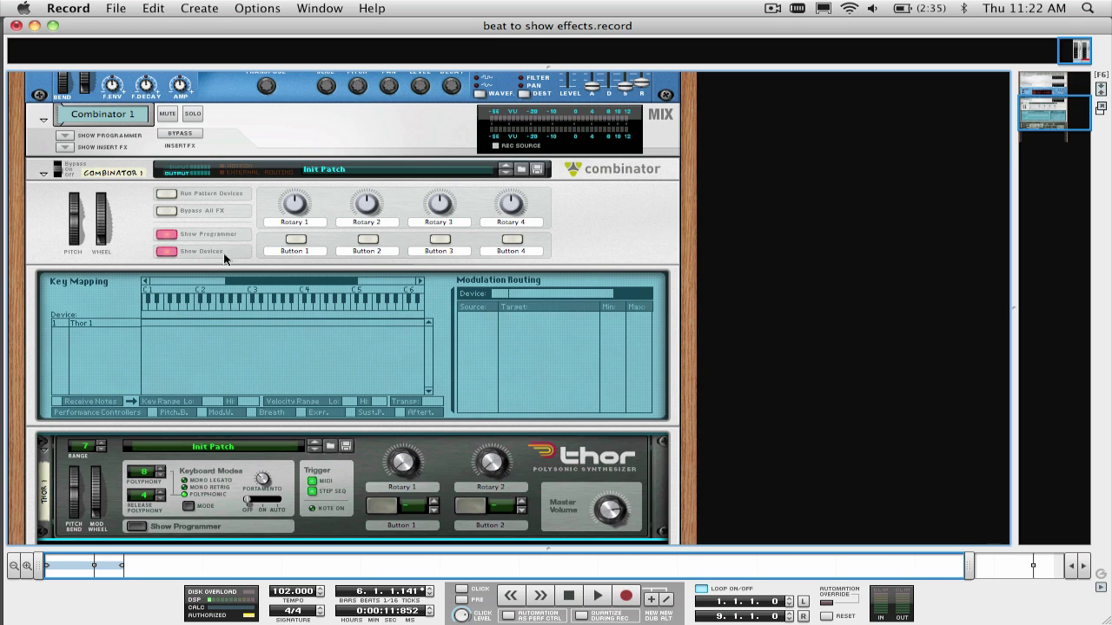
Step: Add a Matrix Pattern Sequencer from the F8 Tool Window
{"action": "key", "text": "F8"}
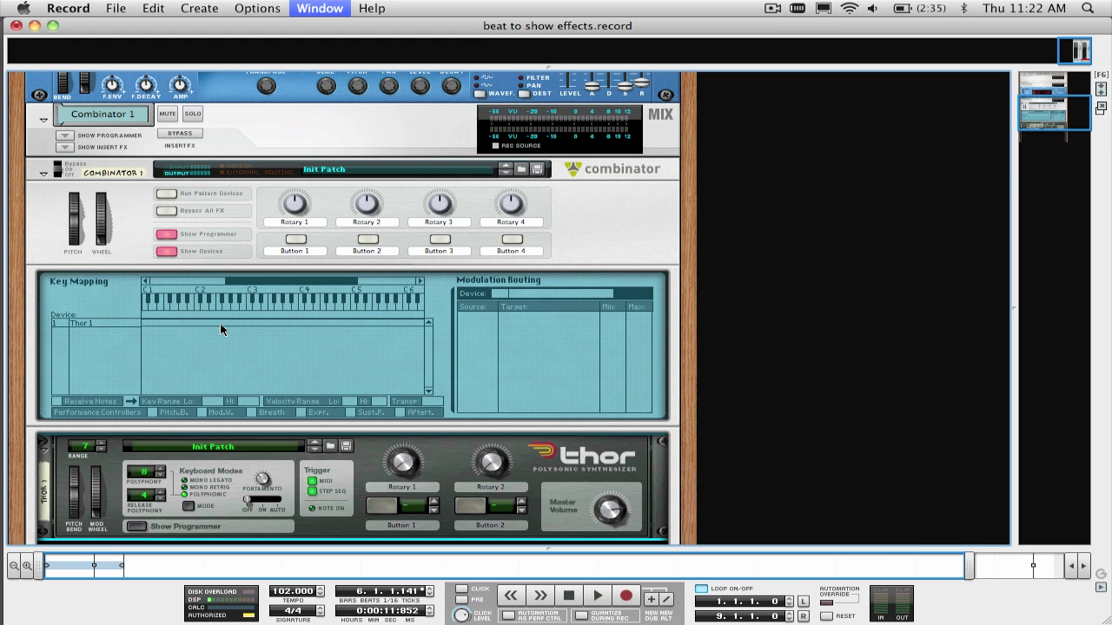
{"action": "scroll", "coordinate": [971, 395], "scroll_direction": "down", "scroll_amount": 10}
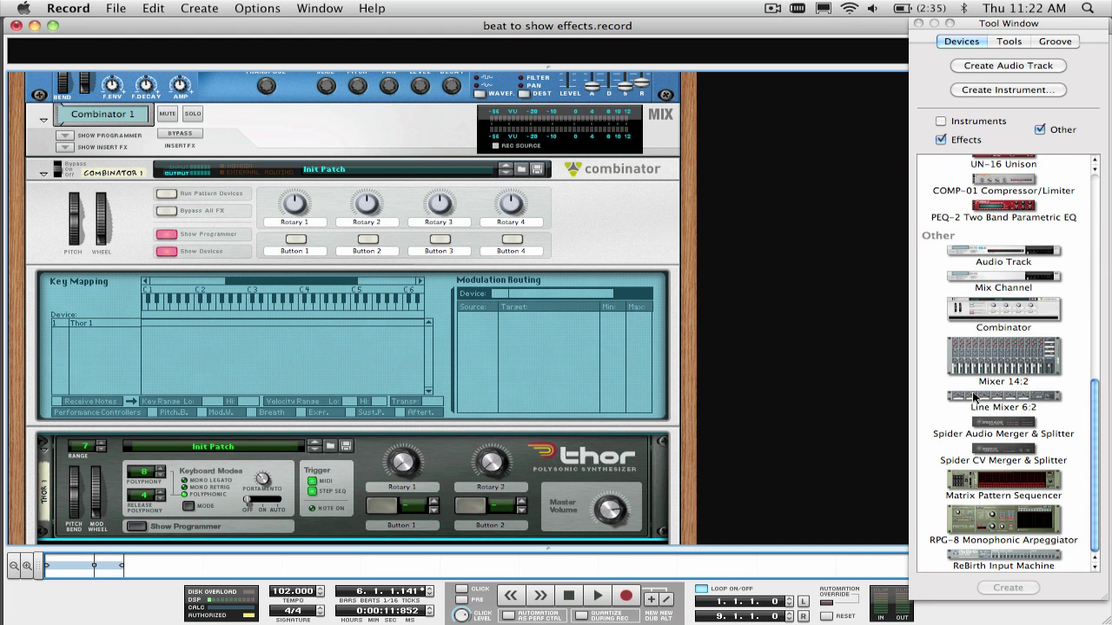
{"action": "double_click", "coordinate": [988, 491]}
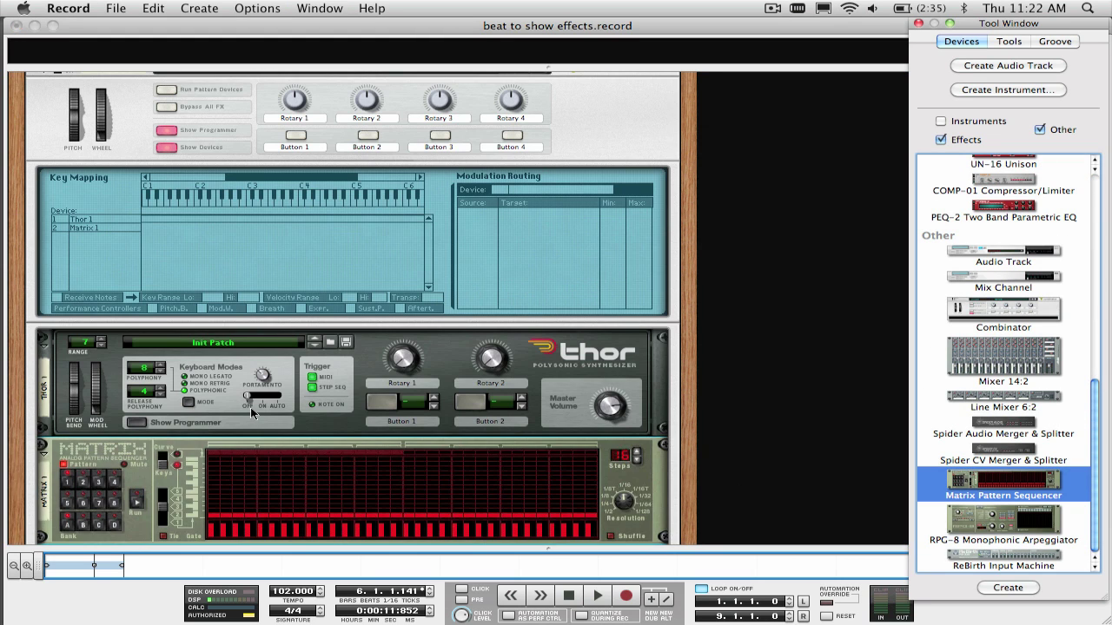
{"action": "key", "text": "Tab"}
{"action": "scroll", "coordinate": [348, 312], "scroll_direction": "up", "scroll_amount": 6}
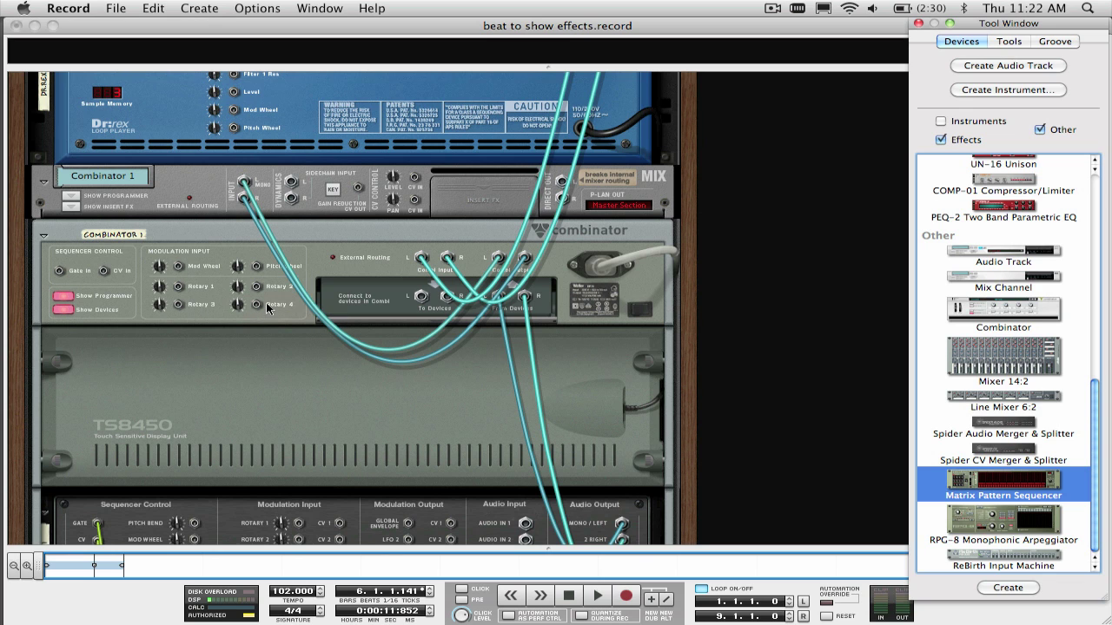
{"action": "scroll", "coordinate": [269, 318], "scroll_direction": "down", "scroll_amount": 3}
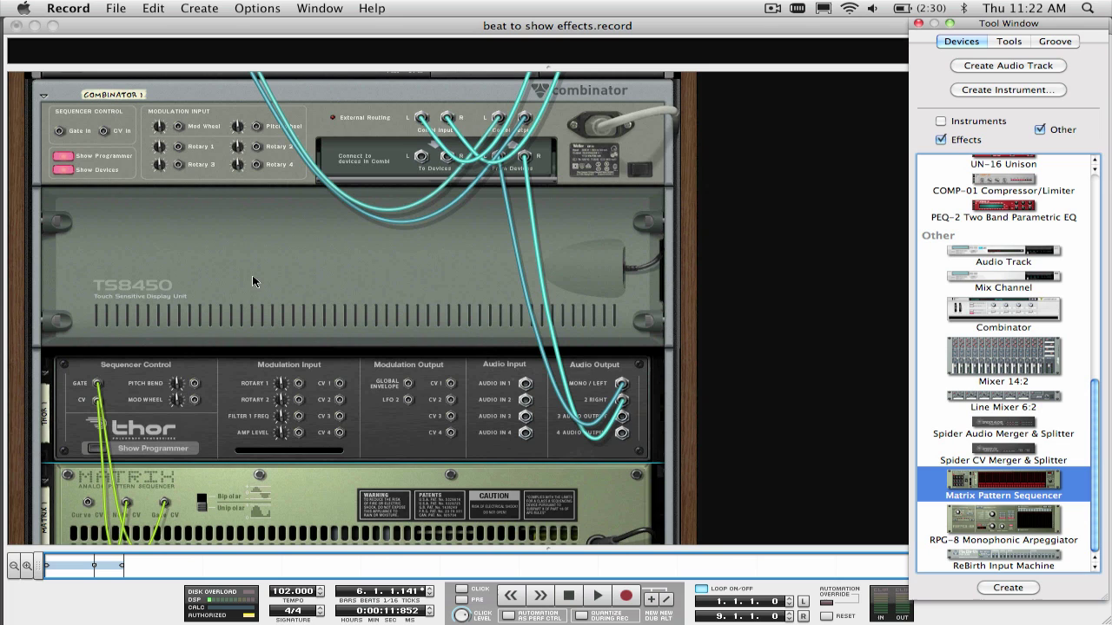
{"action": "key", "text": "Tab"}
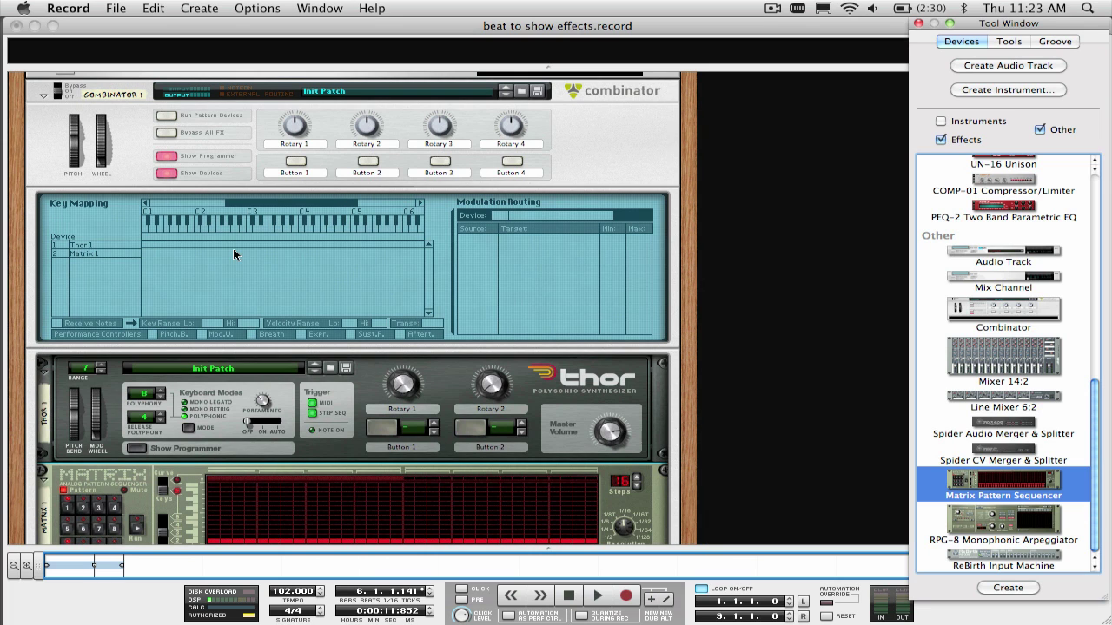
Step: Route Rotary 1 to Matrix 1's Pattern Select (-1 to 31) and turn it to test
{"action": "left_click", "coordinate": [106, 254]}
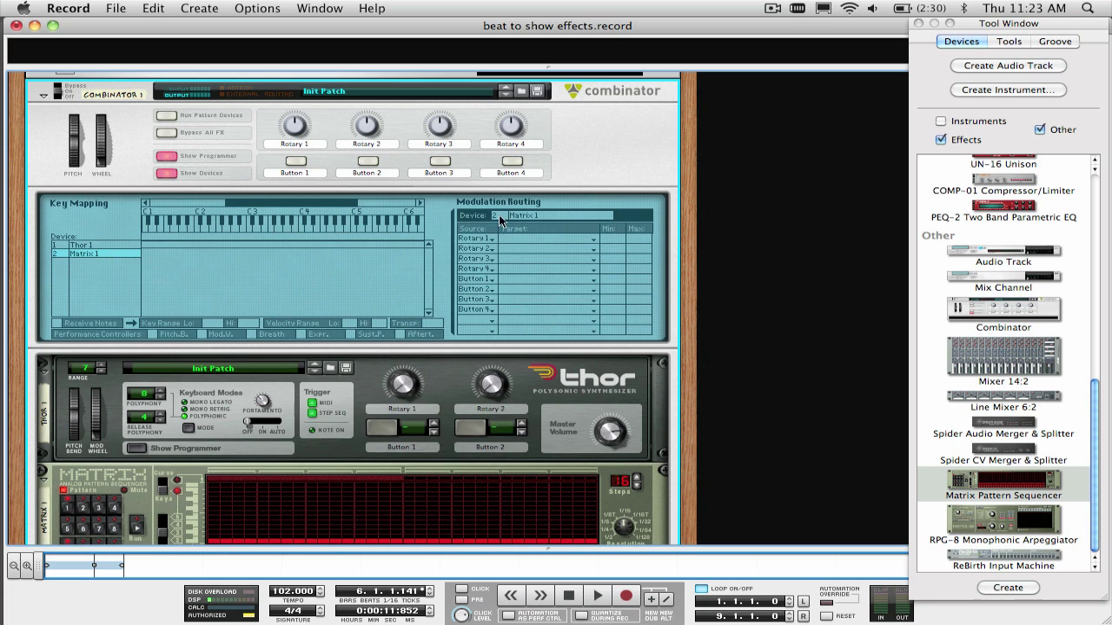
{"action": "left_click", "coordinate": [521, 241]}
{"action": "left_click", "coordinate": [540, 280]}
{"action": "mouse_move", "coordinate": [295, 130]}
{"action": "left_mouse_down"}
{"action": "mouse_move", "coordinate": [299, 149]}
{"action": "mouse_move", "coordinate": [299, 137]}
{"action": "left_mouse_up"}
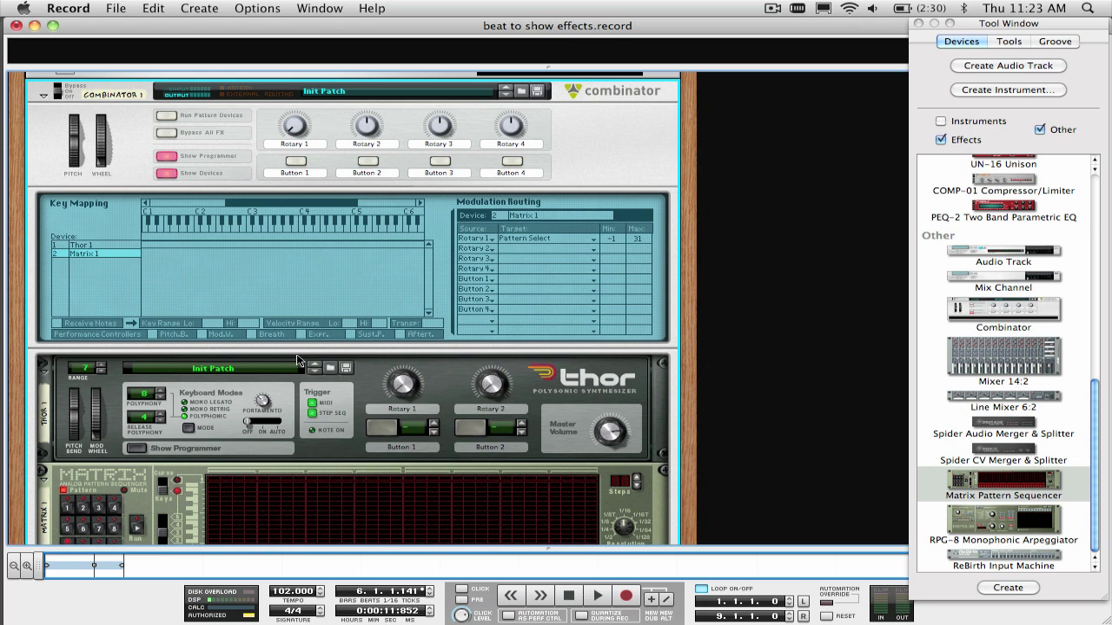
{"action": "scroll", "coordinate": [300, 360], "scroll_direction": "down", "scroll_amount": 3}
Step: On the back panel, cable Thor's LFO 2 output to the Combinator's Rotary 1 CV input
{"action": "key", "text": "Tab"}
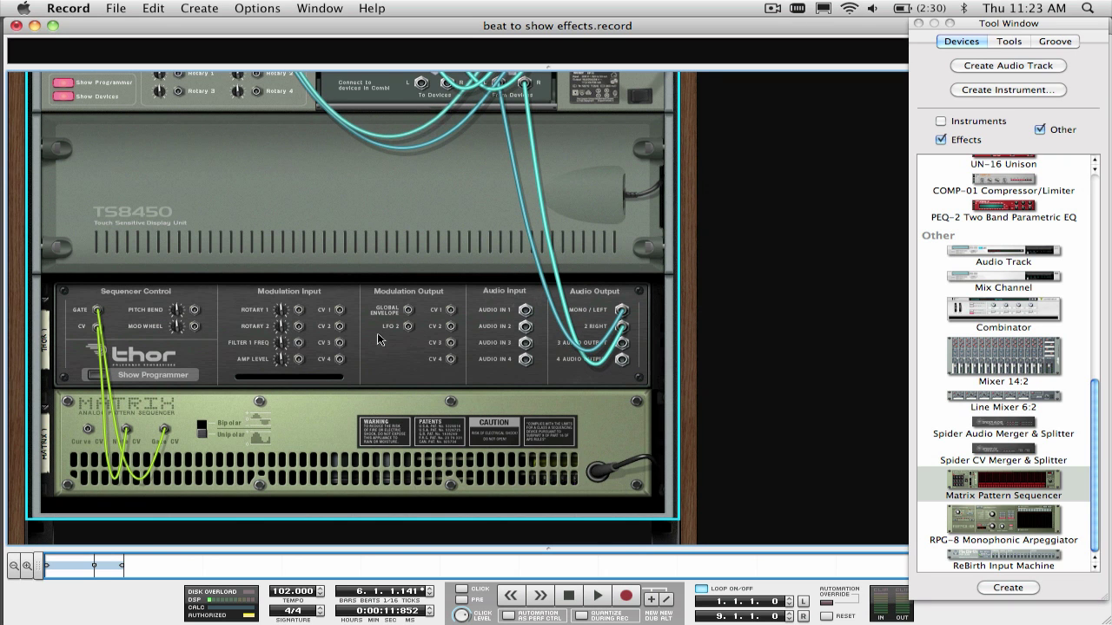
{"action": "left_click_drag", "start_coordinate": [407, 326], "coordinate": [262, 238]}
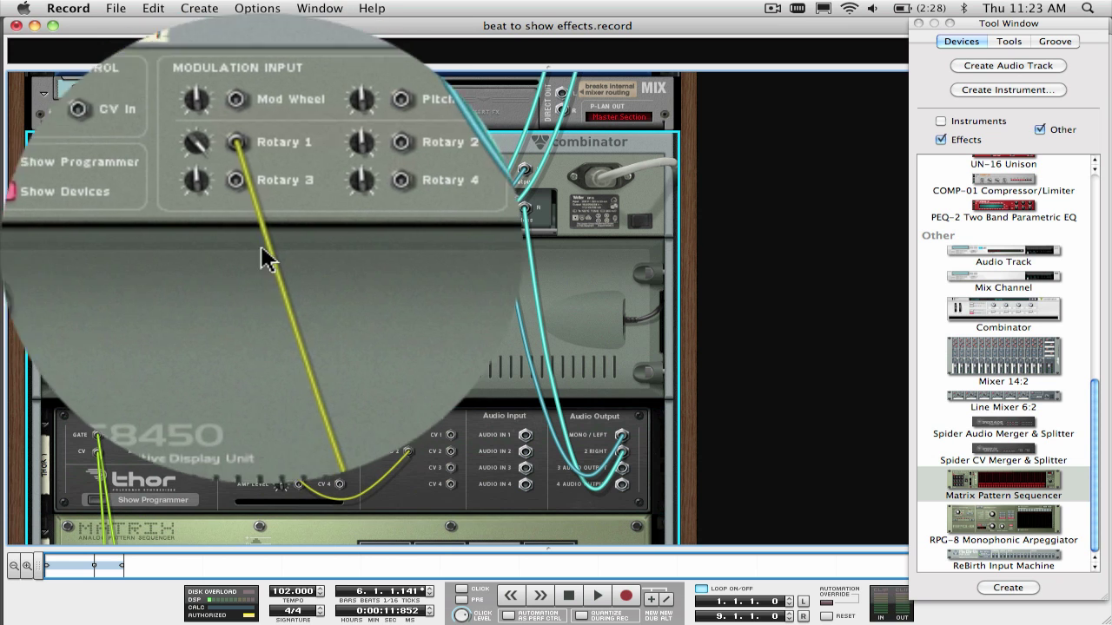
{"action": "key", "text": "Tab"}
{"action": "scroll", "coordinate": [323, 404], "scroll_direction": "down", "scroll_amount": 5}
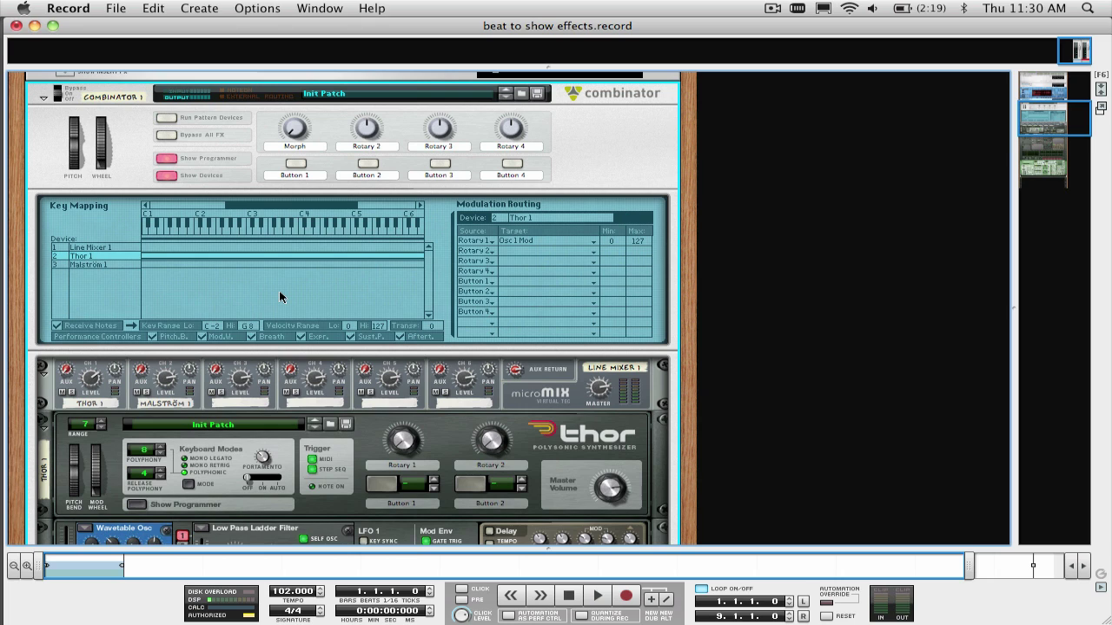
Step: Start playback and turn the Malström's Morph knob down to 0
{"action": "key", "text": "space"}
{"action": "mouse_move", "coordinate": [296, 129]}
{"action": "left_mouse_down"}
{"action": "mouse_move", "coordinate": [302, 90]}
{"action": "mouse_move", "coordinate": [297, 141]}
{"action": "mouse_move", "coordinate": [290, 105]}
{"action": "mouse_move", "coordinate": [299, 151]}
{"action": "left_mouse_up"}
{"action": "scroll", "coordinate": [339, 217], "scroll_direction": "down", "scroll_amount": 10}
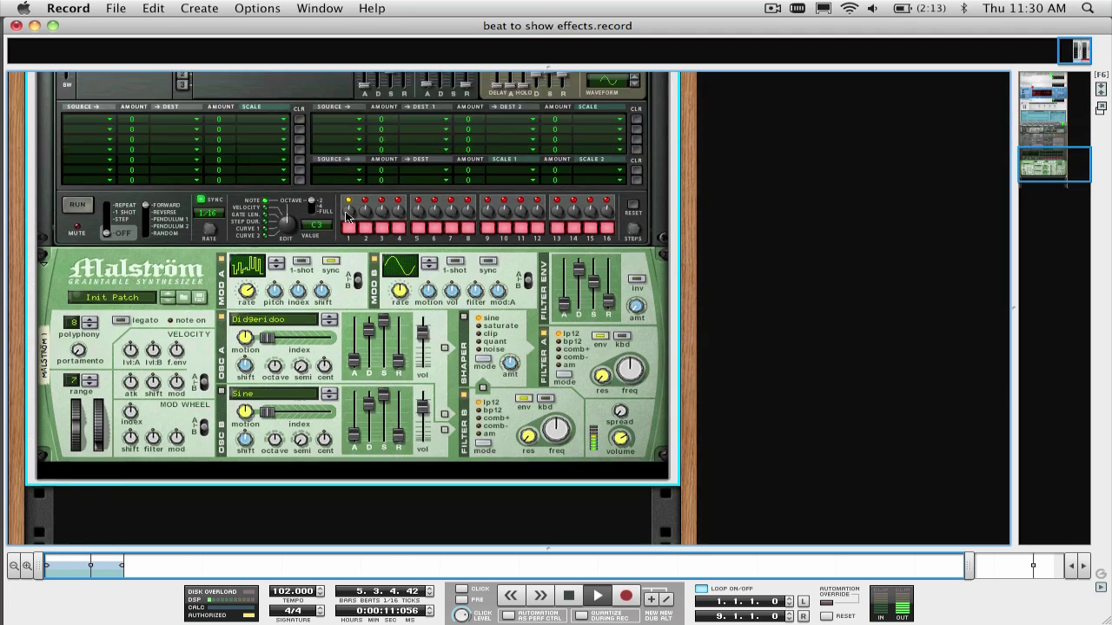
{"action": "scroll", "coordinate": [345, 215], "scroll_direction": "down", "scroll_amount": 3}
Step: On the rack's rear, cable the Malström's Mod A output into the Combinator's Rotary 1 input
{"action": "key", "text": "Tab"}
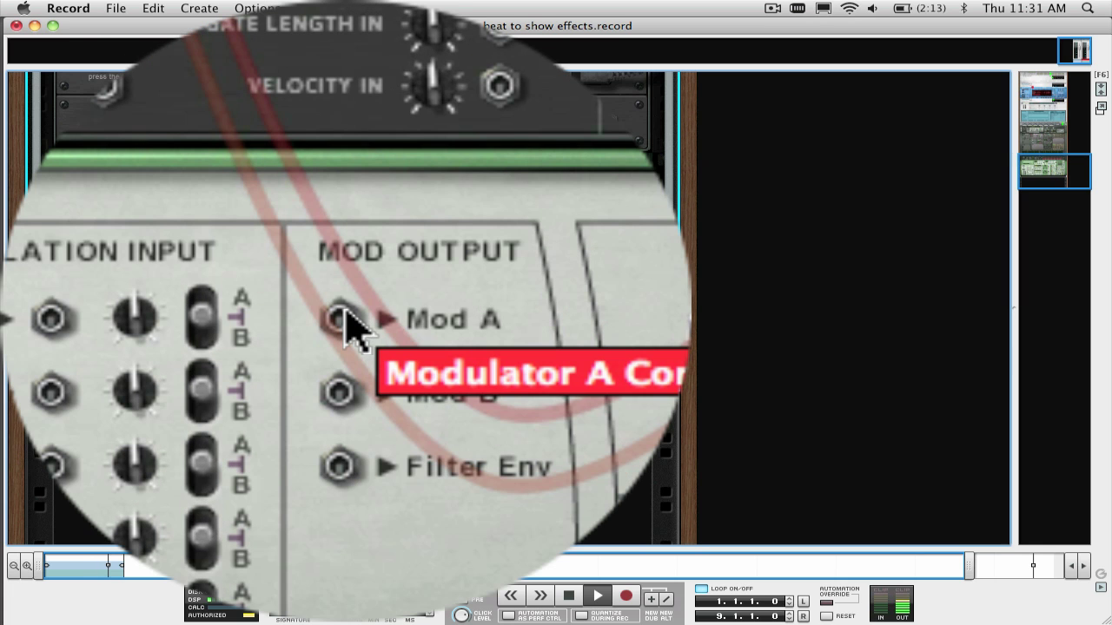
{"action": "right_click", "coordinate": [299, 201]}
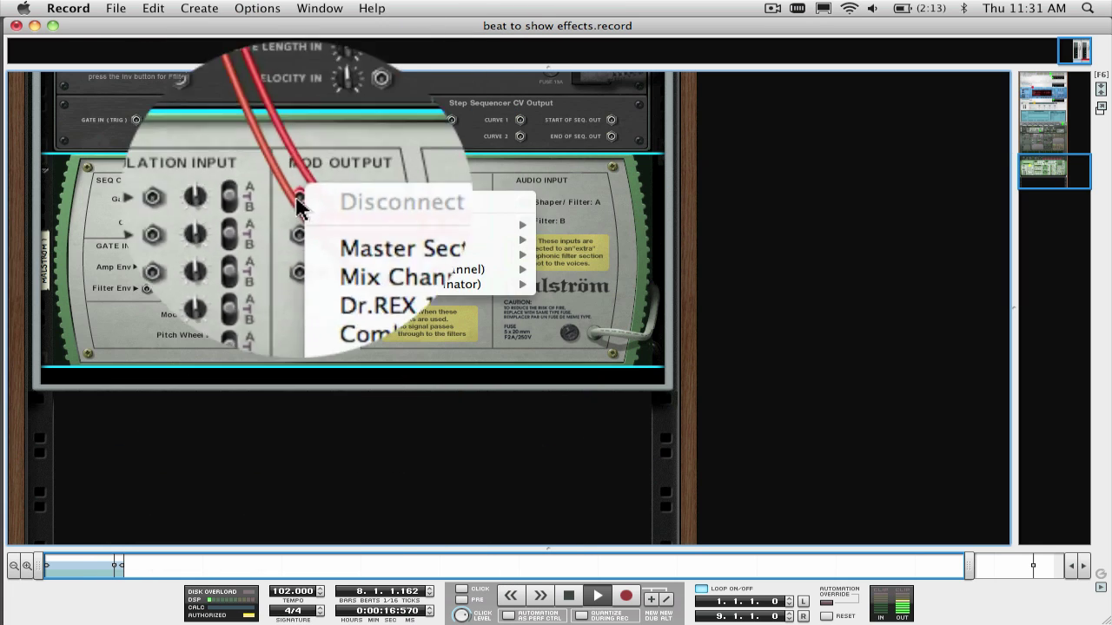
{"action": "left_click", "coordinate": [299, 202]}
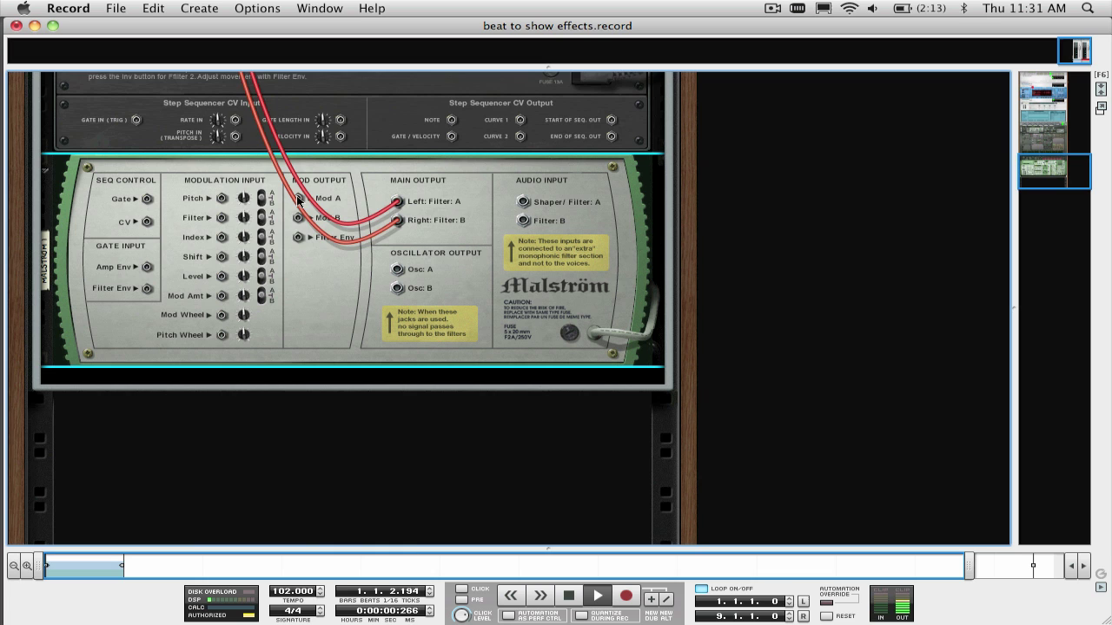
{"action": "left_click_drag", "start_coordinate": [298, 202], "coordinate": [236, 201]}
{"action": "left_click_drag", "start_coordinate": [346, 311], "coordinate": [348, 311]}
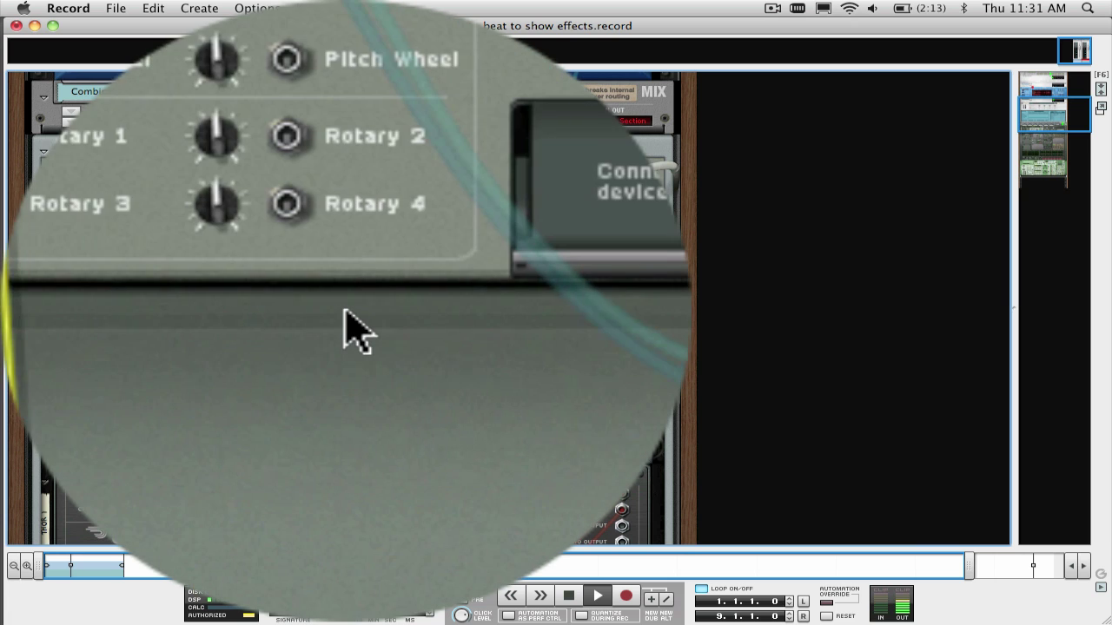
Step: Flip the rack to the front and scroll through the Thor and Malström panels
{"action": "key", "text": "Tab"}
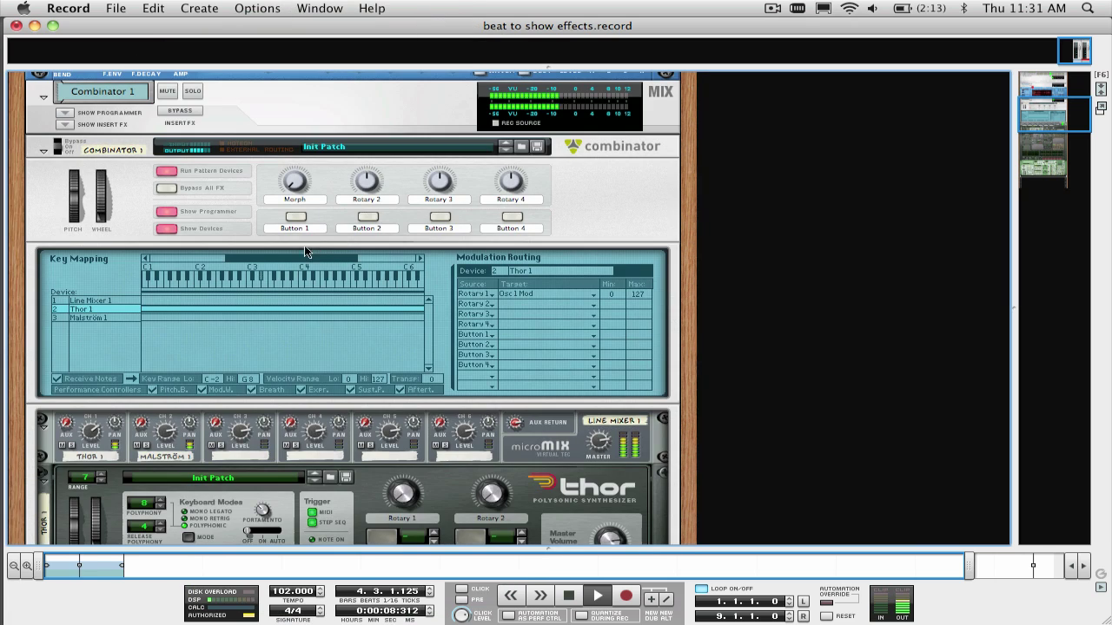
{"action": "scroll", "coordinate": [325, 231], "scroll_direction": "down", "scroll_amount": 5}
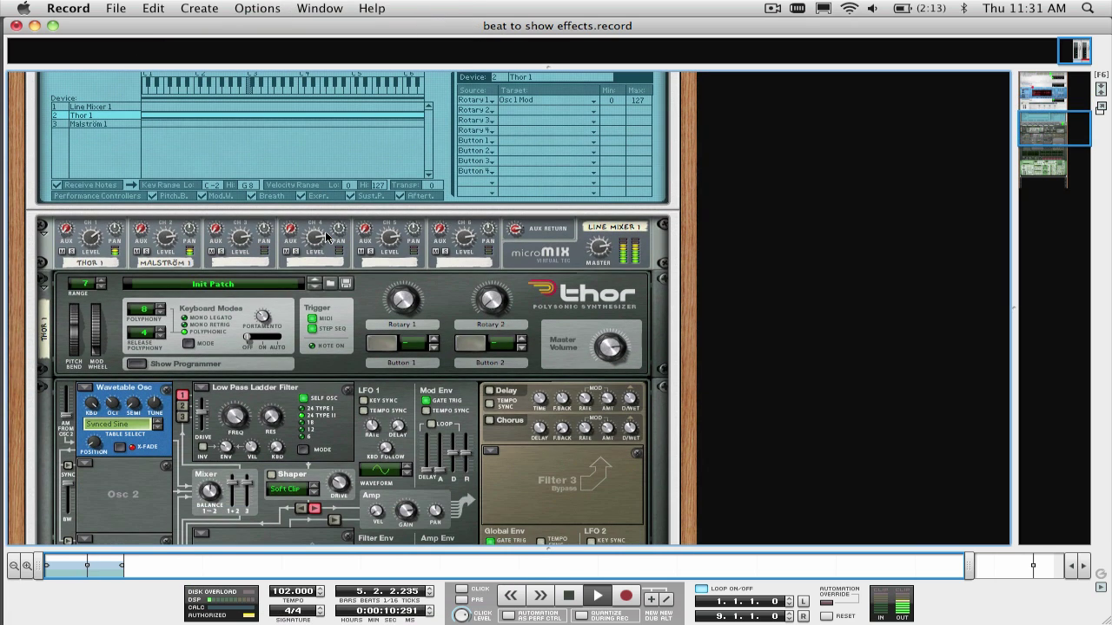
{"action": "scroll", "coordinate": [190, 399], "scroll_direction": "down", "scroll_amount": 2}
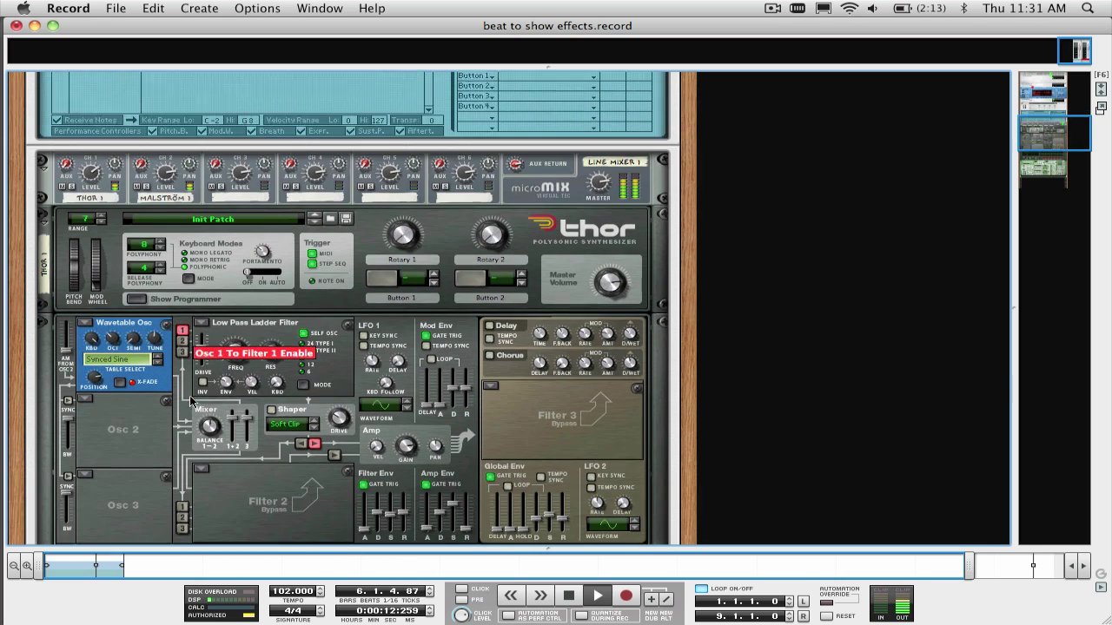
{"action": "scroll", "coordinate": [190, 399], "scroll_direction": "down", "scroll_amount": 2}
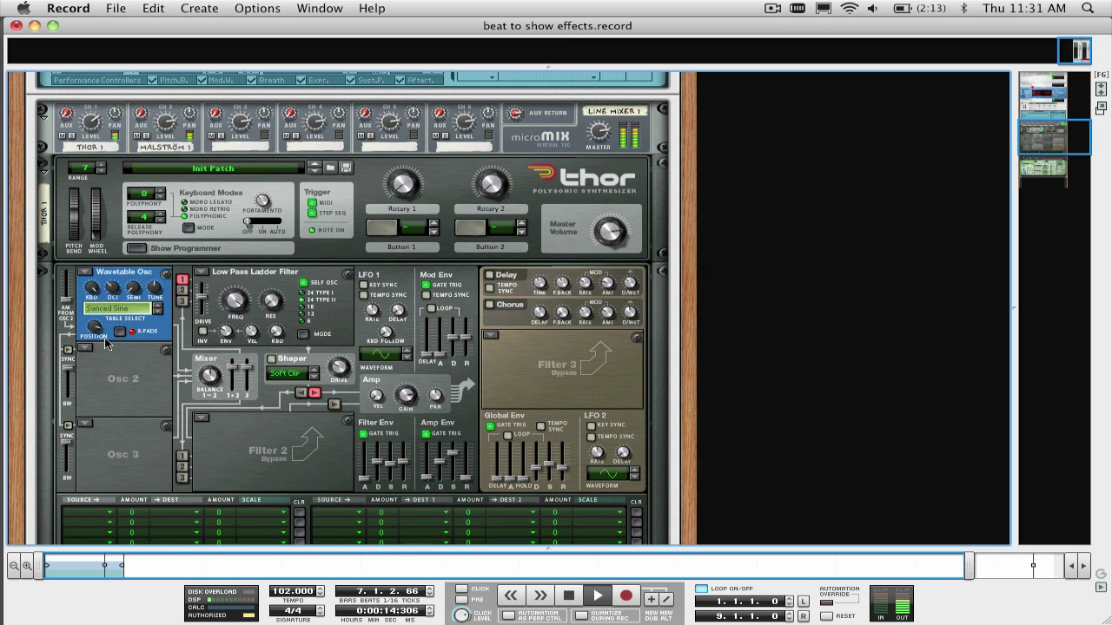
{"action": "scroll", "coordinate": [106, 344], "scroll_direction": "down", "scroll_amount": 10}
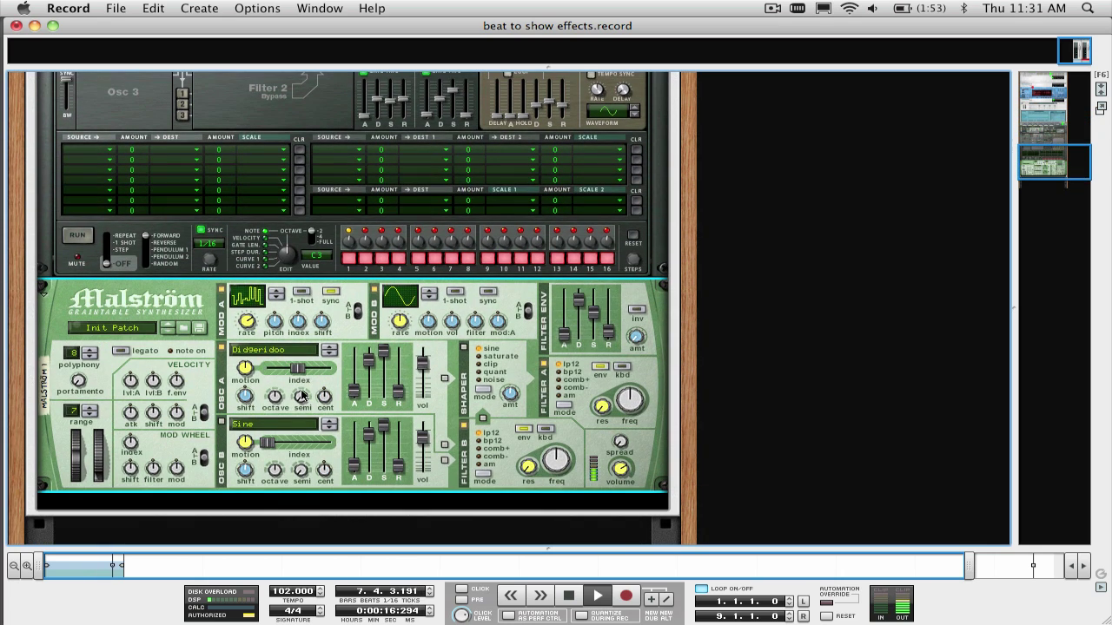
{"action": "mouse_move", "coordinate": [313, 378]}
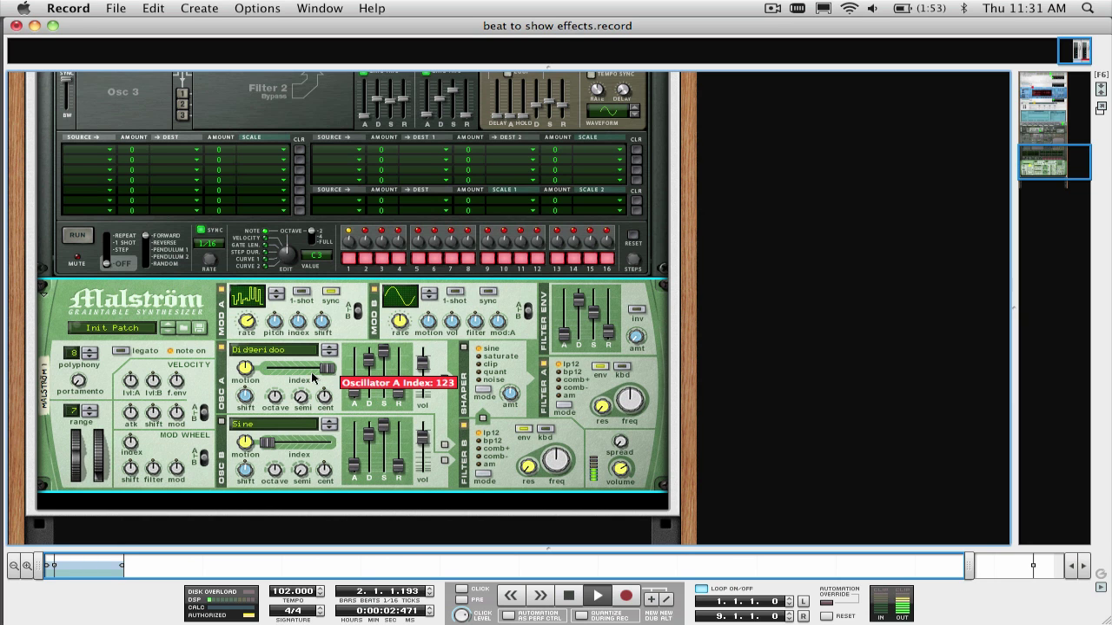
{"action": "scroll", "coordinate": [312, 377], "scroll_direction": "up", "scroll_amount": 10}
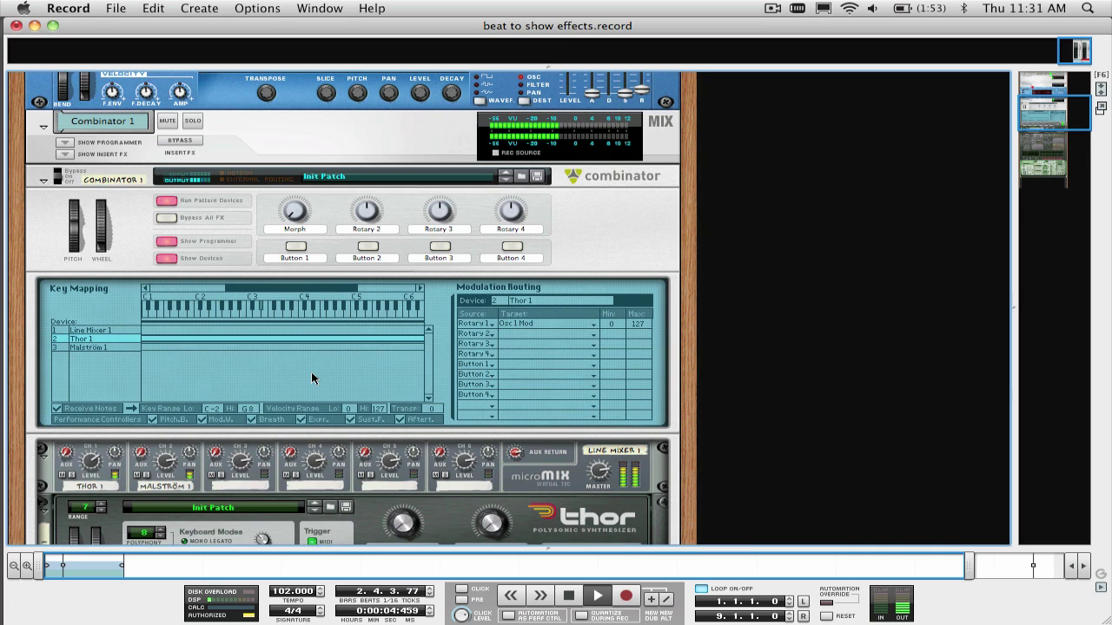
Step: Turn the rack around to check the cables, then return to the front panels
{"action": "key", "text": "Tab"}
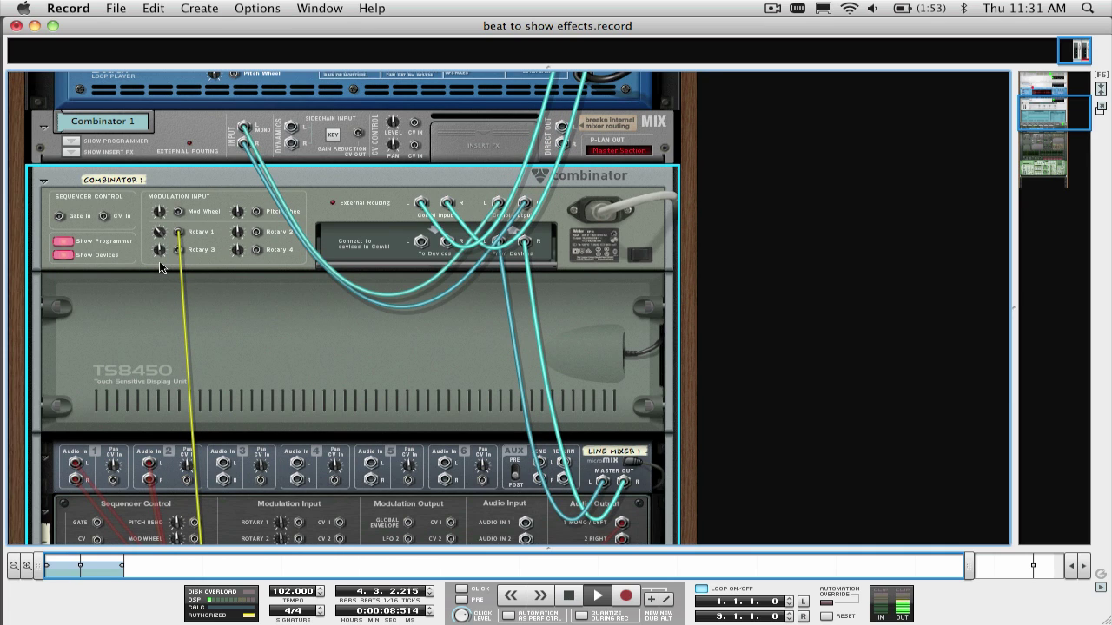
{"action": "key", "text": "Tab"}
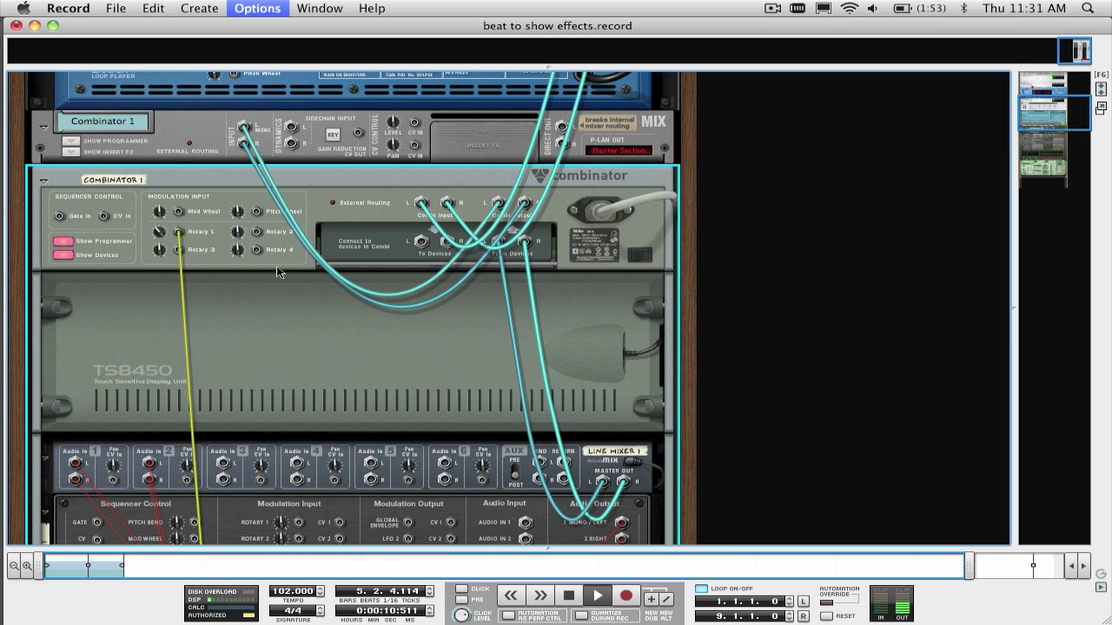
{"action": "scroll", "coordinate": [277, 272], "scroll_direction": "down", "scroll_amount": 8}
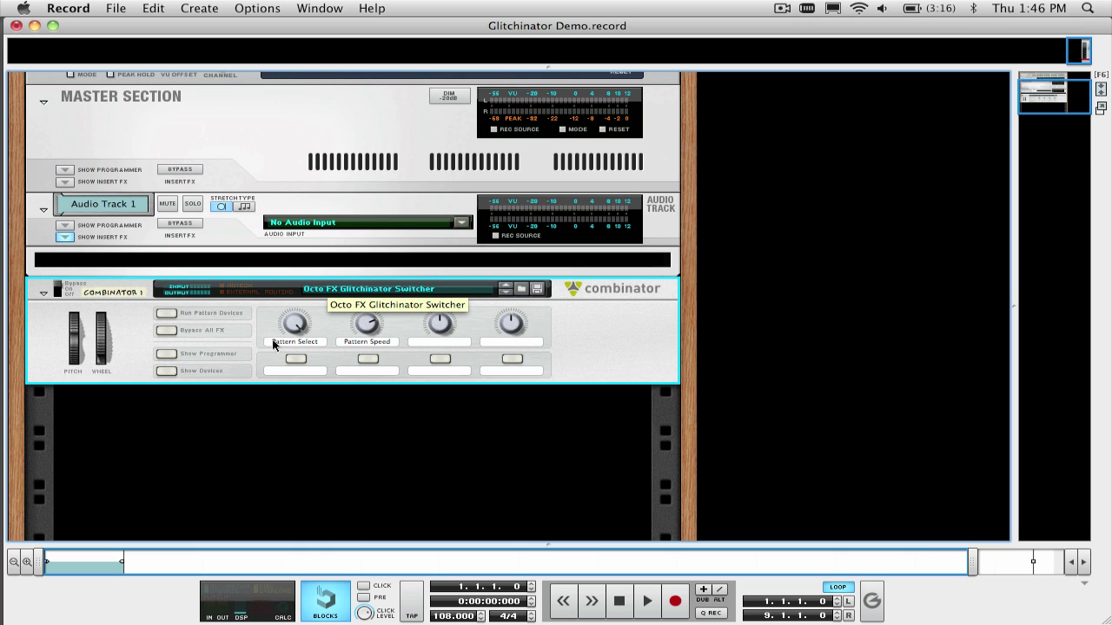
Step: Unfold the Glitchinator Combinator's devices, then start the Glitchinator Demo song playing
{"action": "left_click", "coordinate": [165, 371]}
{"action": "scroll", "coordinate": [303, 339], "scroll_direction": "down", "scroll_amount": 5}
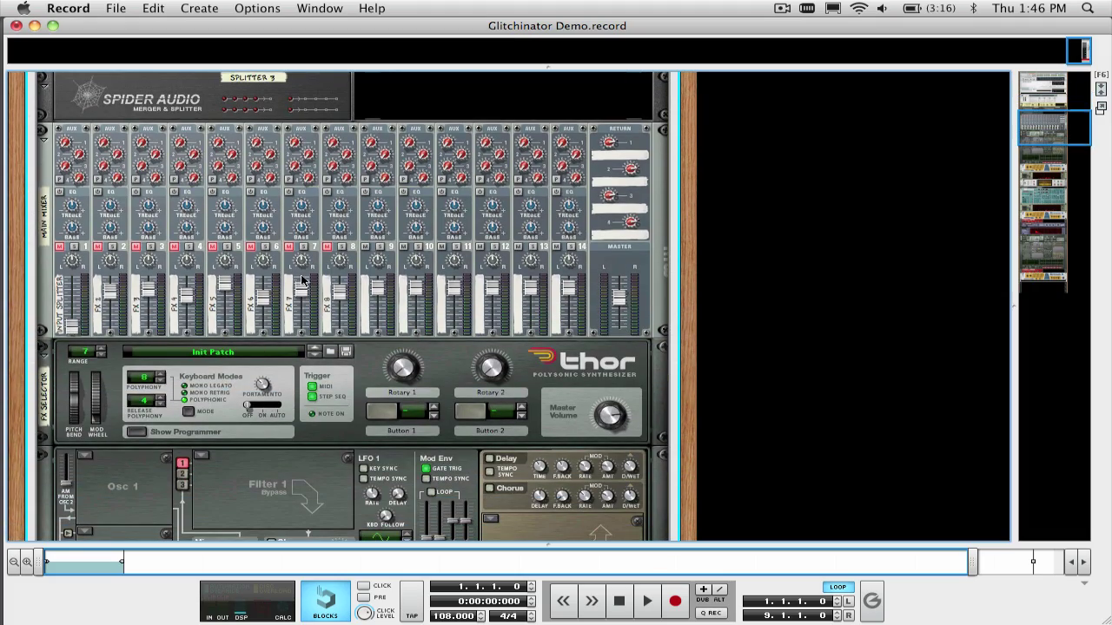
{"action": "scroll", "coordinate": [304, 278], "scroll_direction": "down", "scroll_amount": 15}
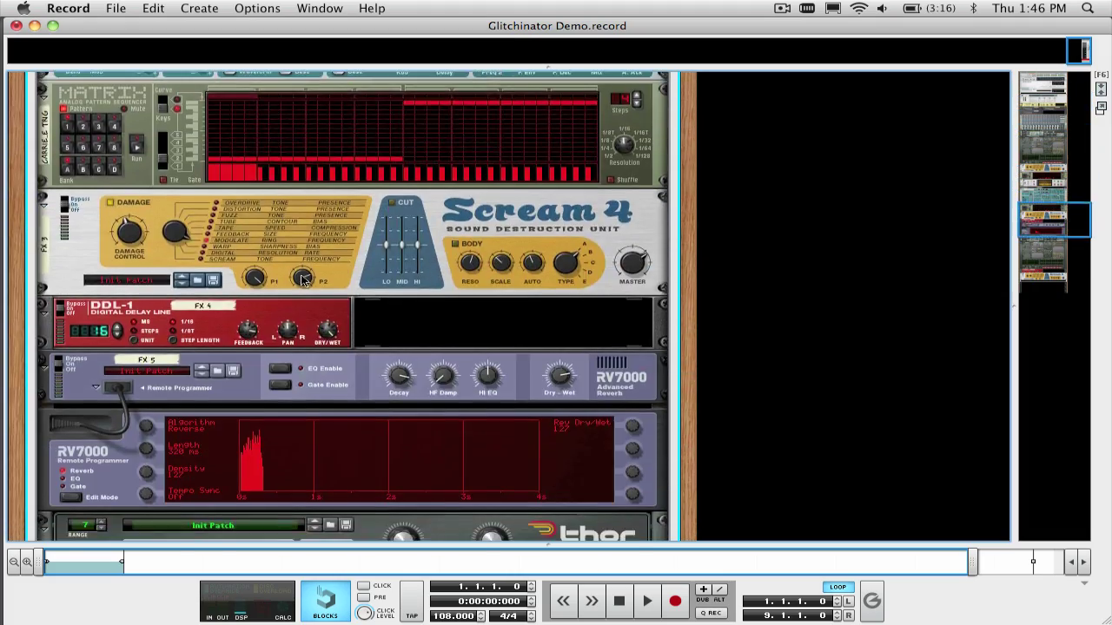
{"action": "scroll", "coordinate": [303, 279], "scroll_direction": "down", "scroll_amount": 10}
{"action": "scroll", "coordinate": [303, 279], "scroll_direction": "up", "scroll_amount": 14}
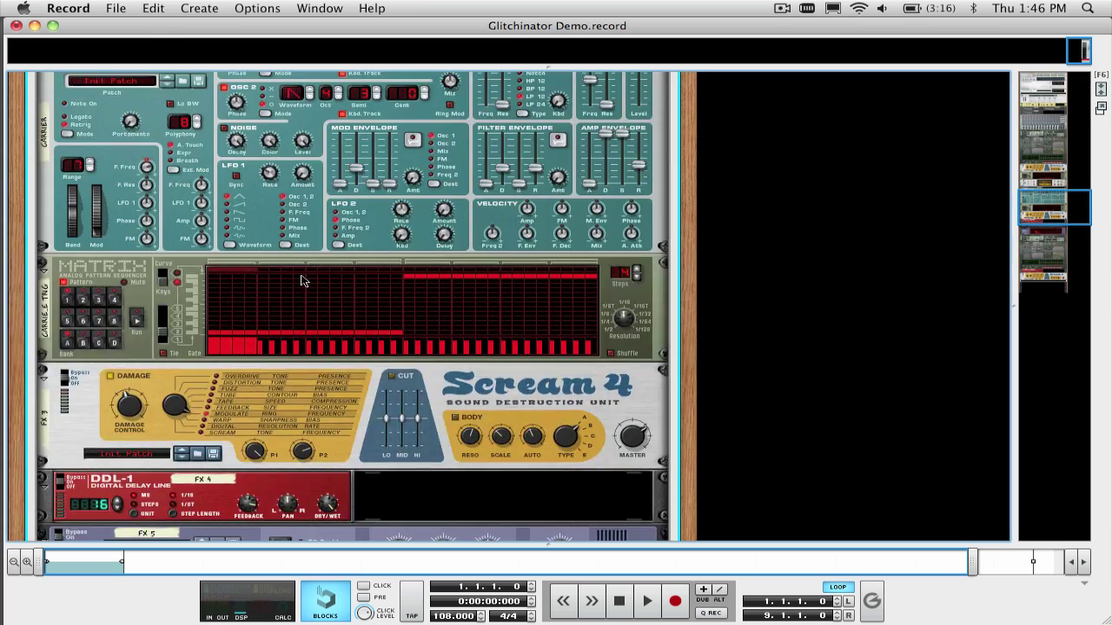
{"action": "scroll", "coordinate": [304, 279], "scroll_direction": "up", "scroll_amount": 20}
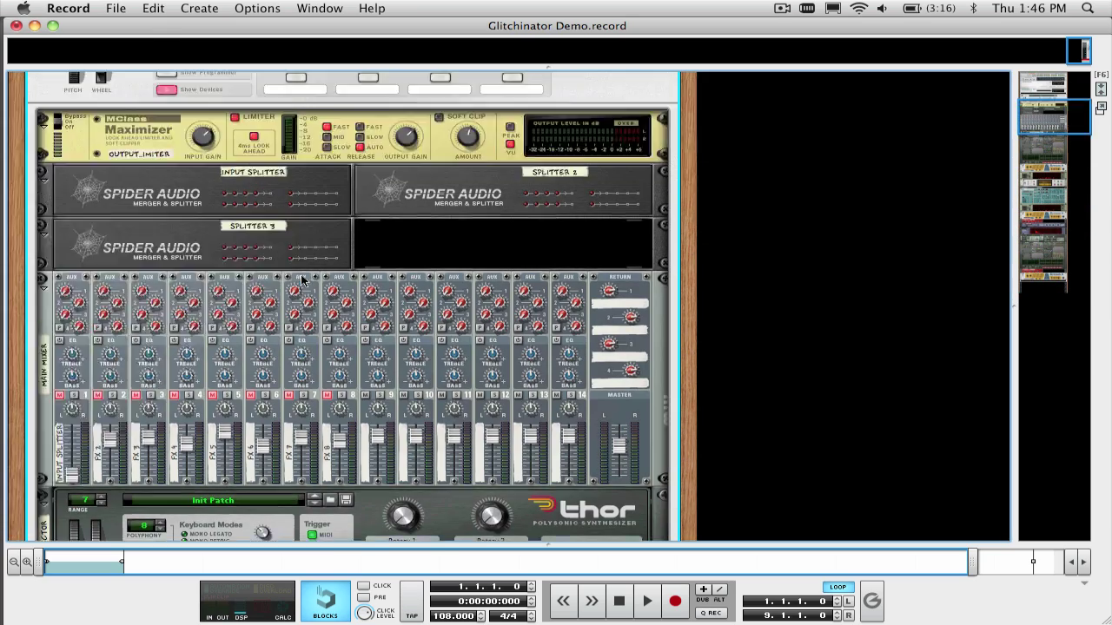
{"action": "scroll", "coordinate": [303, 279], "scroll_direction": "up", "scroll_amount": 8}
{"action": "key", "text": "space"}
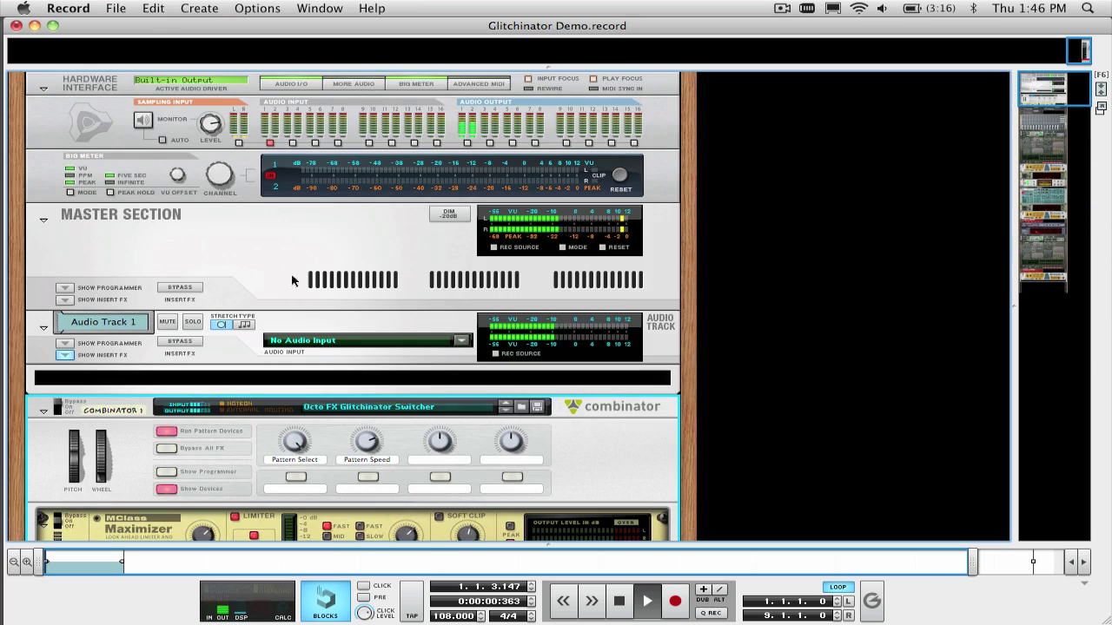
Step: Set the Glitchinator Combinator from Bypass to On and watch the mixer solos switch
{"action": "left_click", "coordinate": [59, 408]}
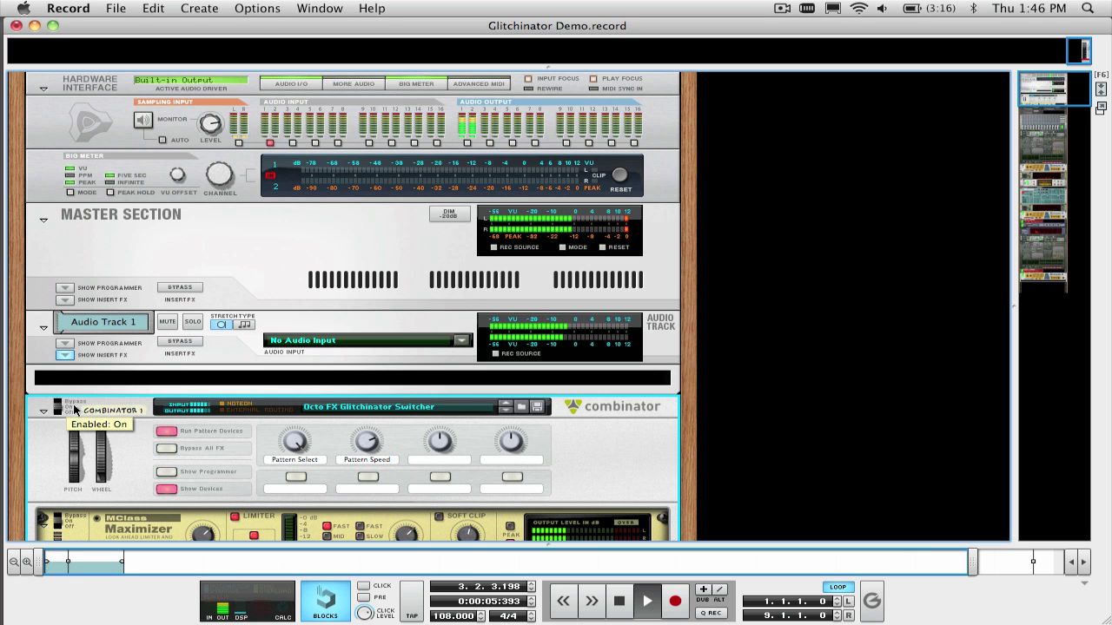
{"action": "scroll", "coordinate": [321, 432], "scroll_direction": "down", "scroll_amount": 8}
{"action": "scroll", "coordinate": [320, 433], "scroll_direction": "down", "scroll_amount": 2}
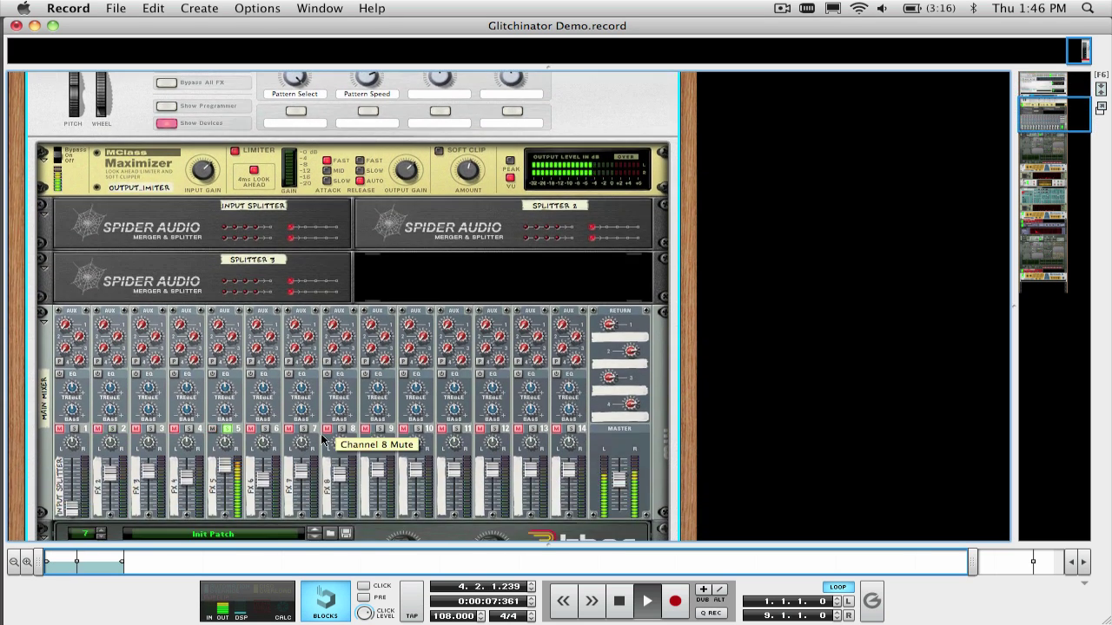
{"action": "scroll", "coordinate": [321, 434], "scroll_direction": "down", "scroll_amount": 3}
{"action": "left_click", "coordinate": [303, 339]}
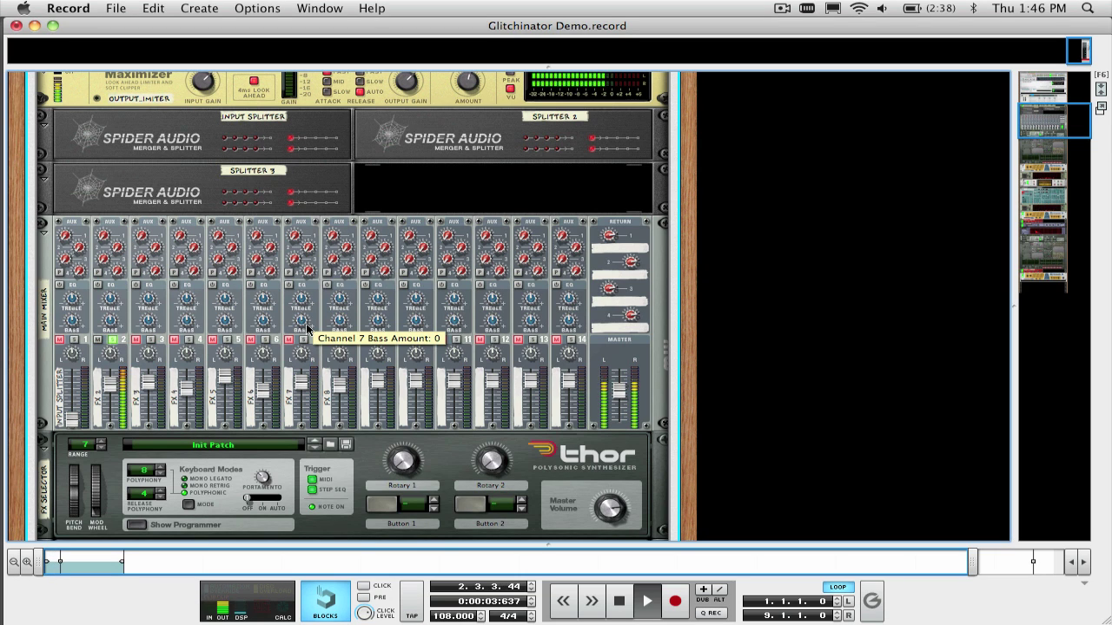
Step: Stop playback and scroll back up to the Glitchinator Combinator
{"action": "key", "text": "space"}
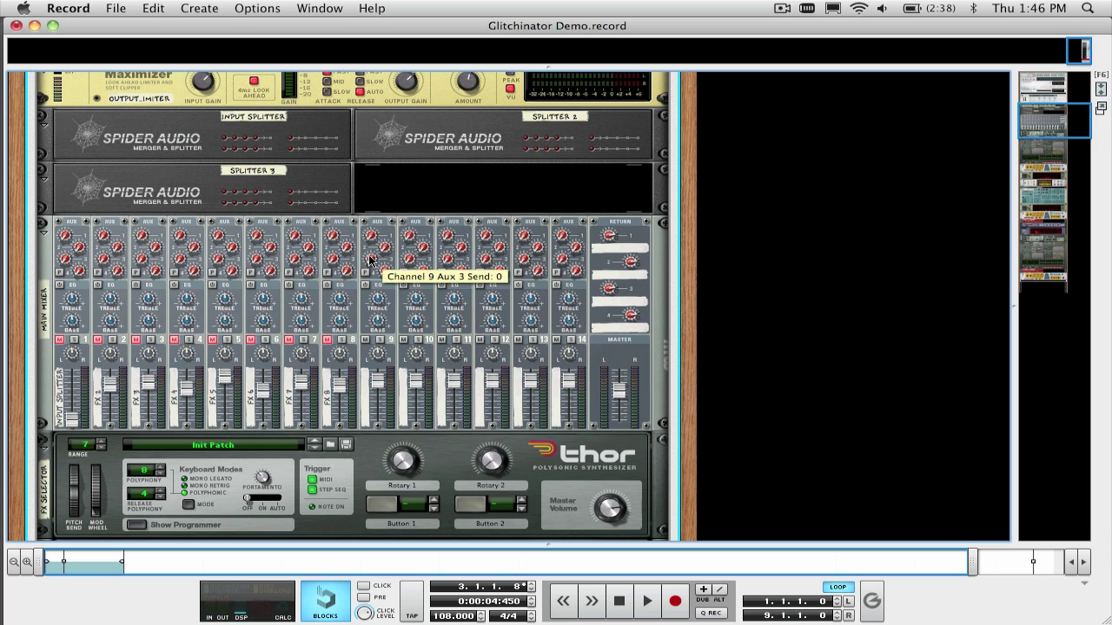
{"action": "scroll", "coordinate": [371, 248], "scroll_direction": "up", "scroll_amount": 5}
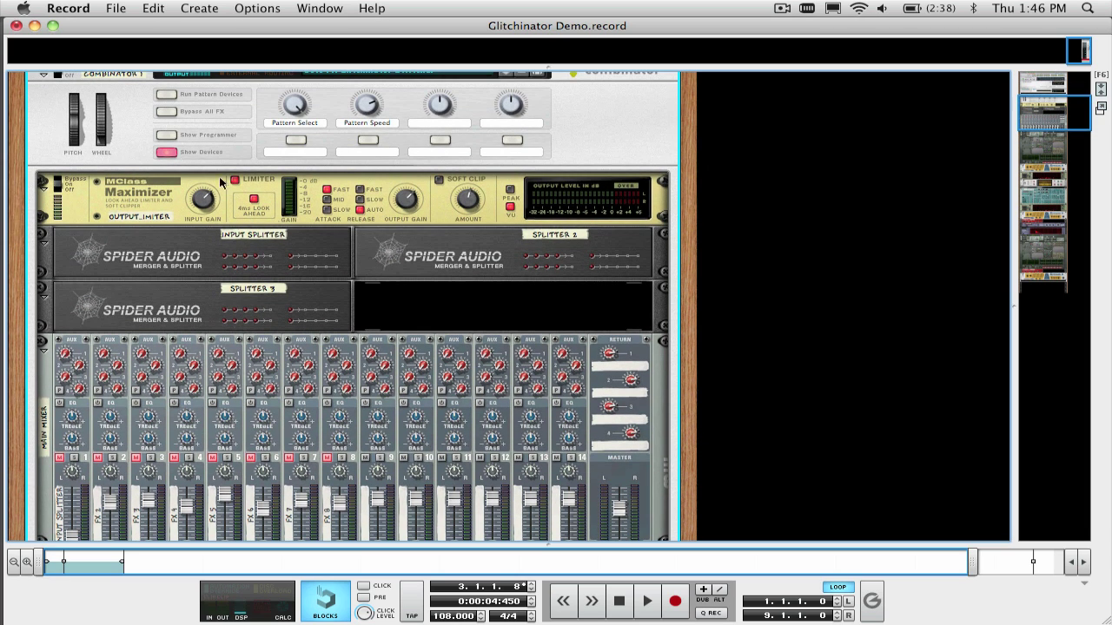
{"action": "scroll", "coordinate": [258, 159], "scroll_direction": "down", "scroll_amount": 9}
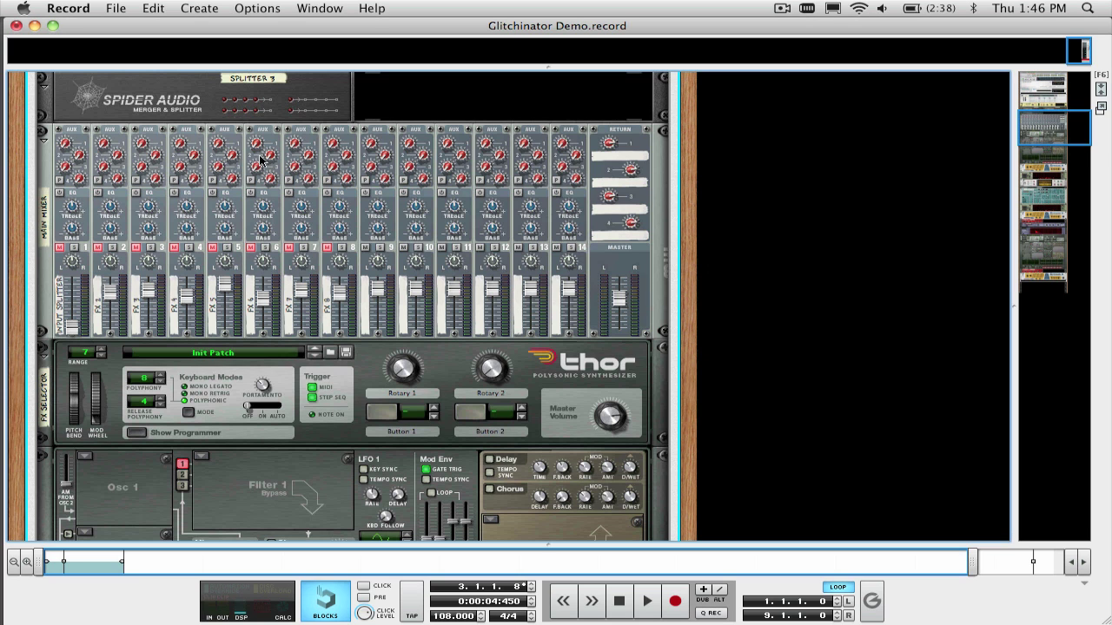
{"action": "scroll", "coordinate": [259, 159], "scroll_direction": "up", "scroll_amount": 3}
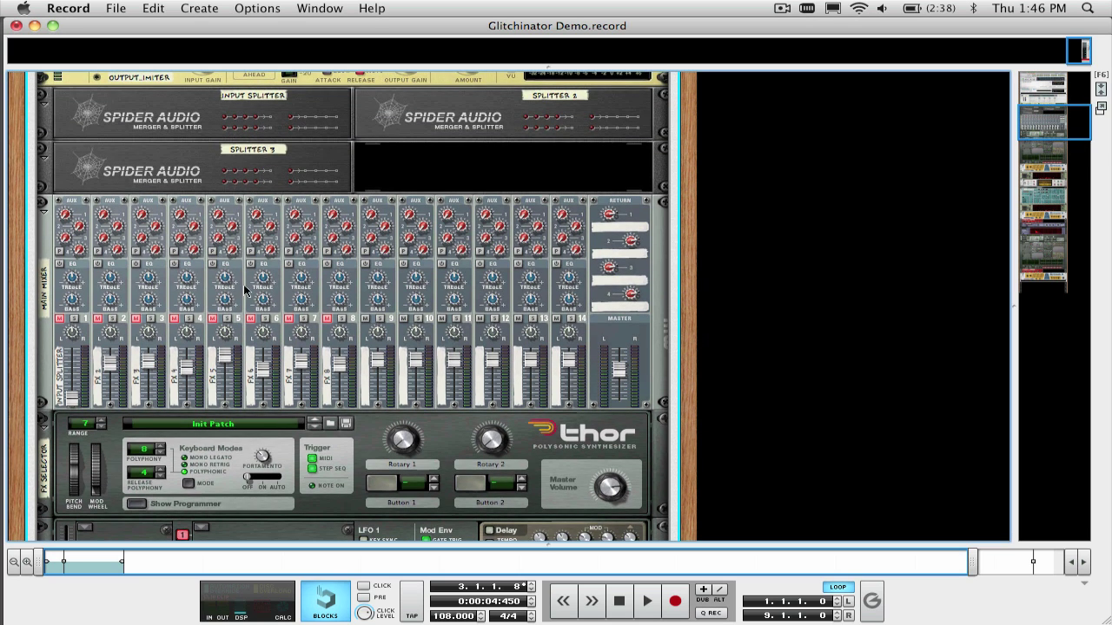
{"action": "scroll", "coordinate": [243, 284], "scroll_direction": "down", "scroll_amount": 4}
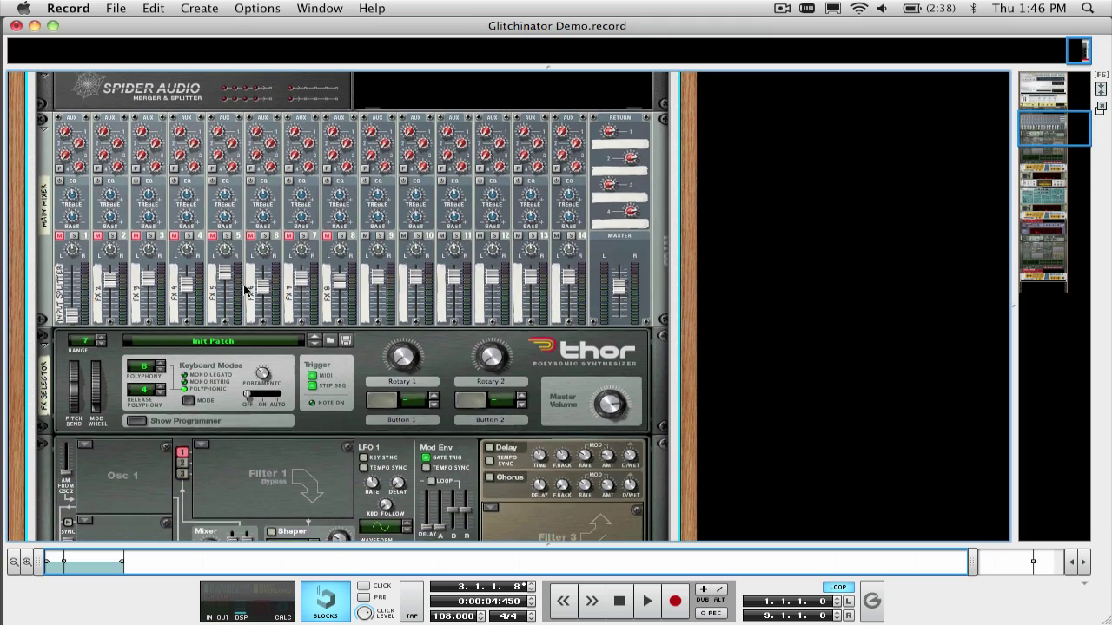
{"action": "scroll", "coordinate": [243, 284], "scroll_direction": "up", "scroll_amount": 7}
{"action": "scroll", "coordinate": [246, 289], "scroll_direction": "up", "scroll_amount": 4}
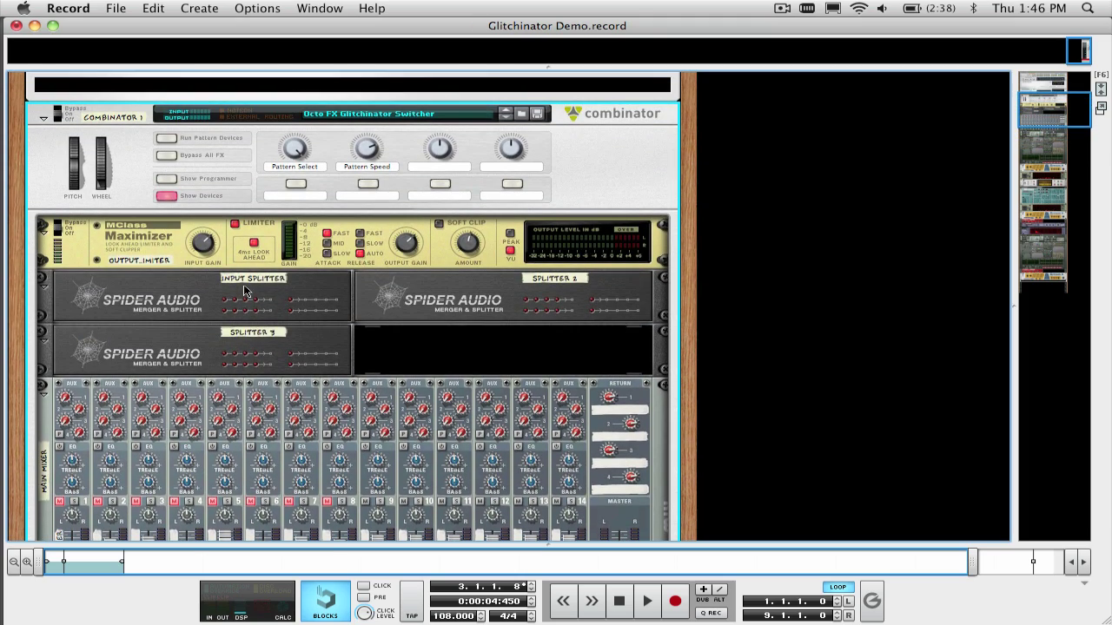
Step: Flip the rack, turn looping off, and show only Splitter 2's cables
{"action": "key", "text": "Tab"}
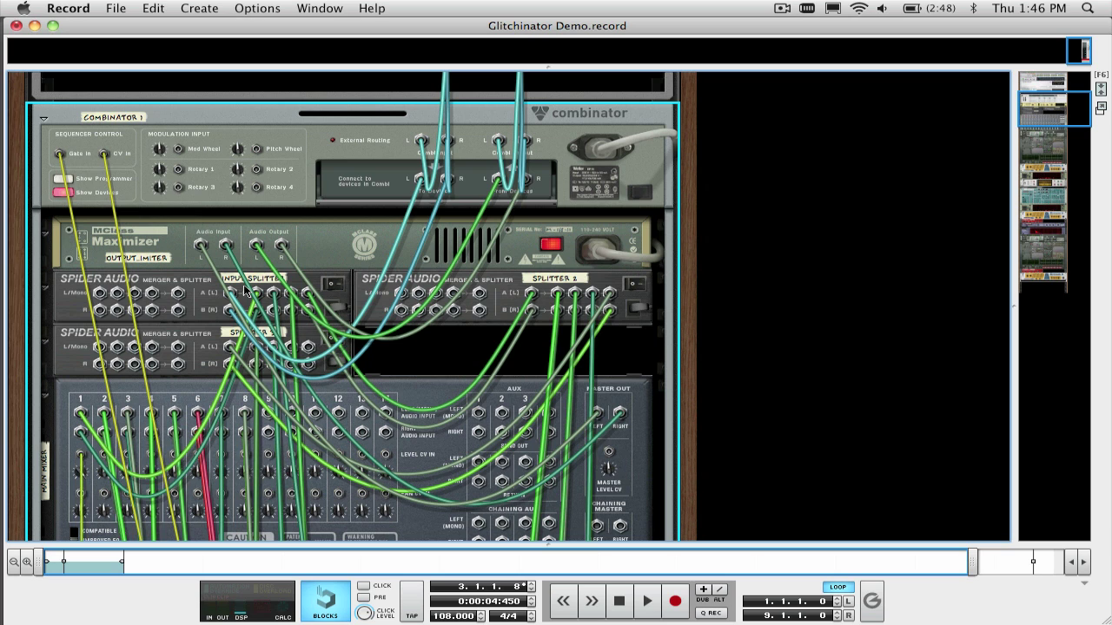
{"action": "key", "text": "l"}
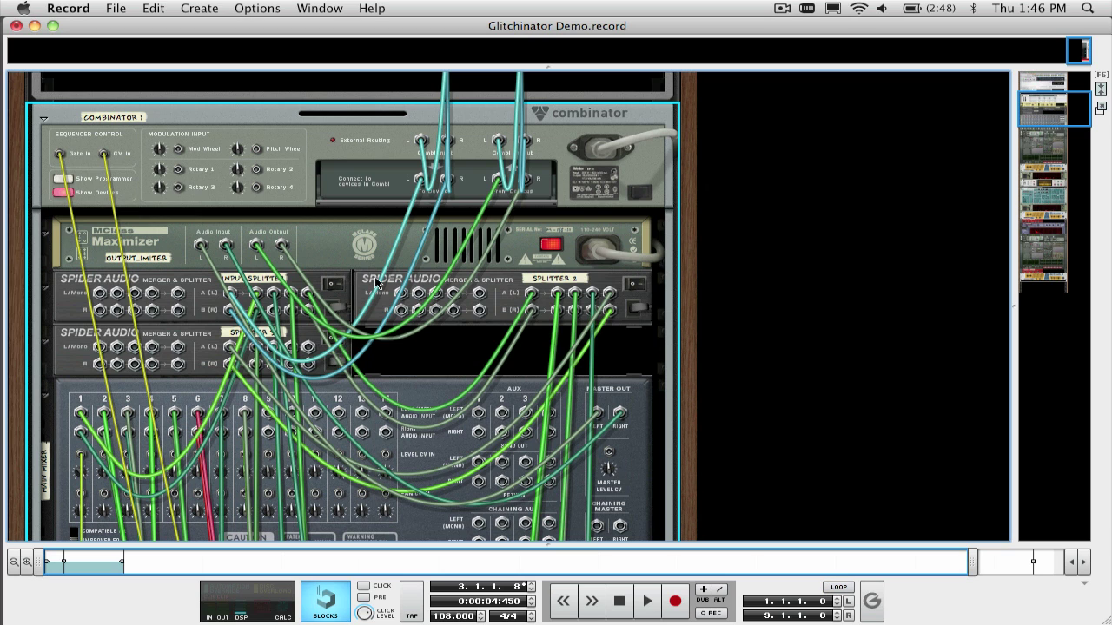
{"action": "left_click", "coordinate": [370, 282]}
{"action": "key", "text": "k"}
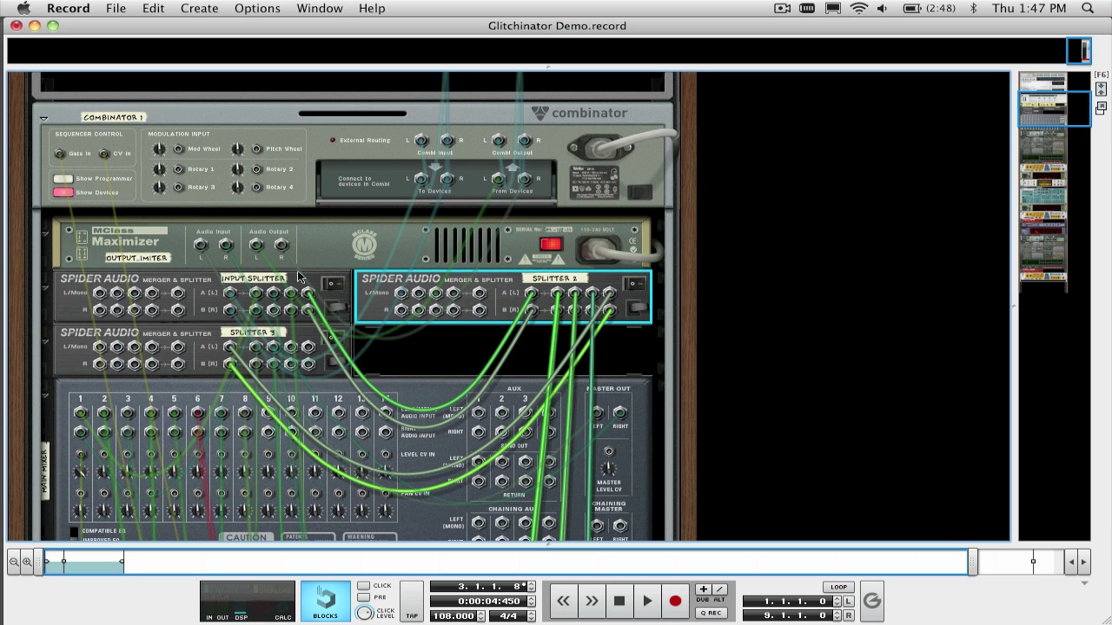
Step: Select the Input Splitter to trace its cable from Combinator 1's To Devices output
{"action": "left_click", "coordinate": [173, 286]}
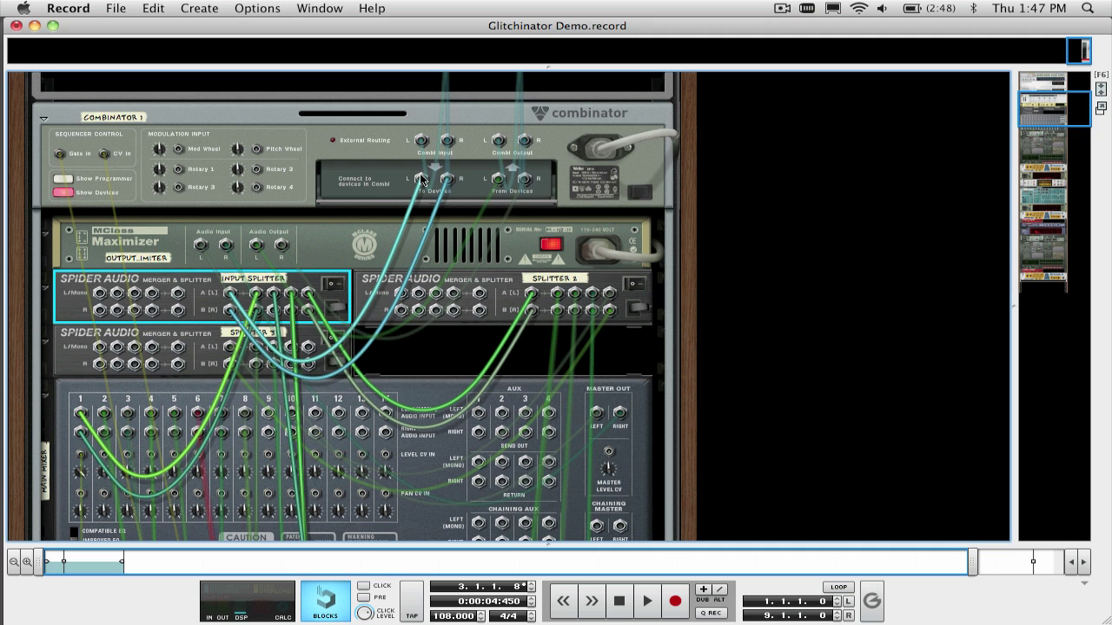
{"action": "mouse_move", "coordinate": [423, 180]}
{"action": "mouse_move", "coordinate": [237, 295]}
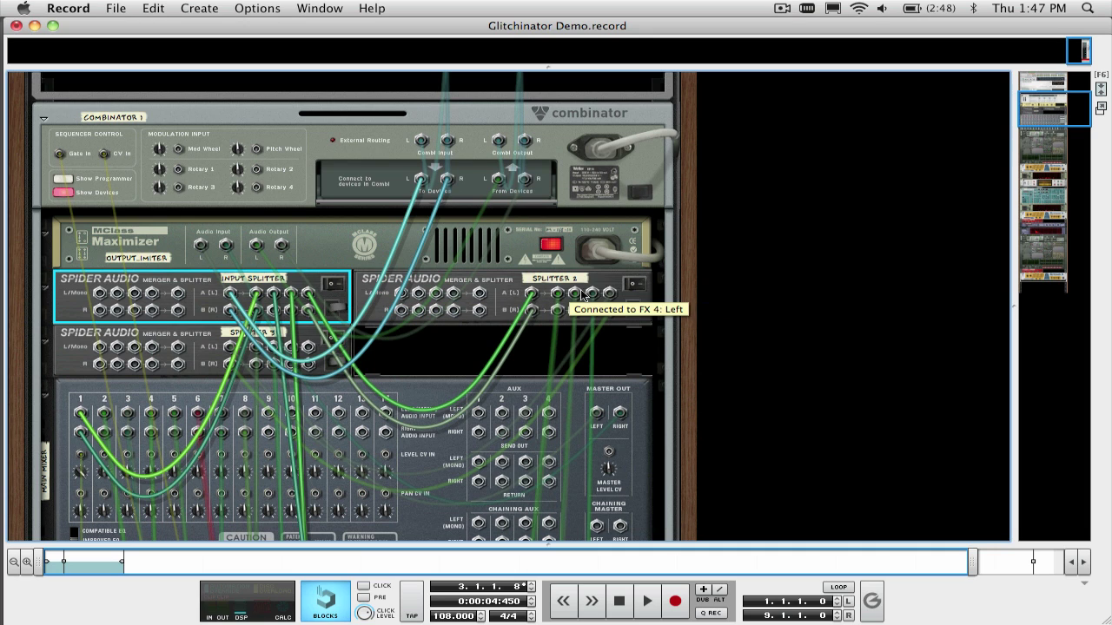
{"action": "mouse_move", "coordinate": [599, 297]}
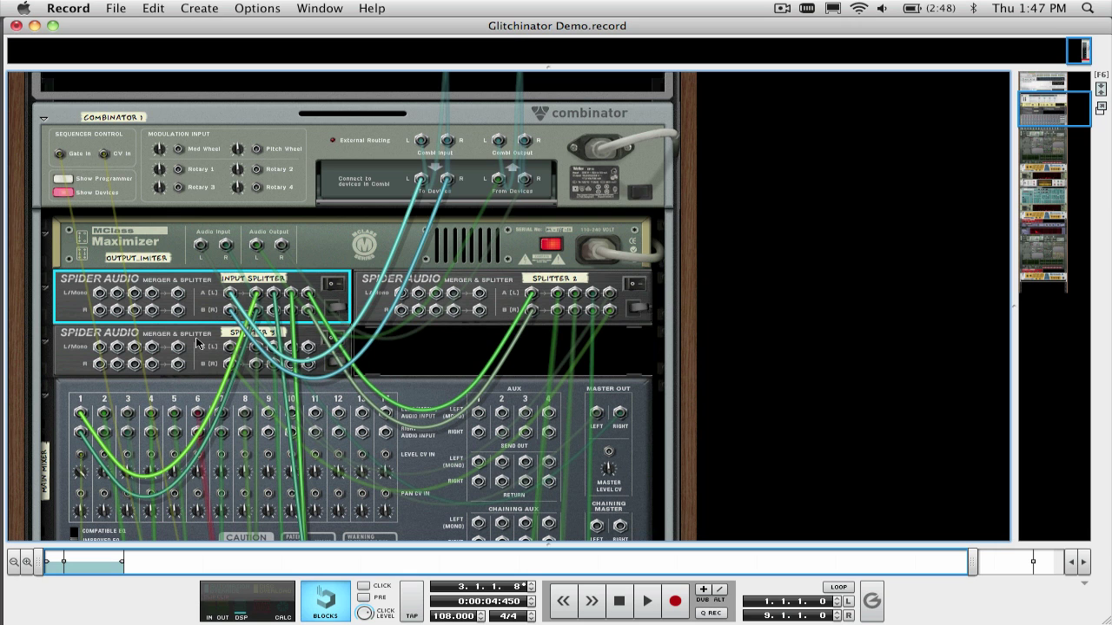
{"action": "key", "text": "Tab"}
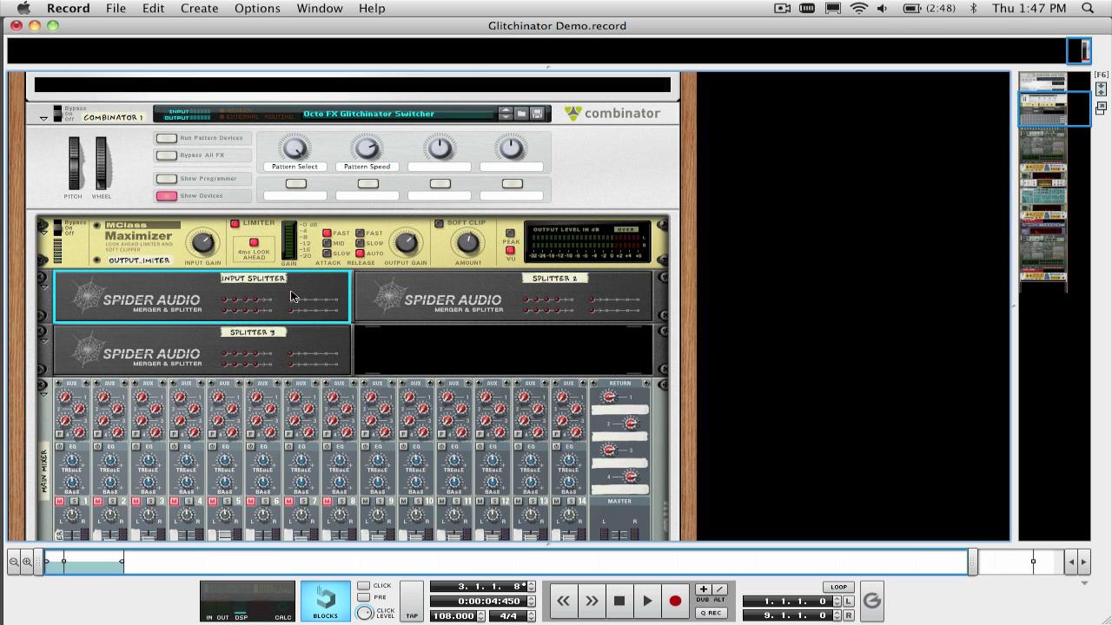
{"action": "scroll", "coordinate": [295, 297], "scroll_direction": "down", "scroll_amount": 5}
{"action": "scroll", "coordinate": [294, 297], "scroll_direction": "up", "scroll_amount": 4}
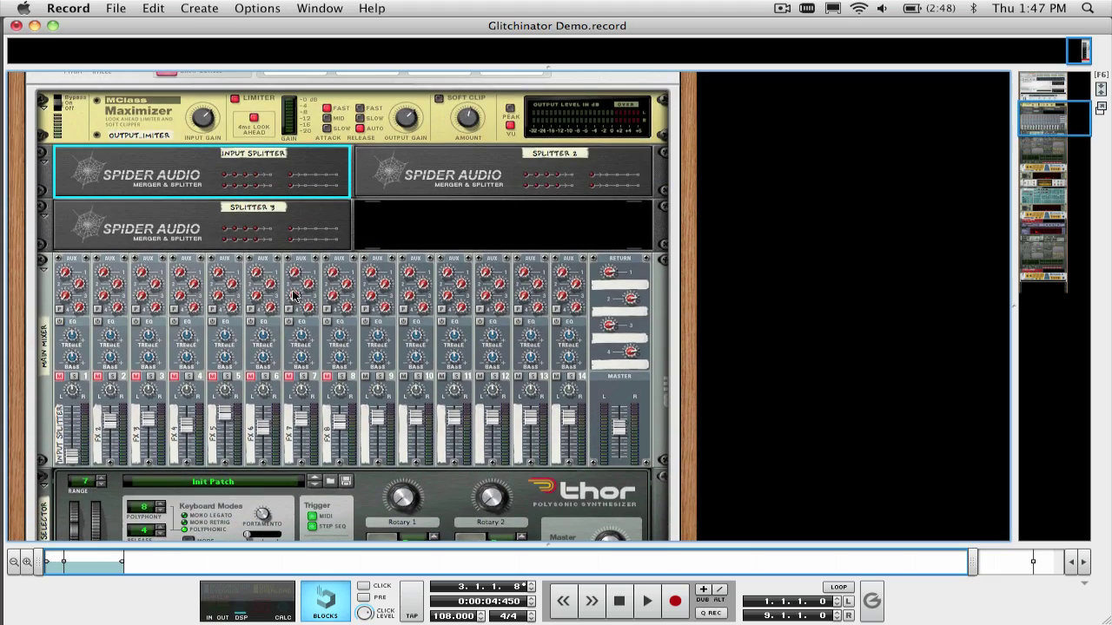
{"action": "scroll", "coordinate": [294, 297], "scroll_direction": "down", "scroll_amount": 3}
{"action": "scroll", "coordinate": [293, 297], "scroll_direction": "down", "scroll_amount": 8}
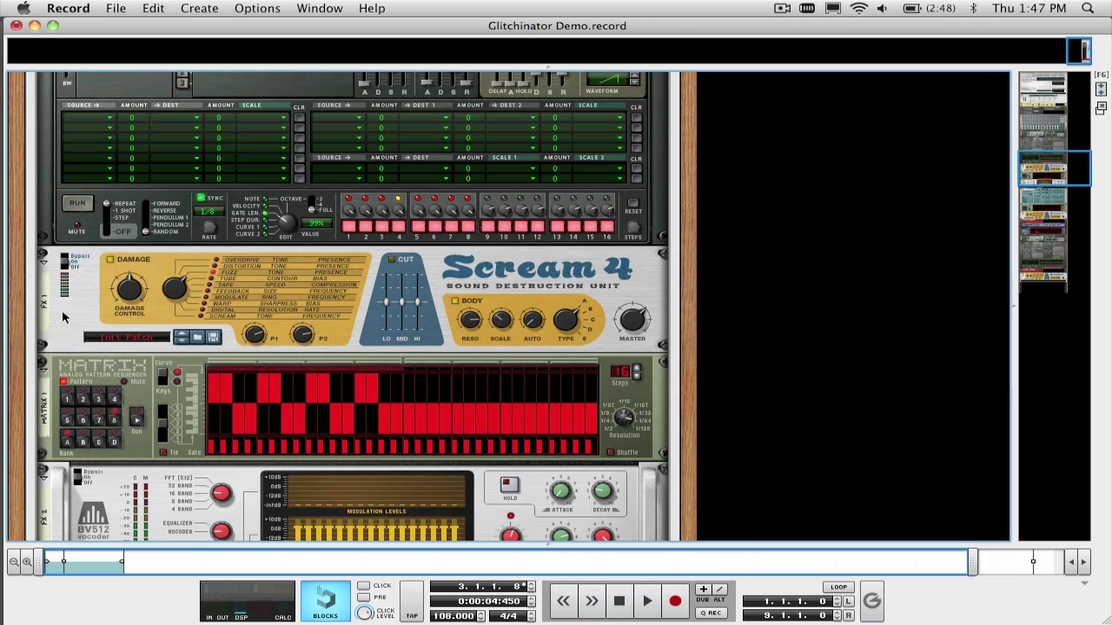
{"action": "scroll", "coordinate": [63, 317], "scroll_direction": "down", "scroll_amount": 10}
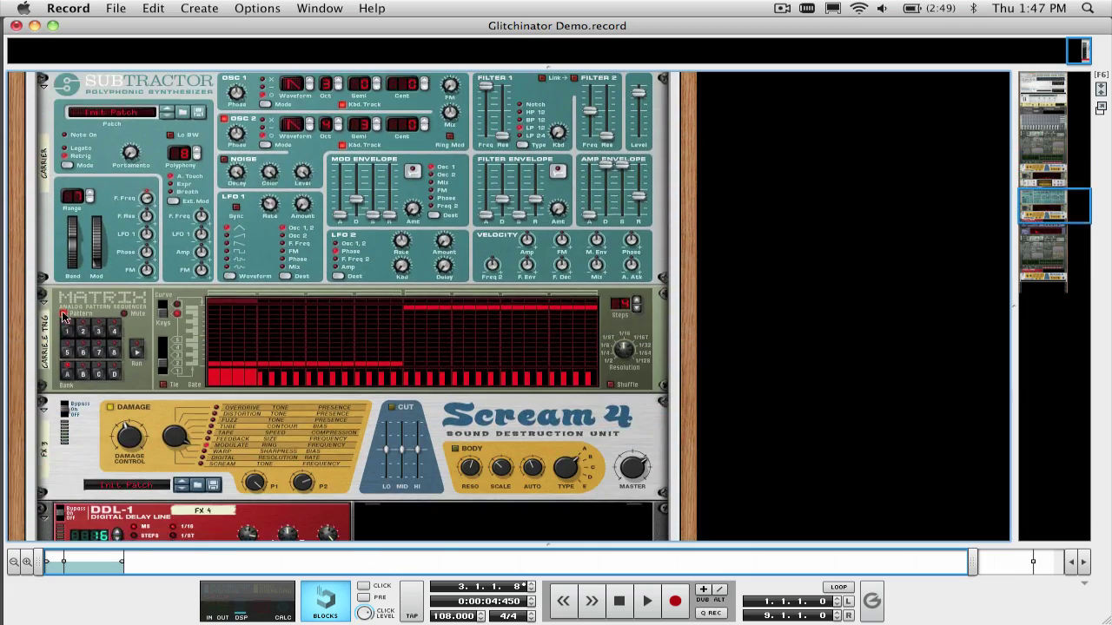
{"action": "scroll", "coordinate": [62, 317], "scroll_direction": "down", "scroll_amount": 12}
{"action": "scroll", "coordinate": [63, 317], "scroll_direction": "up", "scroll_amount": 16}
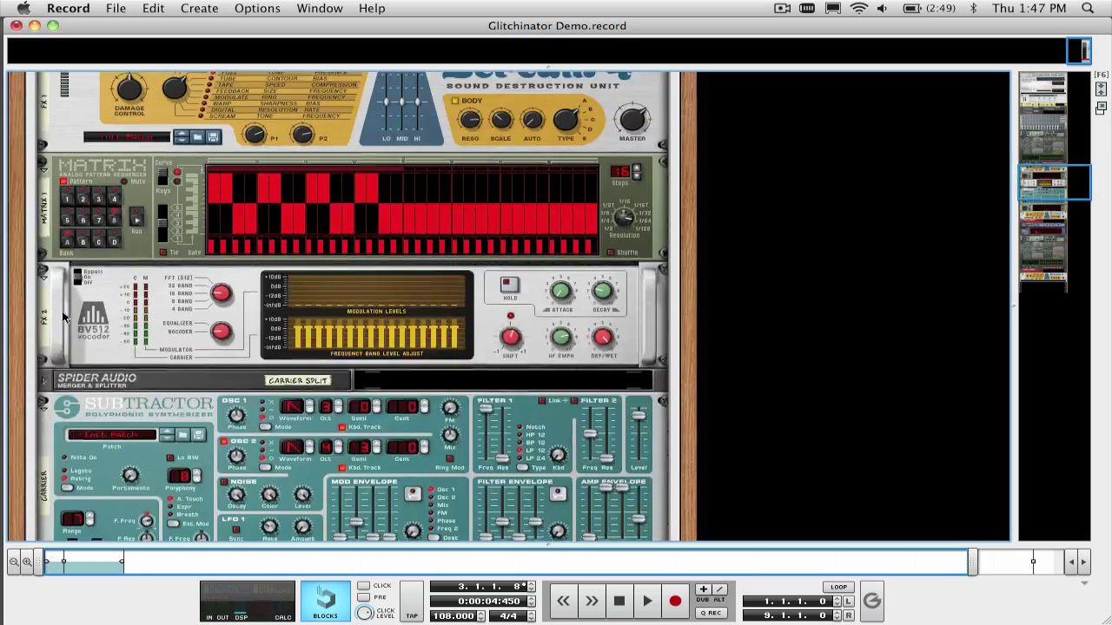
{"action": "scroll", "coordinate": [63, 317], "scroll_direction": "up", "scroll_amount": 10}
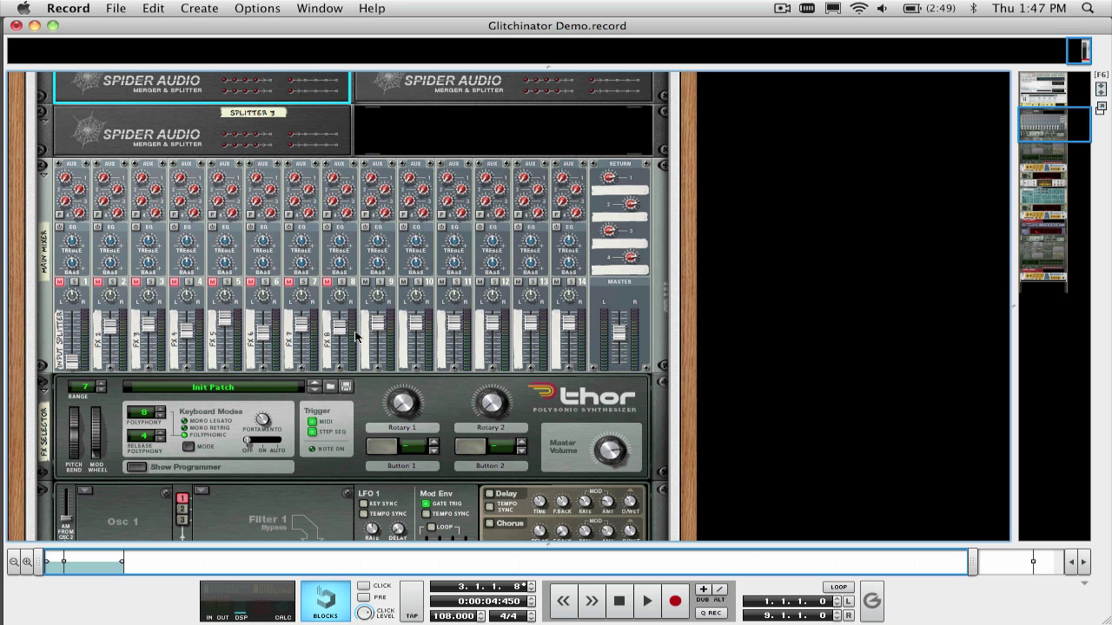
{"action": "mouse_move", "coordinate": [223, 321]}
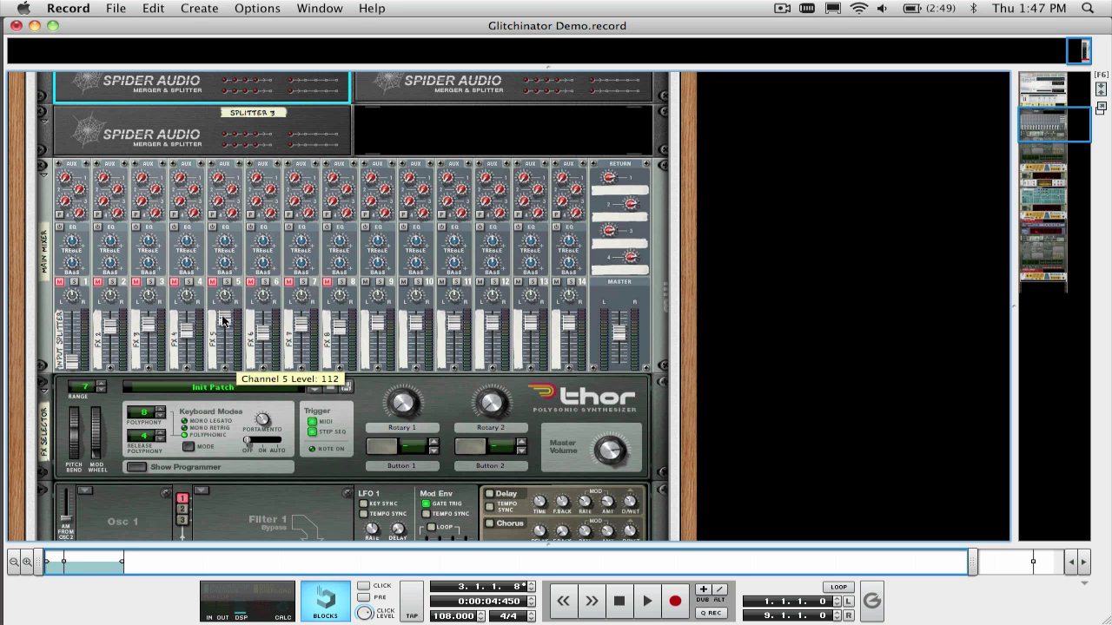
{"action": "scroll", "coordinate": [222, 322], "scroll_direction": "up", "scroll_amount": 5}
{"action": "scroll", "coordinate": [222, 322], "scroll_direction": "down", "scroll_amount": 3}
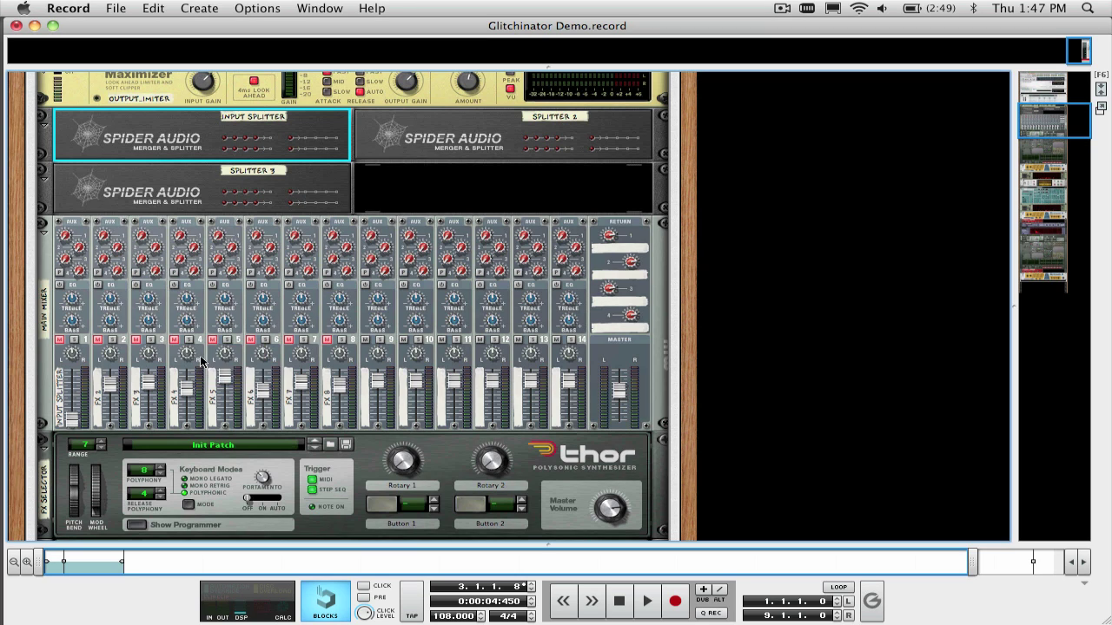
Step: Open the Combinator programmer and select 5 Main Mixer to see its modulation routing
{"action": "scroll", "coordinate": [200, 362], "scroll_direction": "up", "scroll_amount": 7}
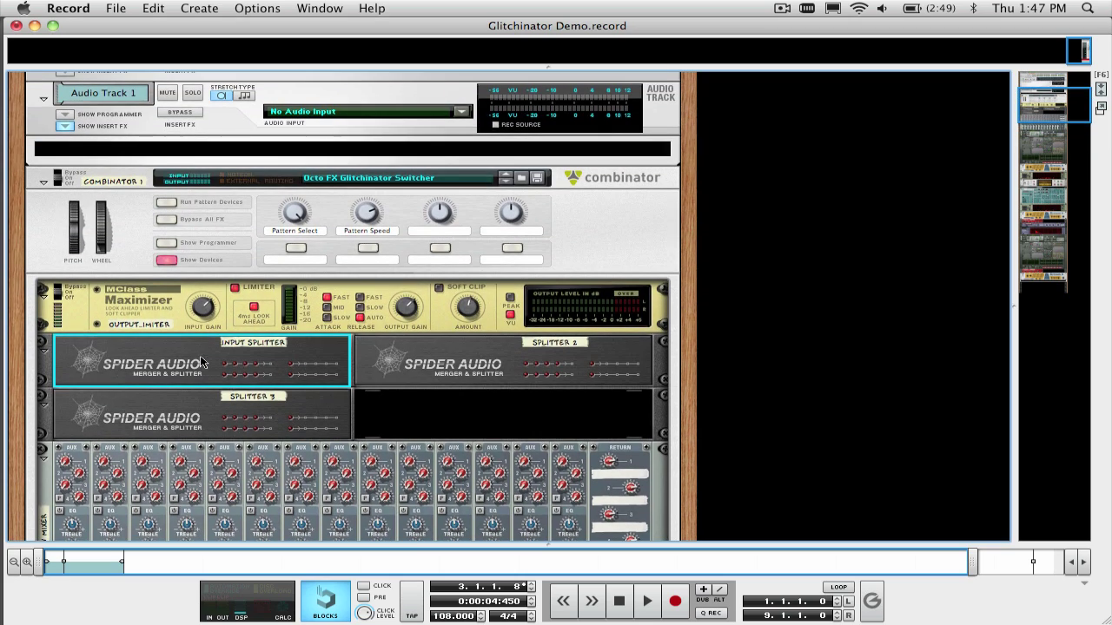
{"action": "left_click", "coordinate": [165, 243]}
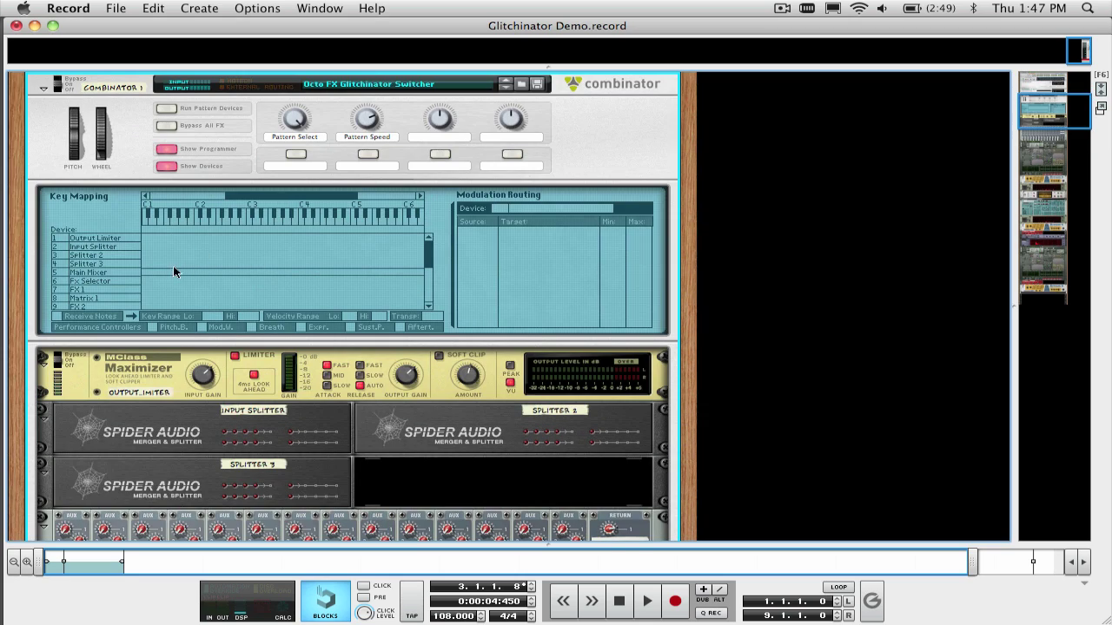
{"action": "scroll", "coordinate": [166, 269], "scroll_direction": "down", "scroll_amount": 8}
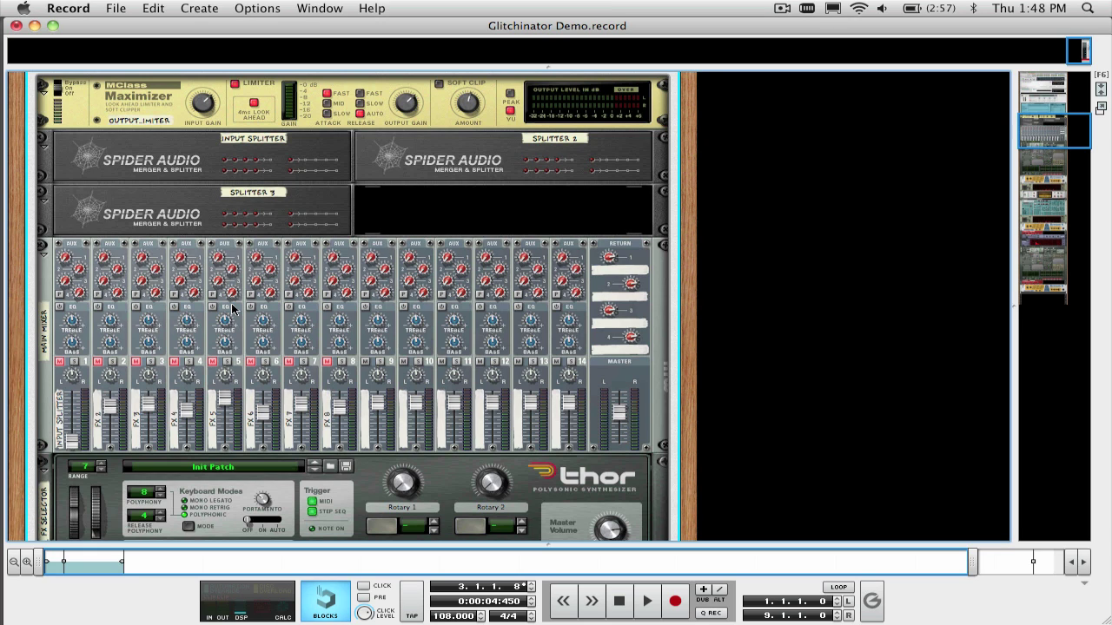
{"action": "scroll", "coordinate": [231, 309], "scroll_direction": "up", "scroll_amount": 9}
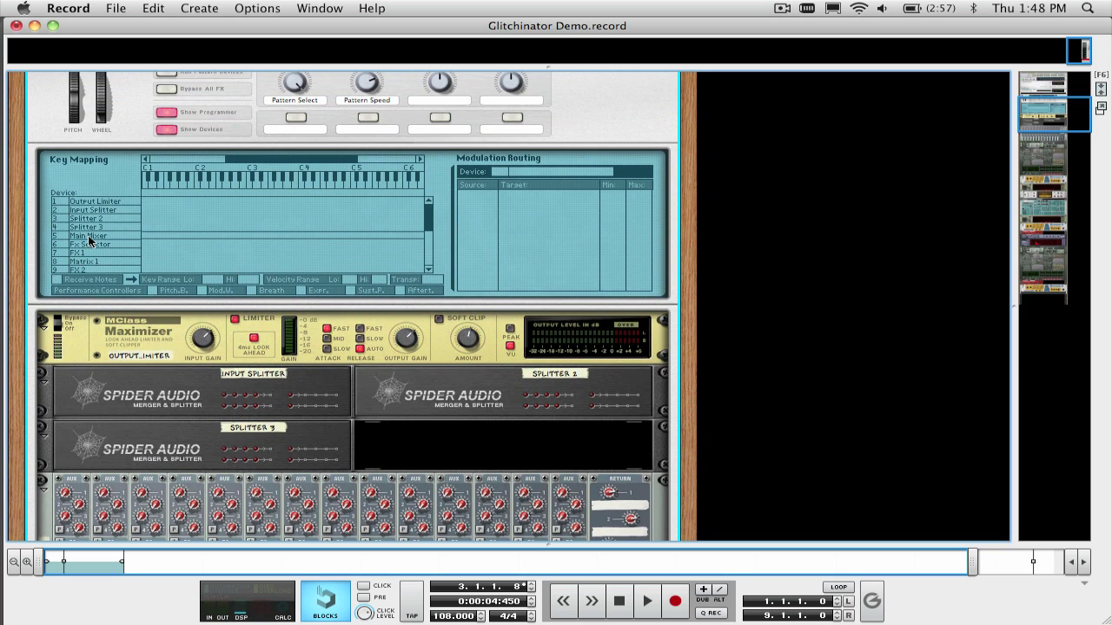
{"action": "left_click", "coordinate": [90, 237]}
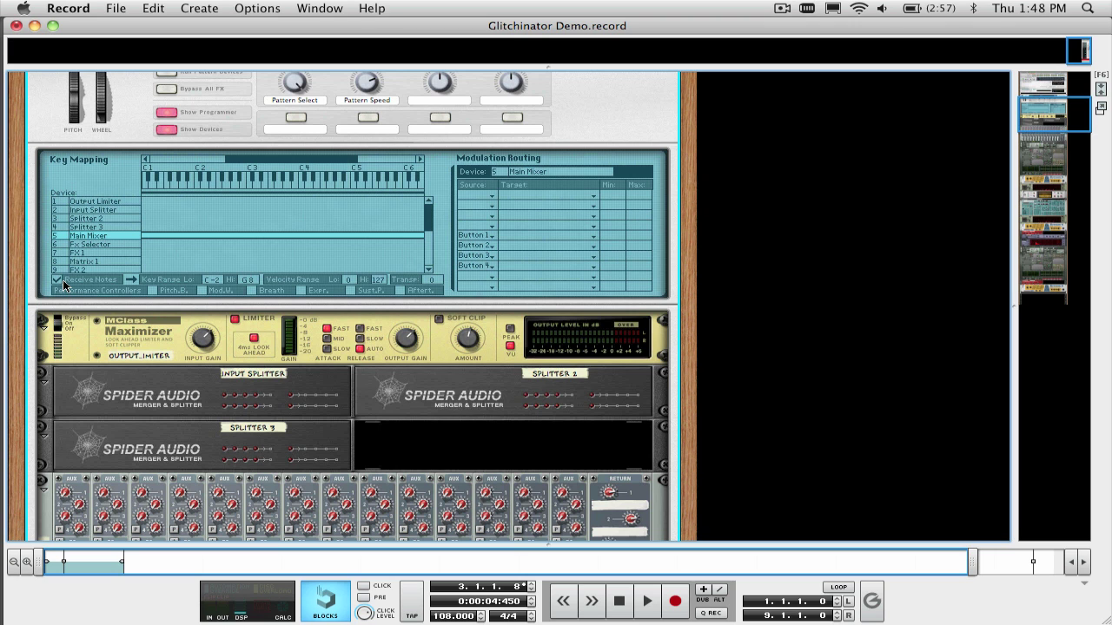
Step: Switch Thor's sequencer Edit knob between Note and Gate Len to review the 99% gate lengths
{"action": "scroll", "coordinate": [175, 264], "scroll_direction": "down", "scroll_amount": 15}
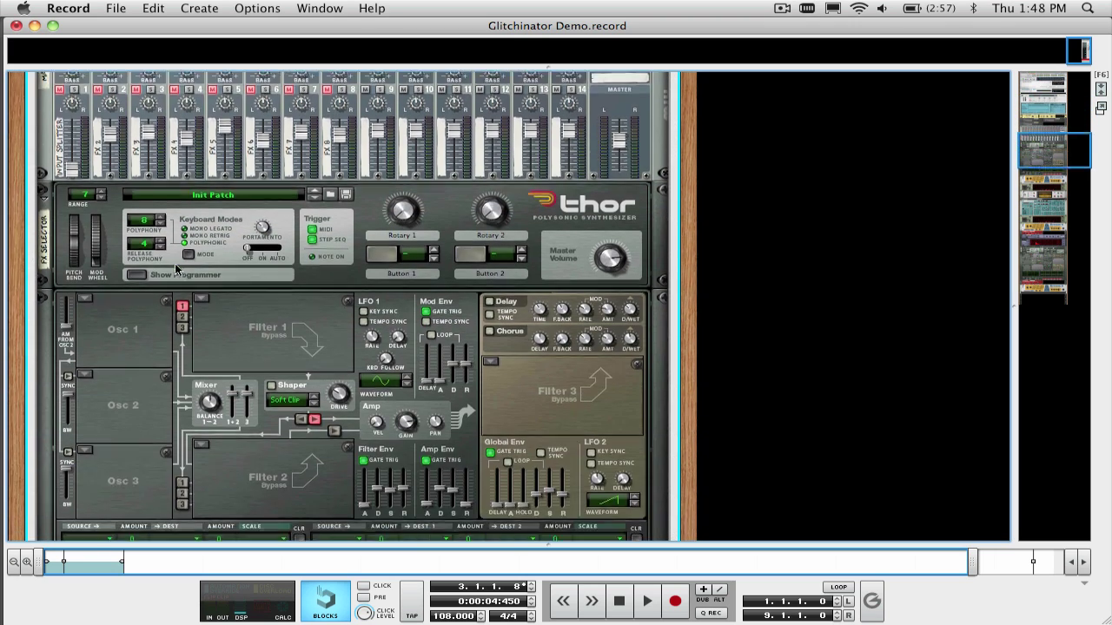
{"action": "scroll", "coordinate": [174, 269], "scroll_direction": "down", "scroll_amount": 4}
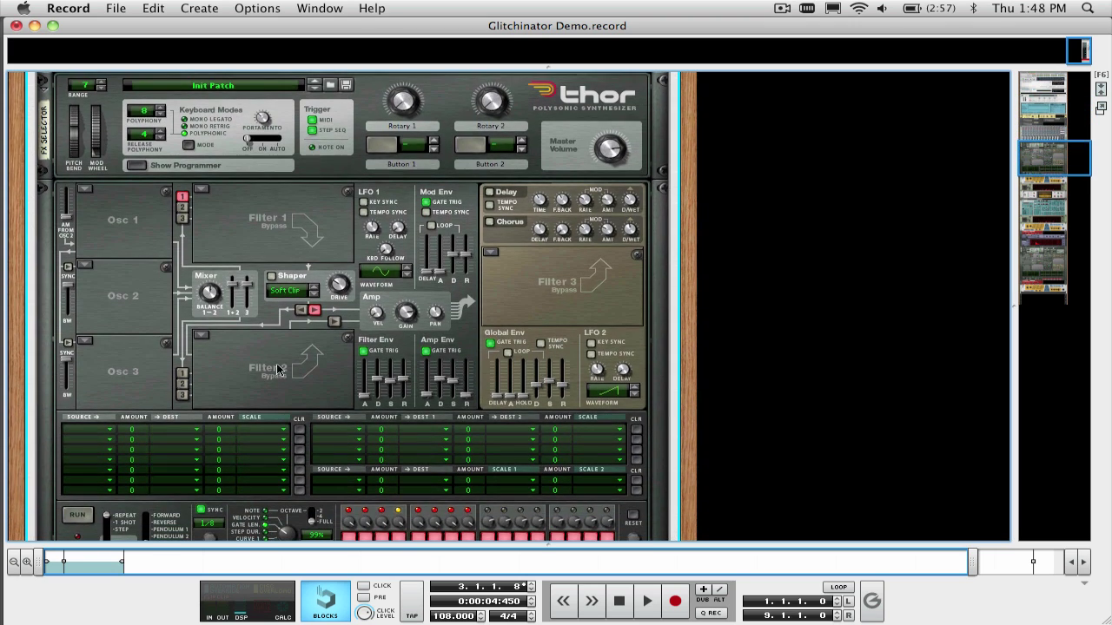
{"action": "scroll", "coordinate": [278, 369], "scroll_direction": "down", "scroll_amount": 2}
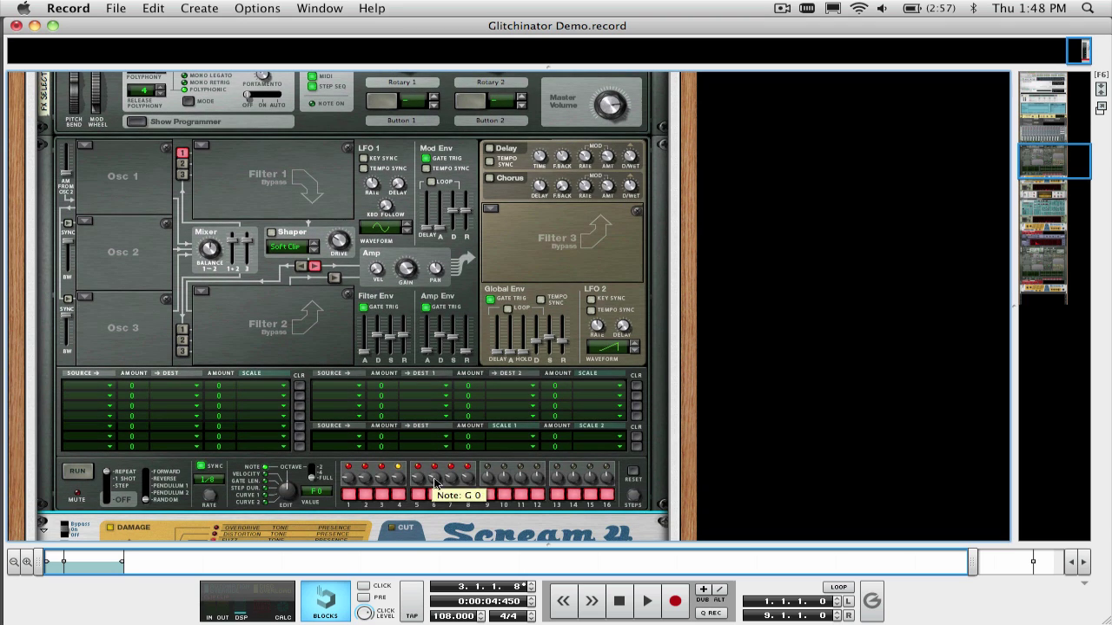
{"action": "left_click", "coordinate": [265, 483]}
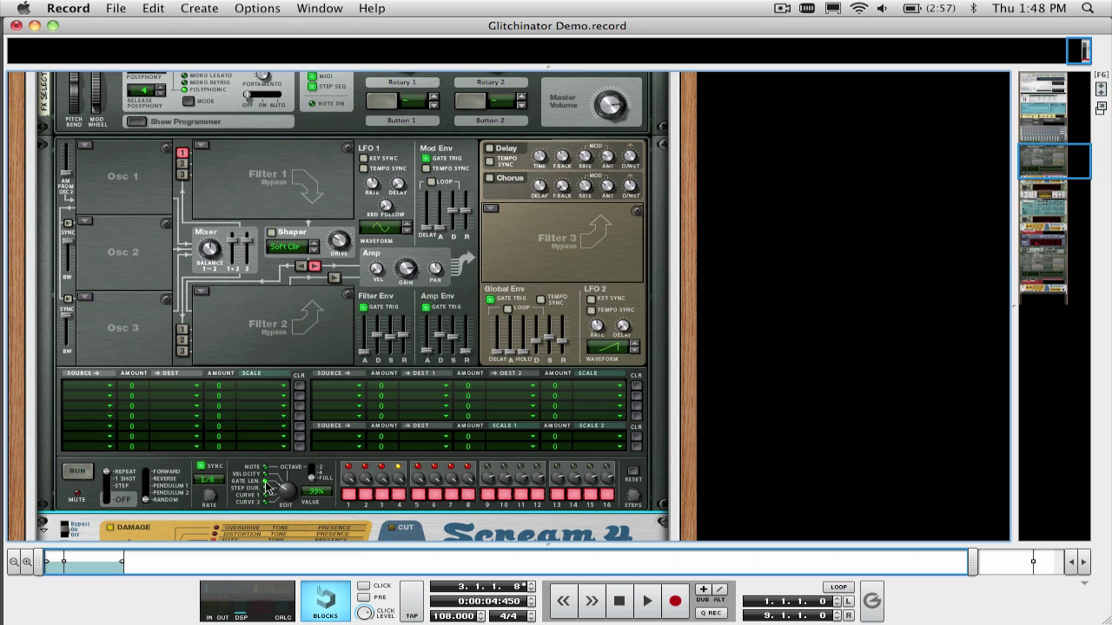
{"action": "left_click", "coordinate": [265, 469]}
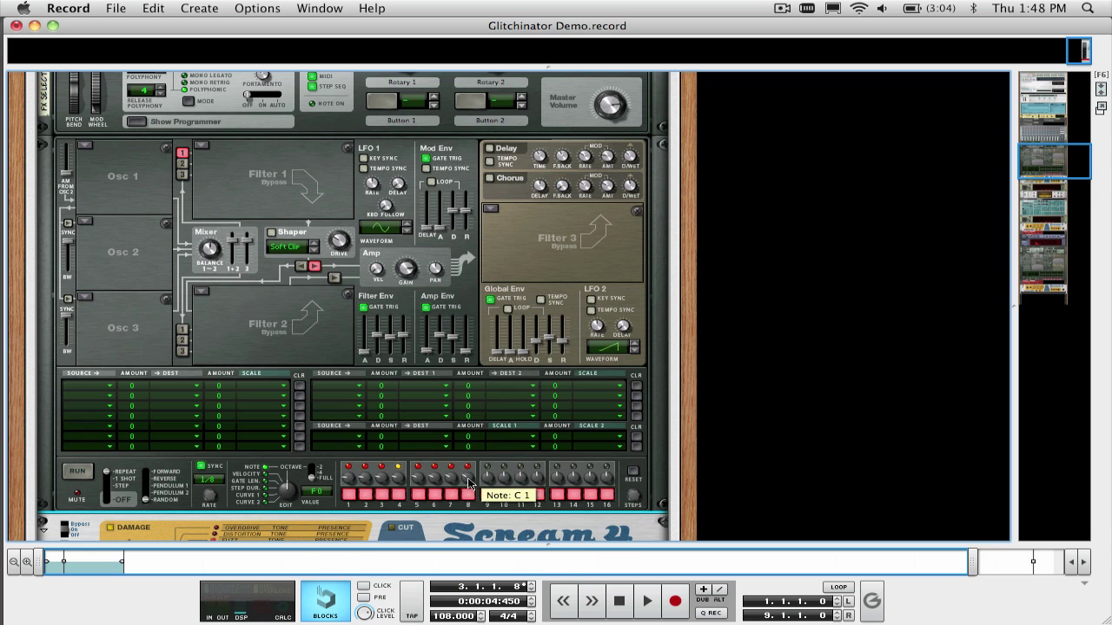
{"action": "left_click", "coordinate": [265, 483]}
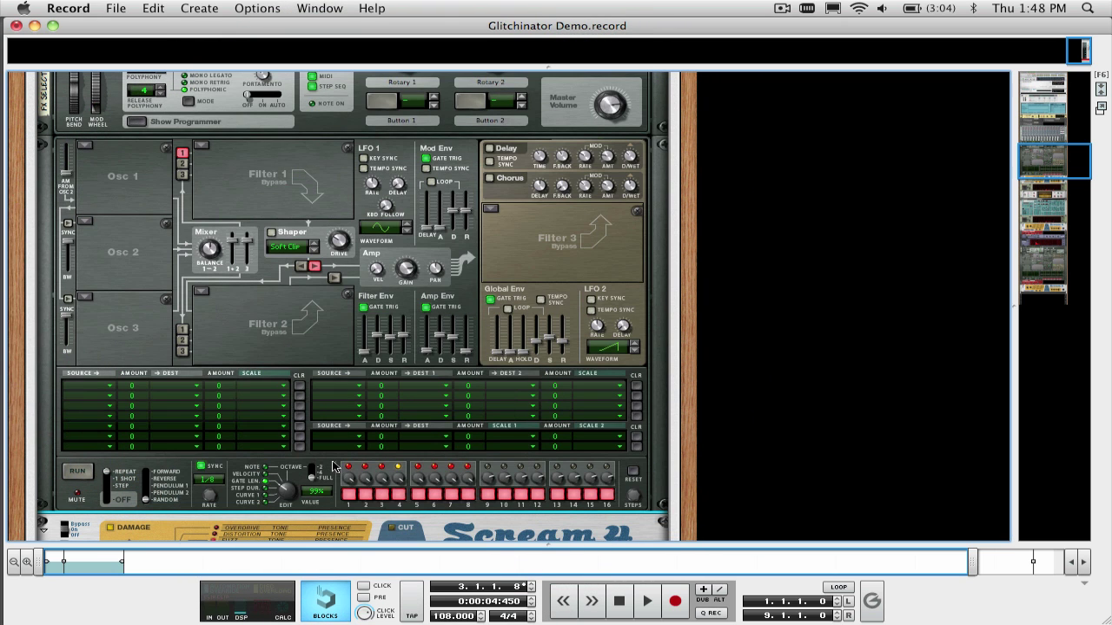
Step: Flip the rack to its rear view to reveal the cables behind Thor
{"action": "scroll", "coordinate": [333, 467], "scroll_direction": "up", "scroll_amount": 10}
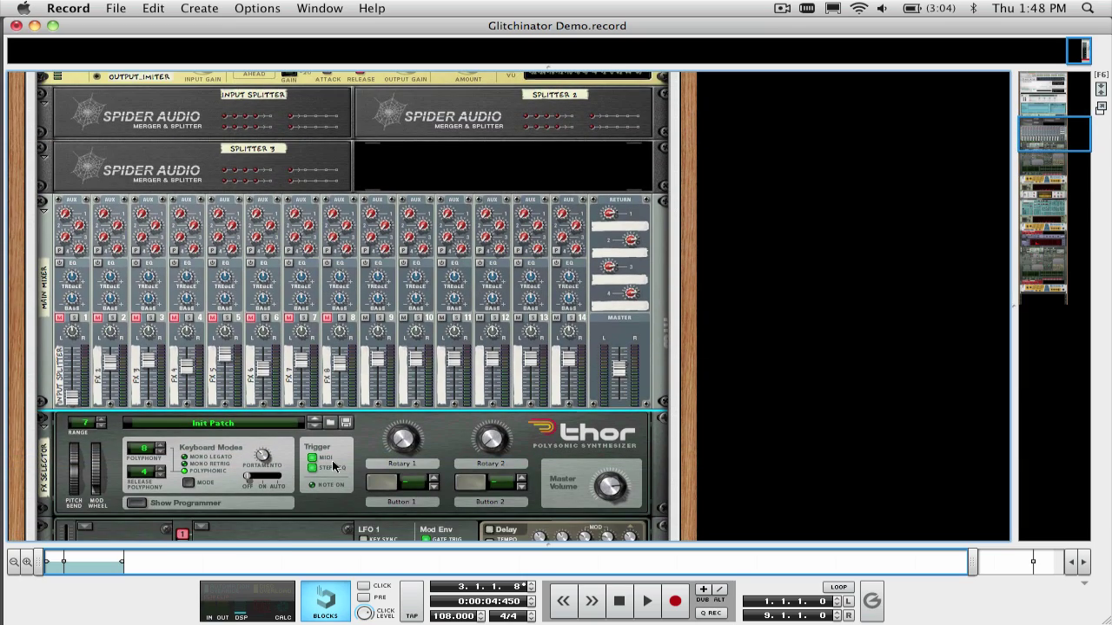
{"action": "scroll", "coordinate": [333, 466], "scroll_direction": "down", "scroll_amount": 10}
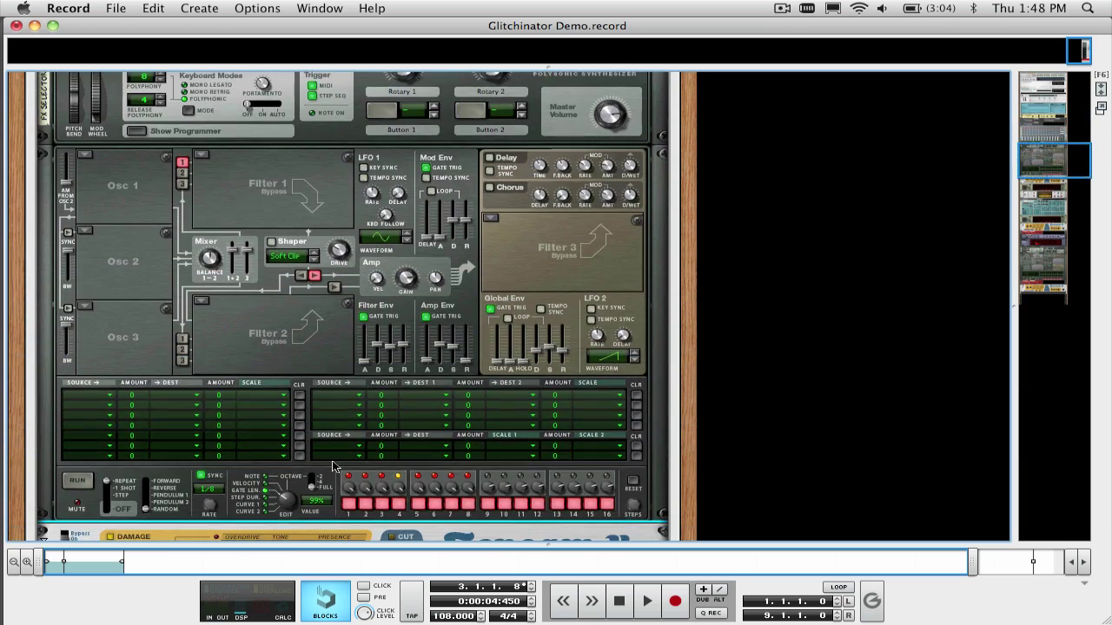
{"action": "scroll", "coordinate": [332, 466], "scroll_direction": "down", "scroll_amount": 5}
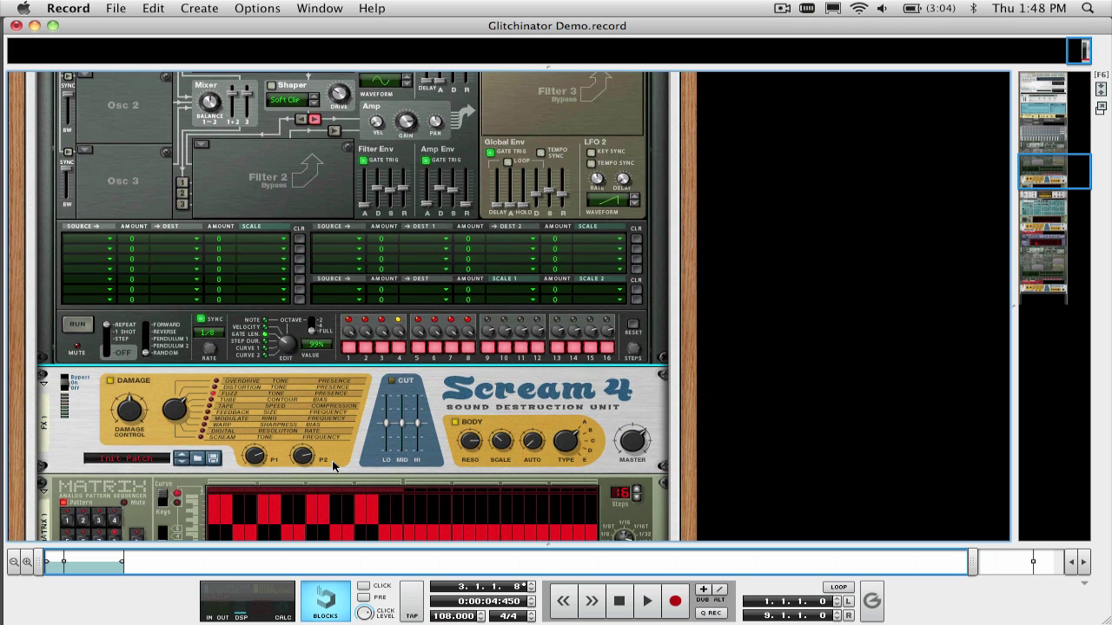
{"action": "scroll", "coordinate": [333, 467], "scroll_direction": "up", "scroll_amount": 4}
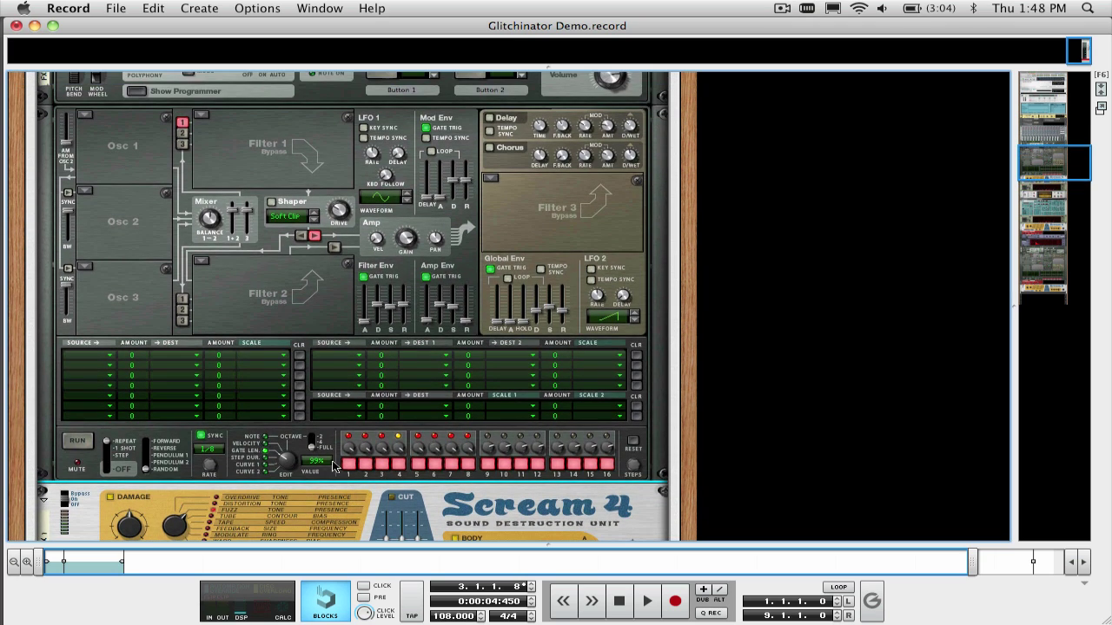
{"action": "key", "text": "Tab"}
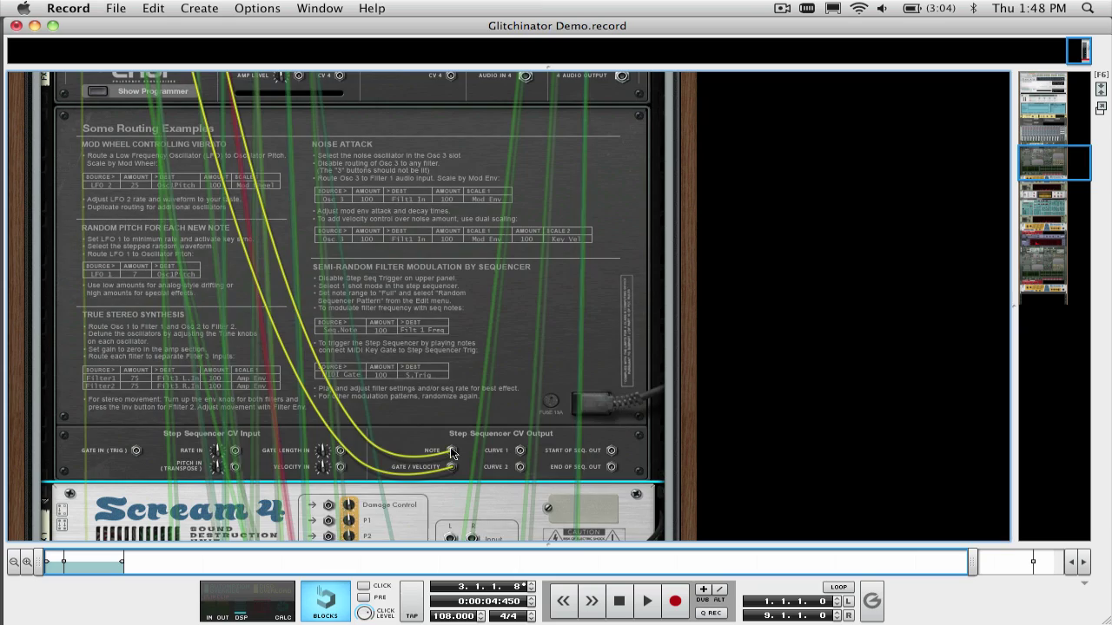
Step: Inspect Thor's sequencer Note and Gate/Velocity cables, then return to the front with Thor in view
{"action": "scroll", "coordinate": [183, 243], "scroll_direction": "up", "scroll_amount": 9}
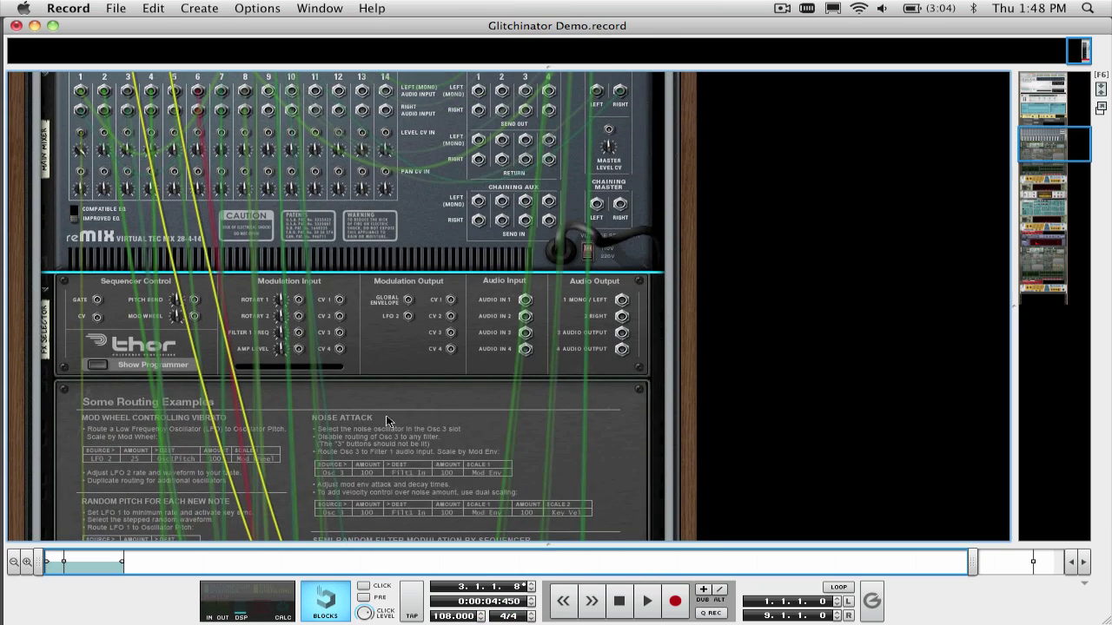
{"action": "scroll", "coordinate": [183, 244], "scroll_direction": "up", "scroll_amount": 12}
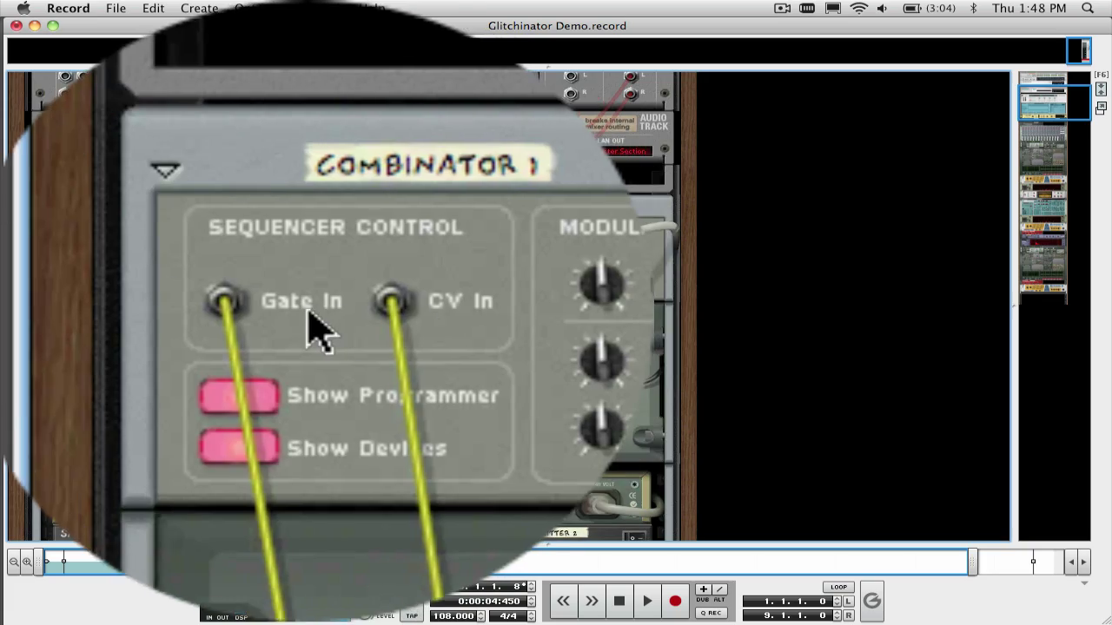
{"action": "scroll", "coordinate": [82, 253], "scroll_direction": "down", "scroll_amount": 20}
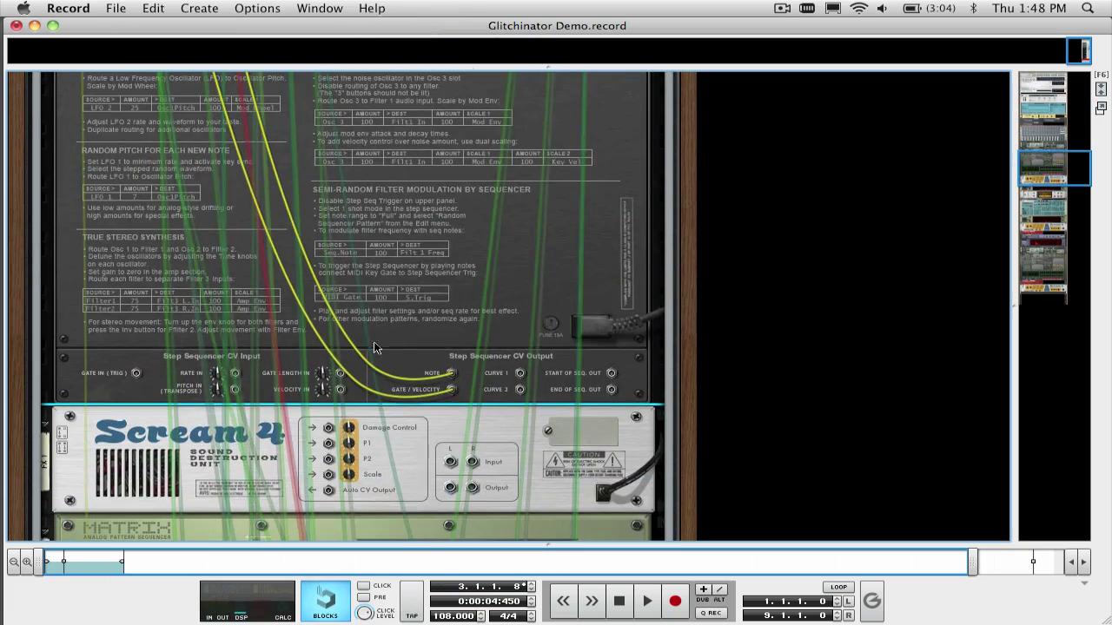
{"action": "scroll", "coordinate": [159, 254], "scroll_direction": "up", "scroll_amount": 5}
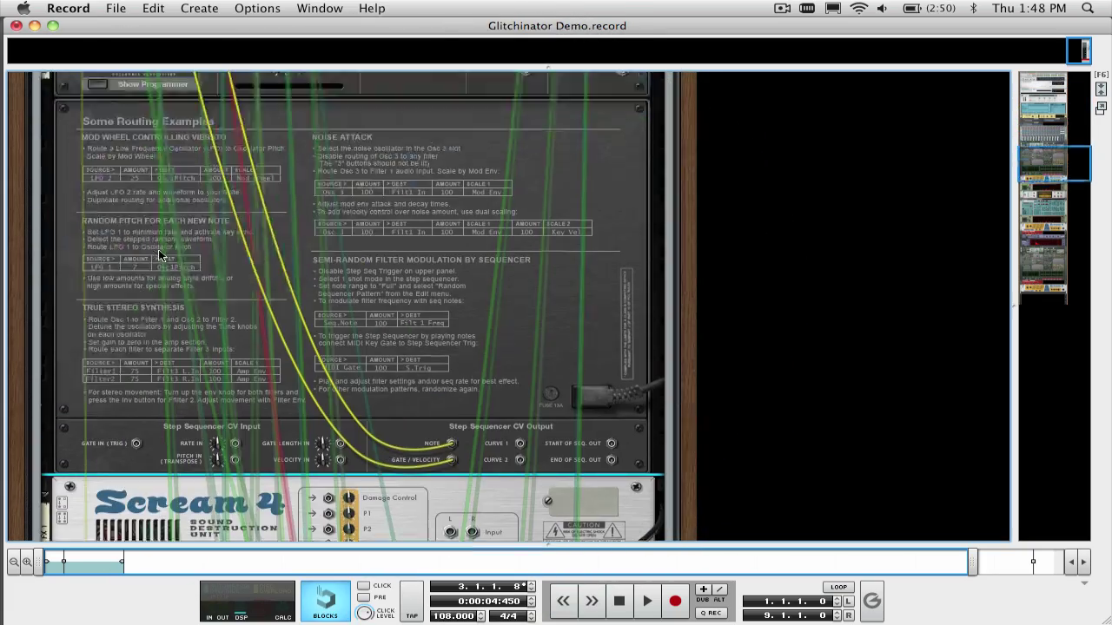
{"action": "scroll", "coordinate": [158, 254], "scroll_direction": "up", "scroll_amount": 15}
{"action": "key", "text": "Tab"}
{"action": "scroll", "coordinate": [159, 255], "scroll_direction": "down", "scroll_amount": 10}
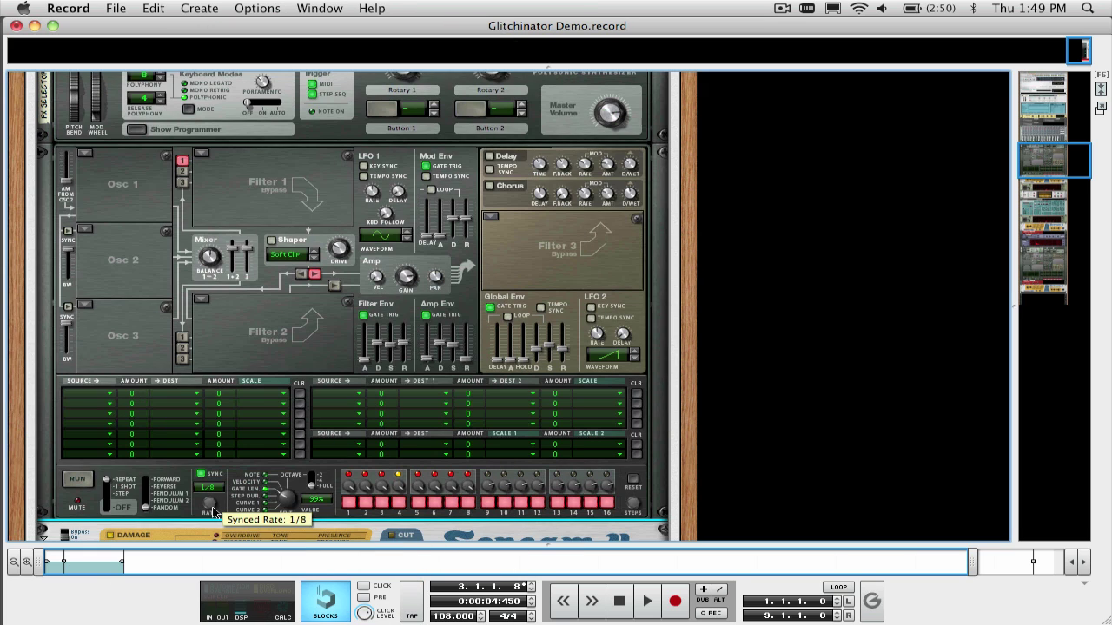
Step: Select Fx Selector in the programmer: Rotary 1 drives Direction (0–4), Rotary 2 Synced Rate (2–19)
{"action": "scroll", "coordinate": [352, 402], "scroll_direction": "up", "scroll_amount": 10}
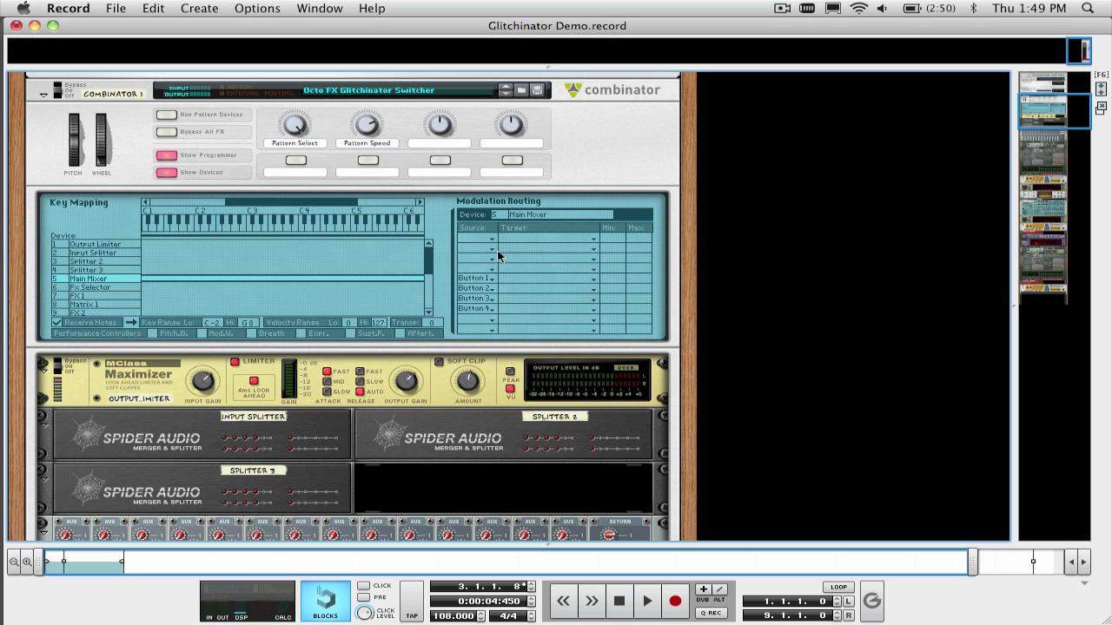
{"action": "mouse_move", "coordinate": [425, 259]}
{"action": "left_mouse_down"}
{"action": "mouse_move", "coordinate": [426, 306]}
{"action": "mouse_move", "coordinate": [427, 249]}
{"action": "left_mouse_up"}
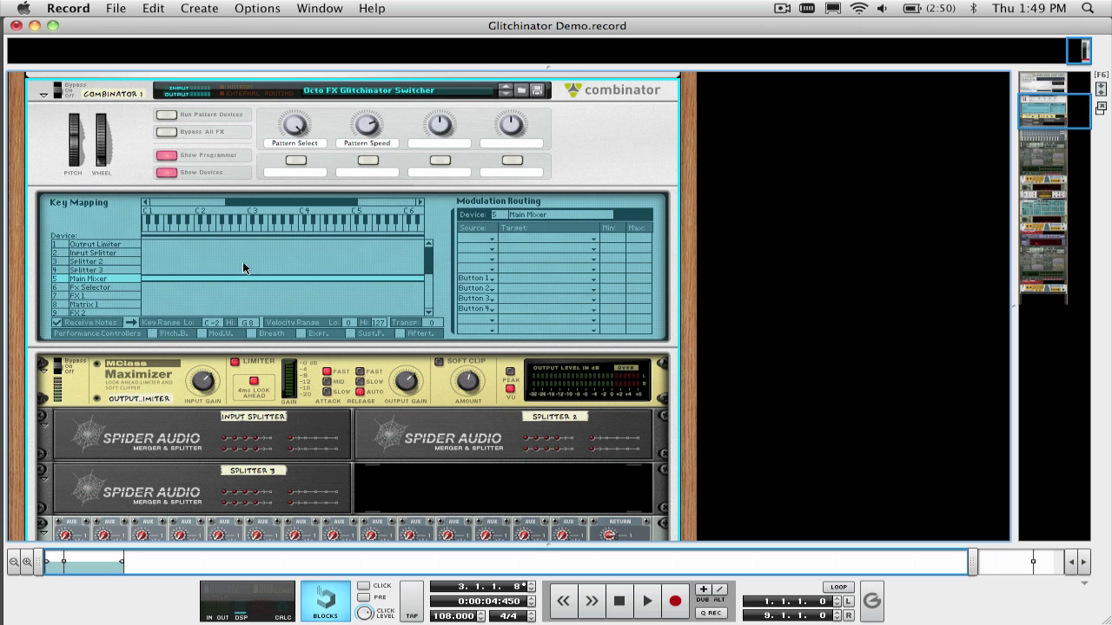
{"action": "scroll", "coordinate": [241, 263], "scroll_direction": "down", "scroll_amount": 3}
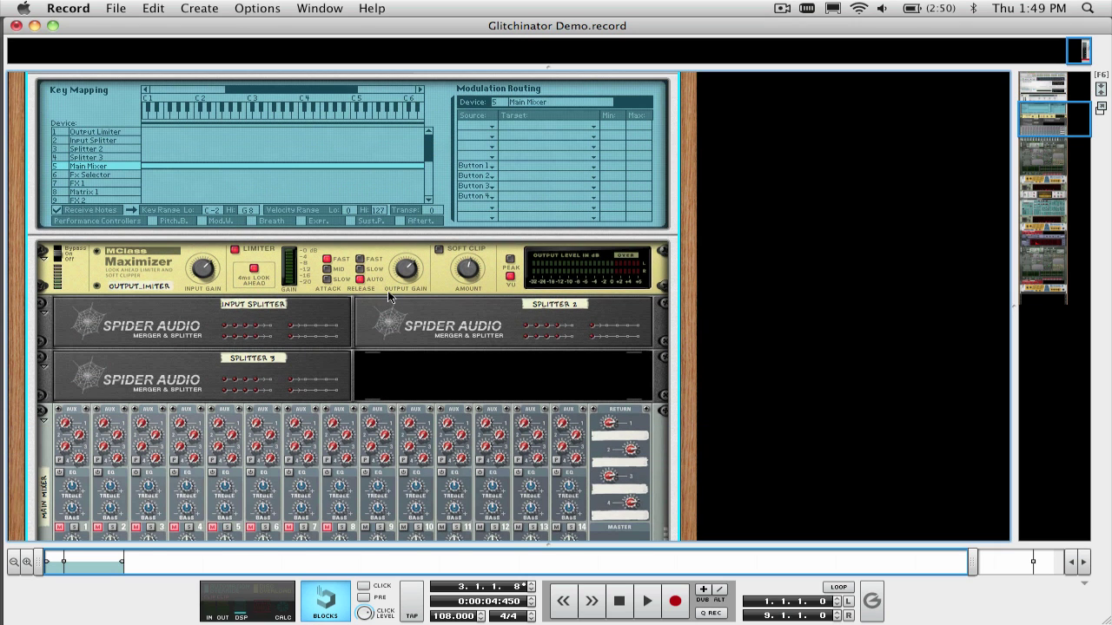
{"action": "scroll", "coordinate": [389, 297], "scroll_direction": "up", "scroll_amount": 6}
{"action": "scroll", "coordinate": [388, 297], "scroll_direction": "up", "scroll_amount": 3}
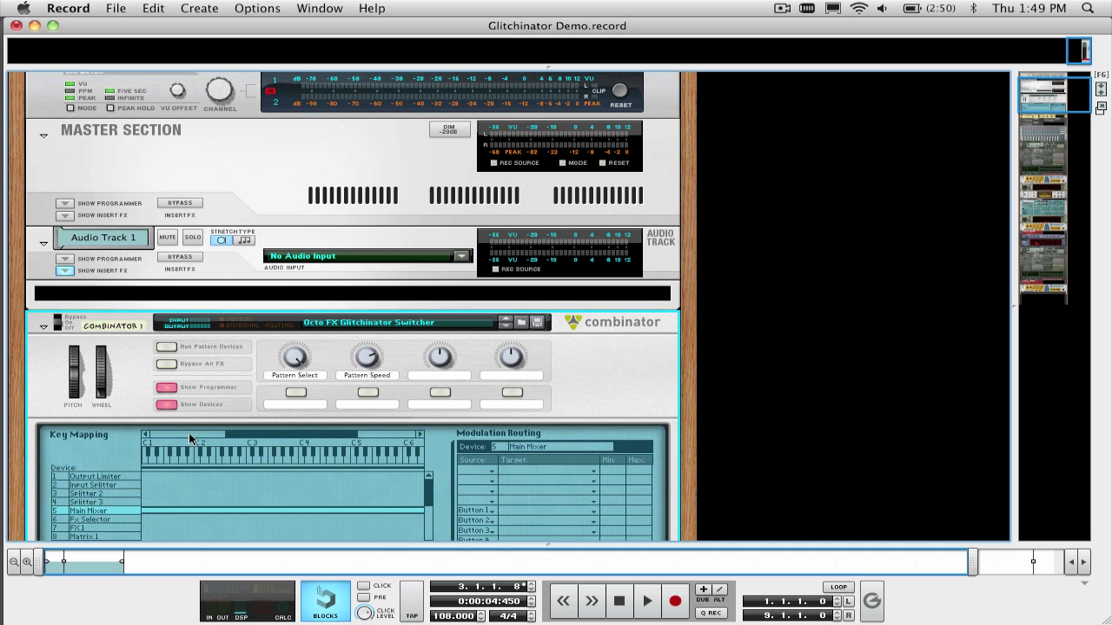
{"action": "scroll", "coordinate": [188, 433], "scroll_direction": "down", "scroll_amount": 2}
{"action": "left_click", "coordinate": [114, 442]}
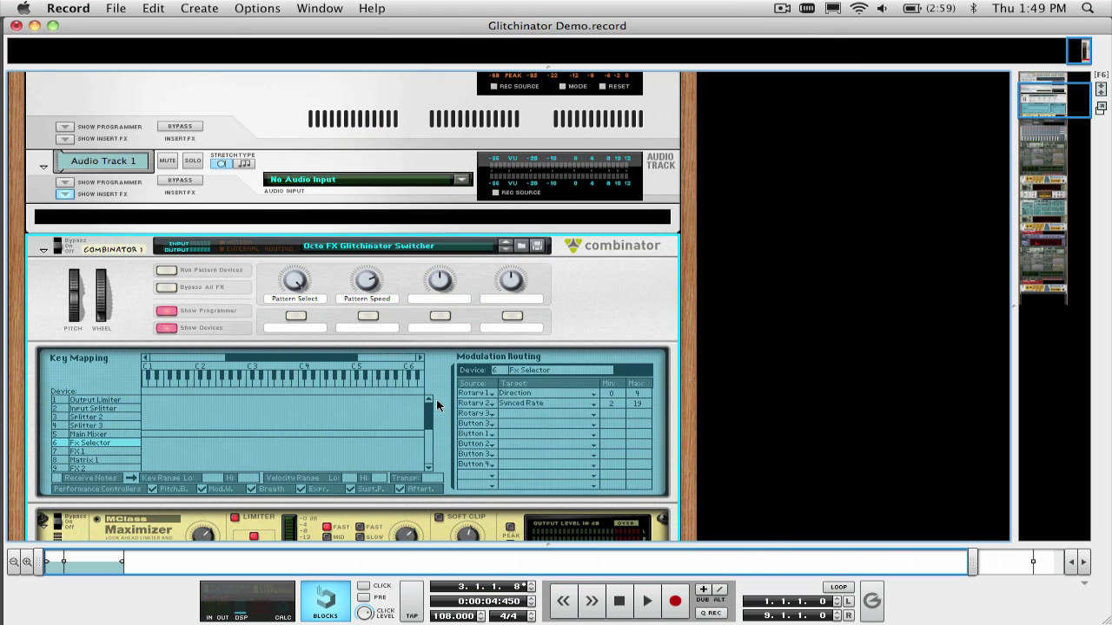
Step: Play the Glitchinator Demo and watch Thor's sequencer solo the FX mixer channels in turn
{"action": "scroll", "coordinate": [438, 405], "scroll_direction": "down", "scroll_amount": 5}
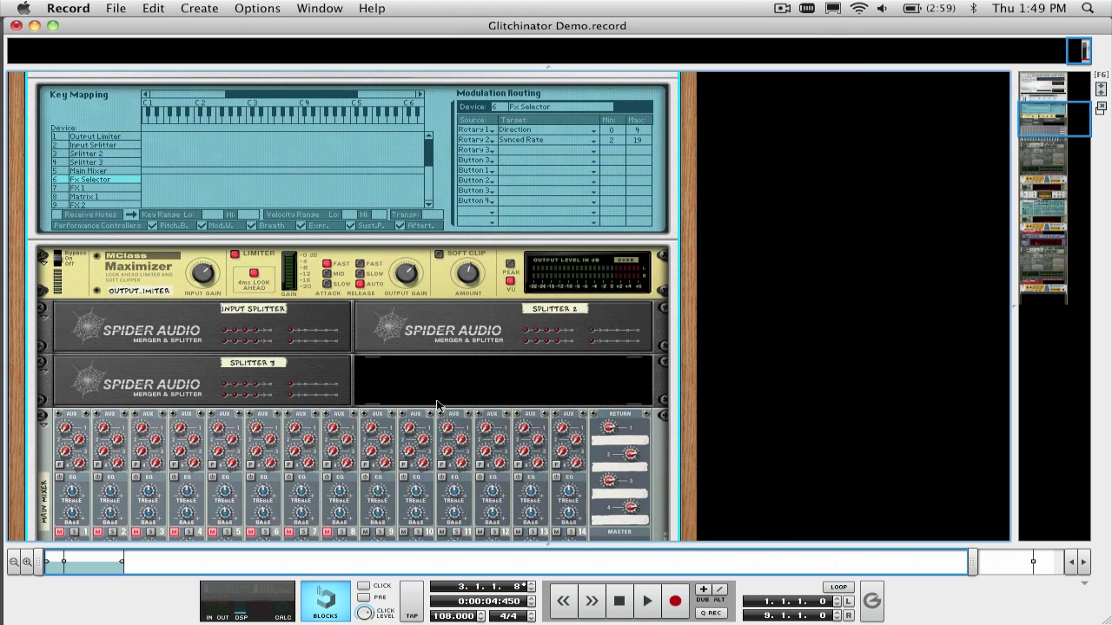
{"action": "scroll", "coordinate": [438, 405], "scroll_direction": "down", "scroll_amount": 6}
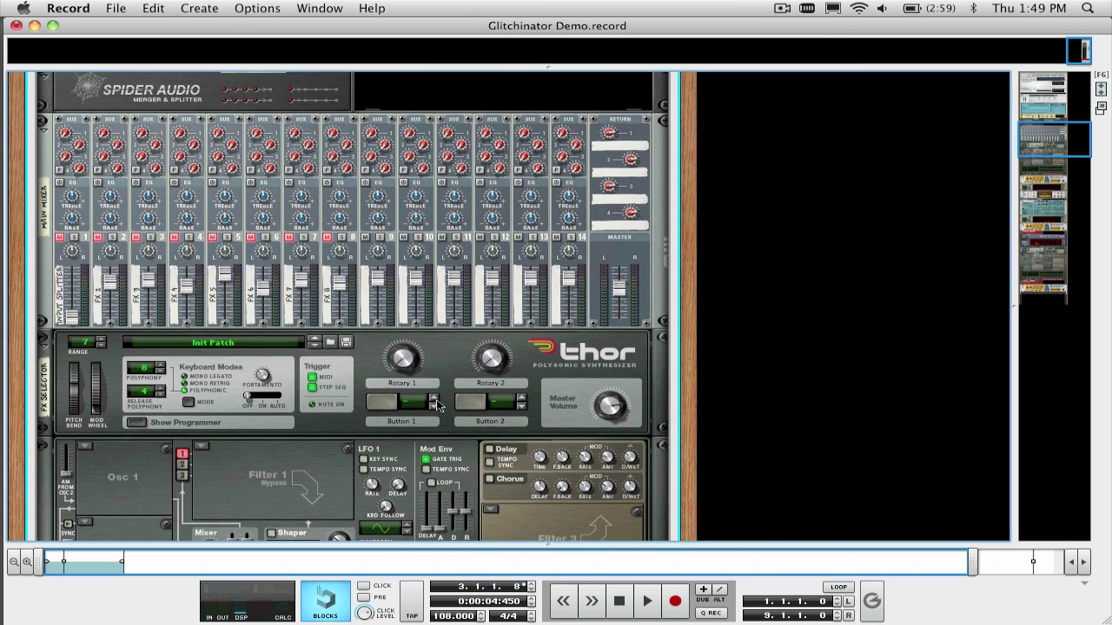
{"action": "key", "text": "space"}
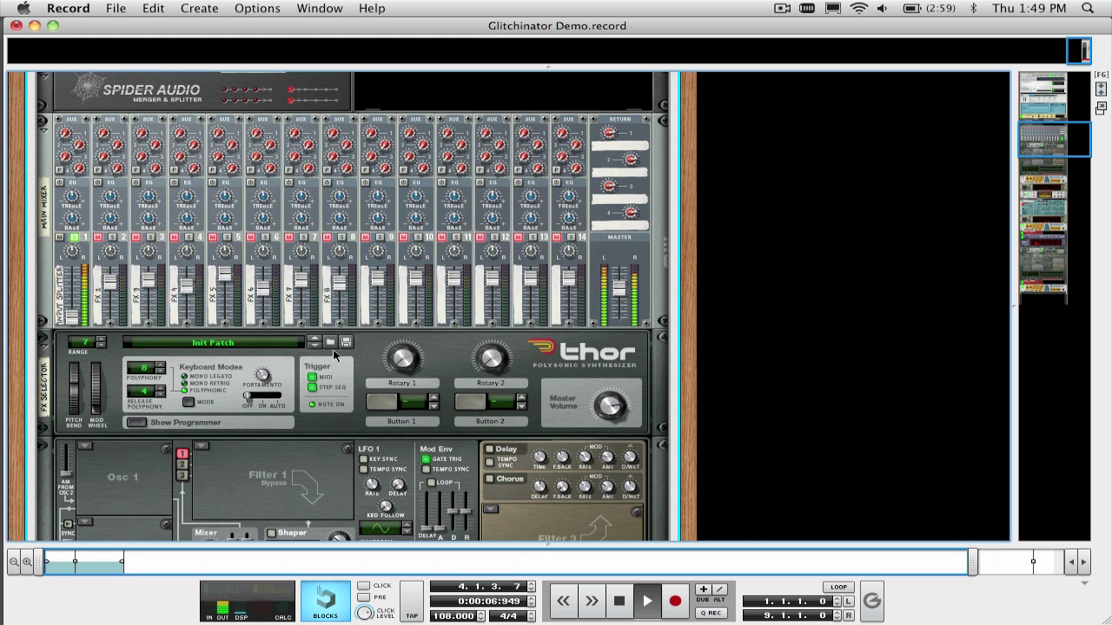
{"action": "scroll", "coordinate": [332, 349], "scroll_direction": "up", "scroll_amount": 12}
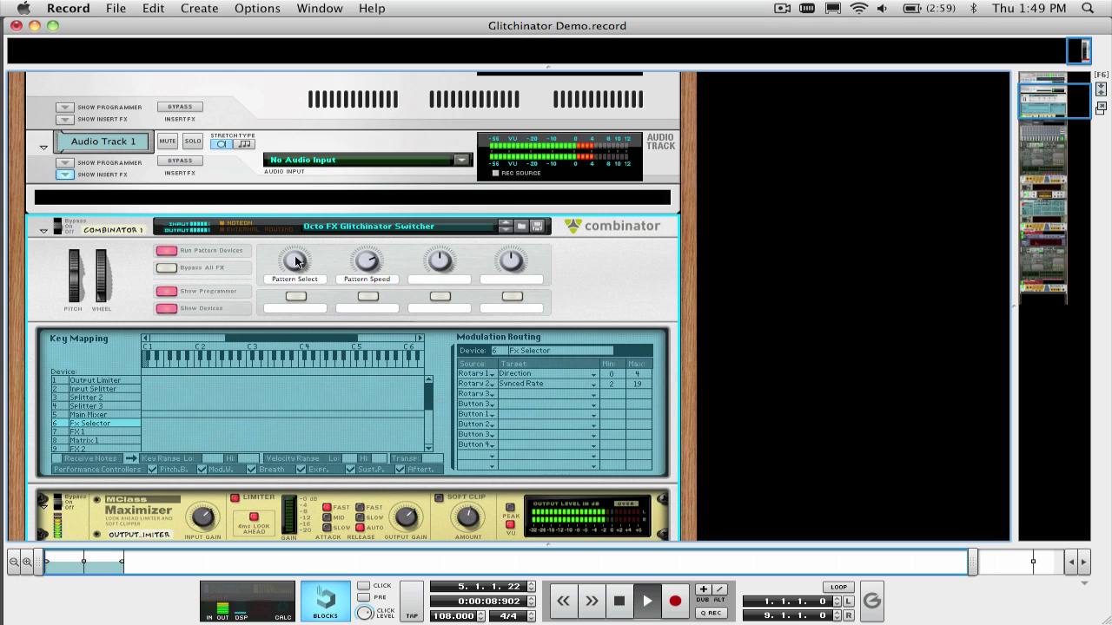
{"action": "scroll", "coordinate": [335, 345], "scroll_direction": "down", "scroll_amount": 10}
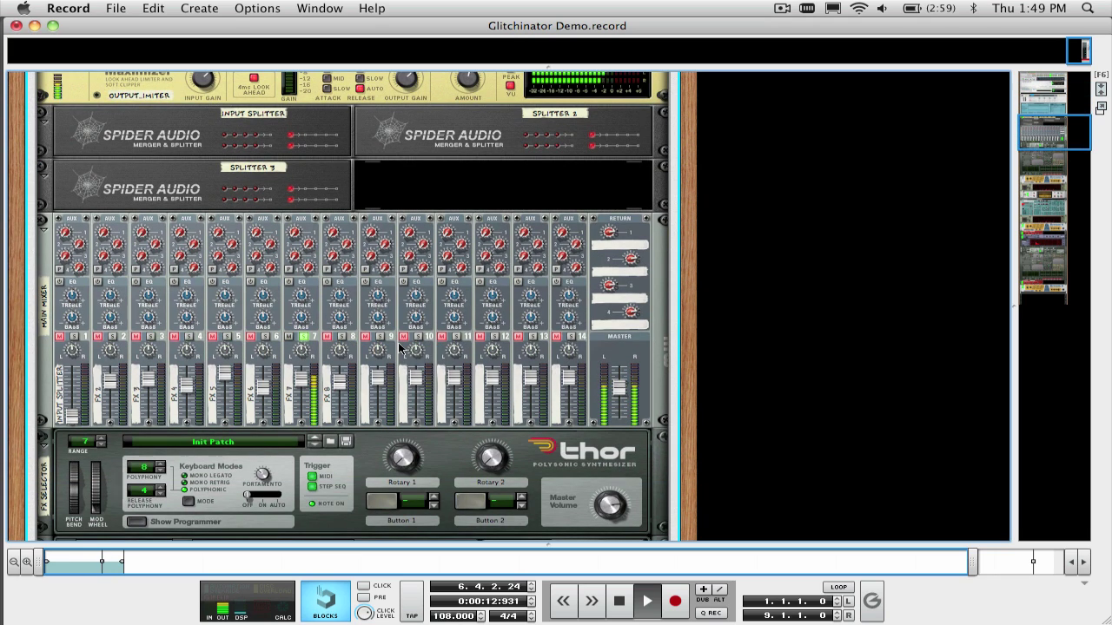
{"action": "scroll", "coordinate": [400, 347], "scroll_direction": "up", "scroll_amount": 3}
{"action": "scroll", "coordinate": [400, 347], "scroll_direction": "up", "scroll_amount": 4}
{"action": "scroll", "coordinate": [400, 348], "scroll_direction": "down", "scroll_amount": 10}
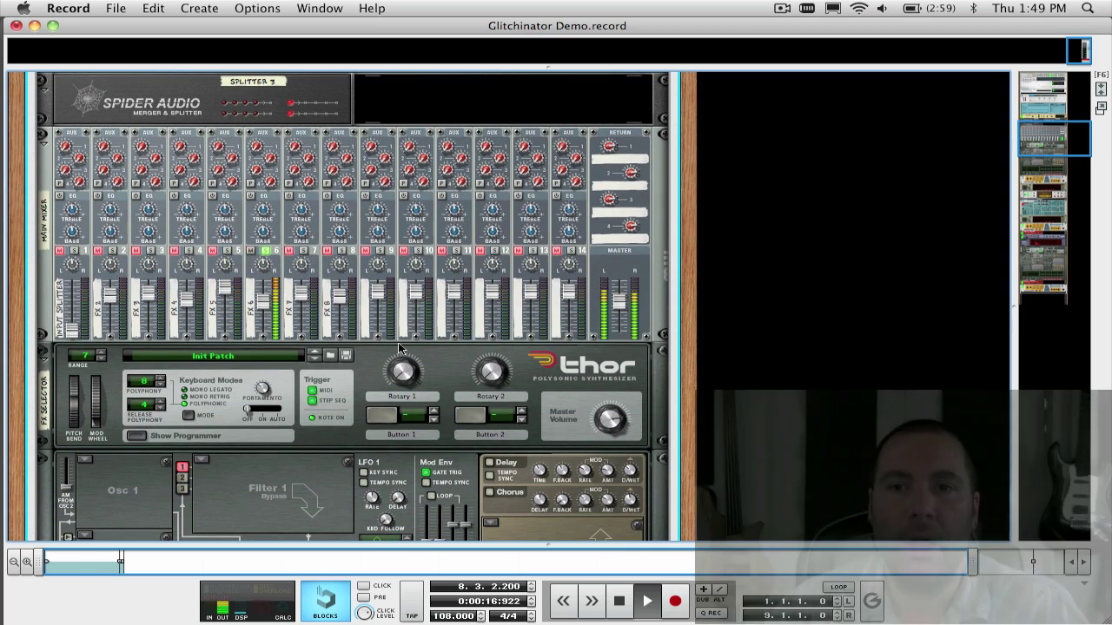
Step: Bring up the Eurorack Tweaker w21 song with its Eurorack Tweaking, Drone perc and Drums tracks playing
{"action": "scroll", "coordinate": [399, 349], "scroll_direction": "up", "scroll_amount": 6}
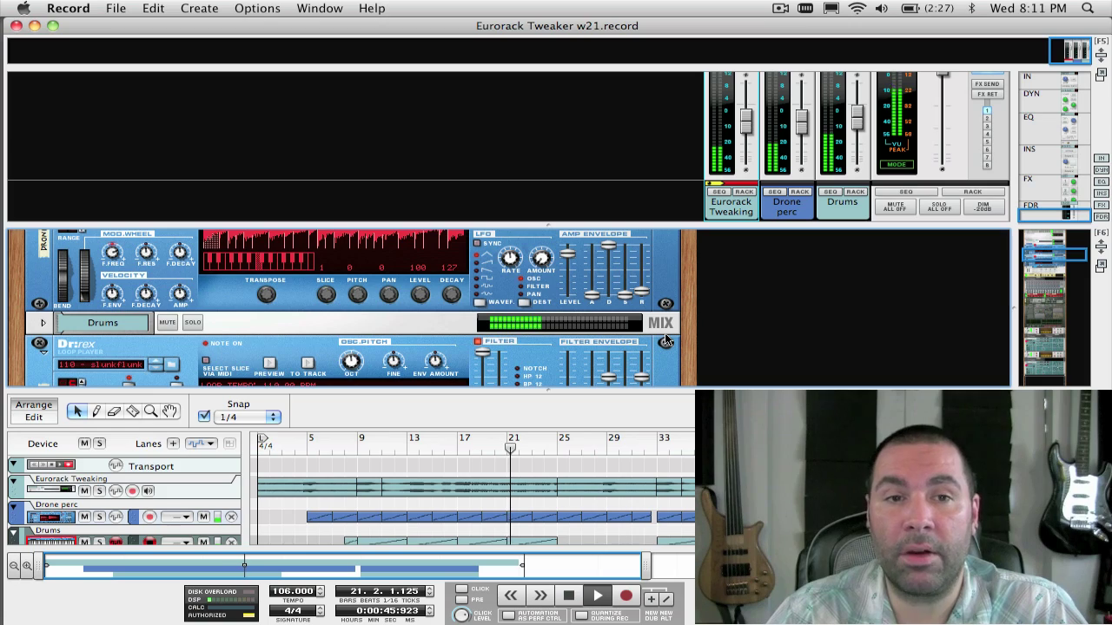